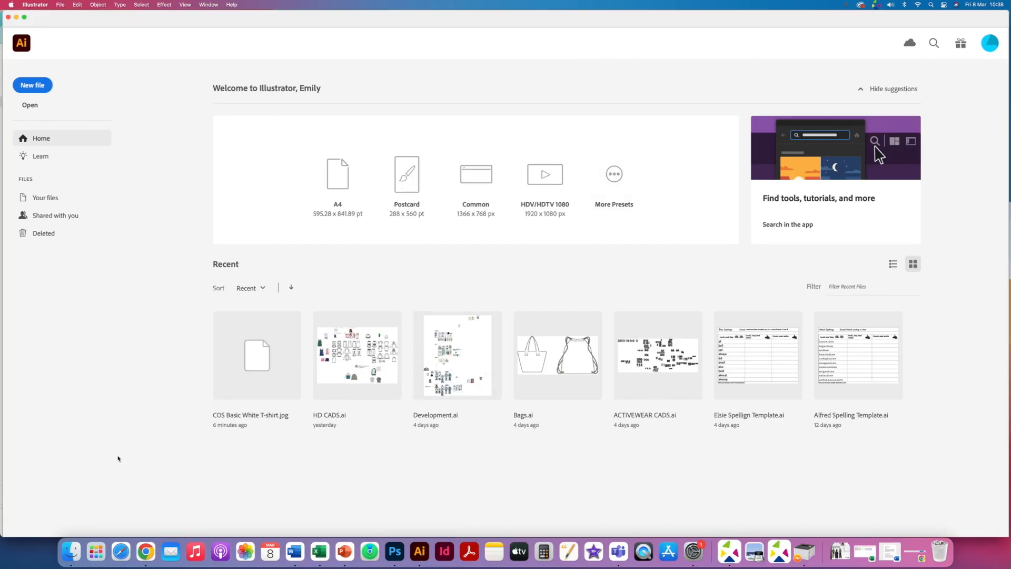
Step: Create a new print document from the A4 preset in landscape orientation, 297 x 210 mm
click(61, 6)
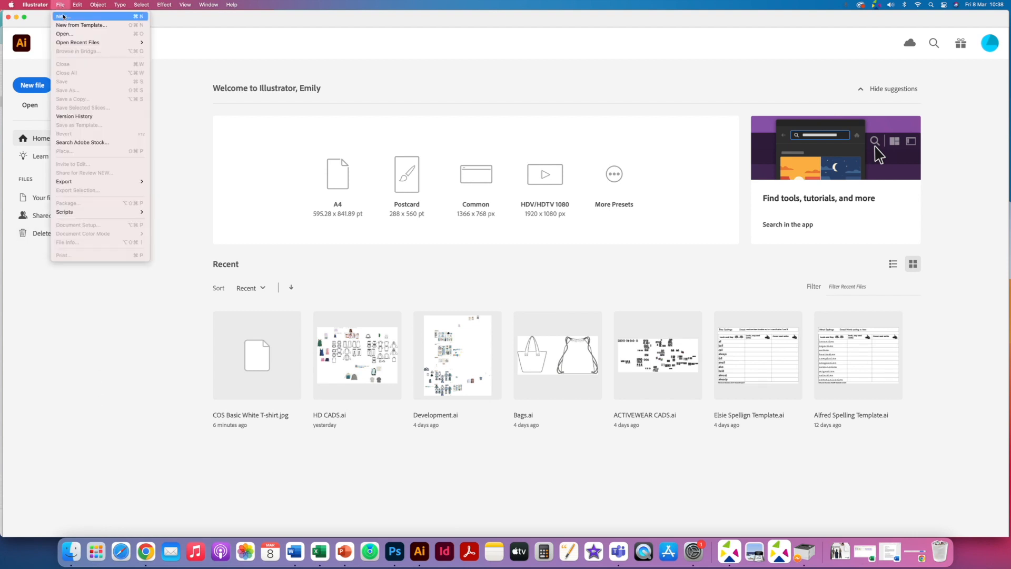
click(63, 16)
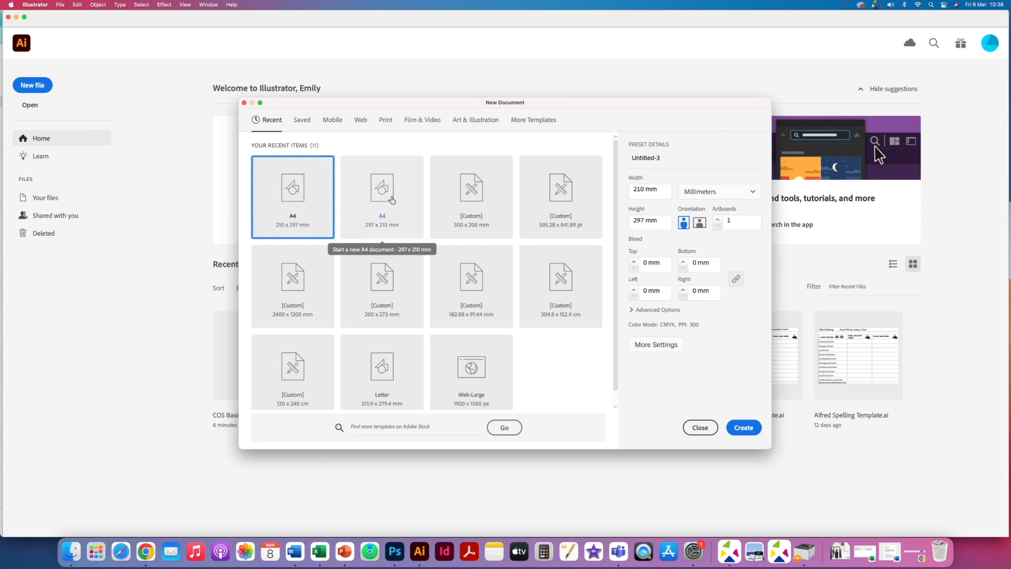
click(386, 121)
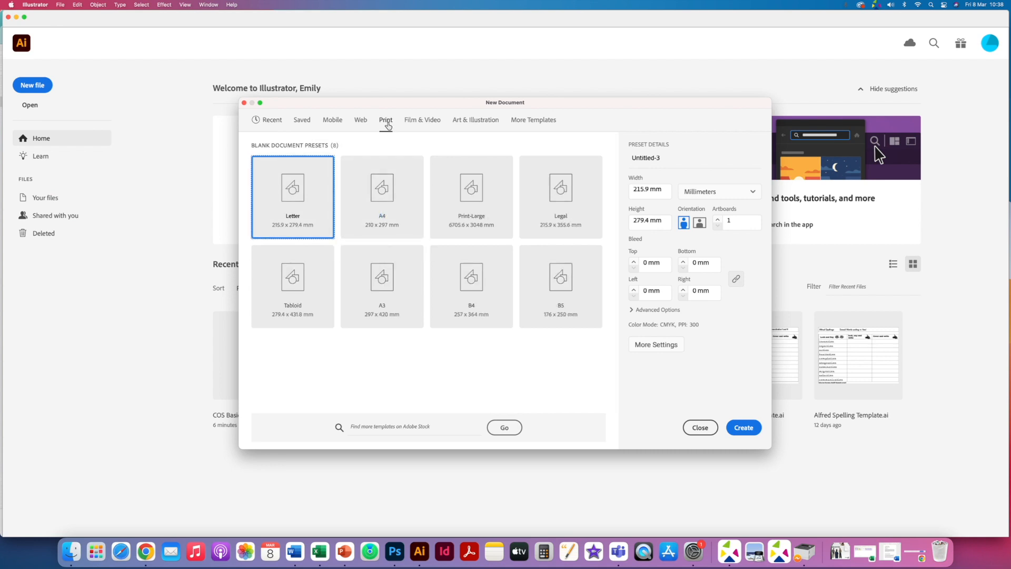
click(383, 196)
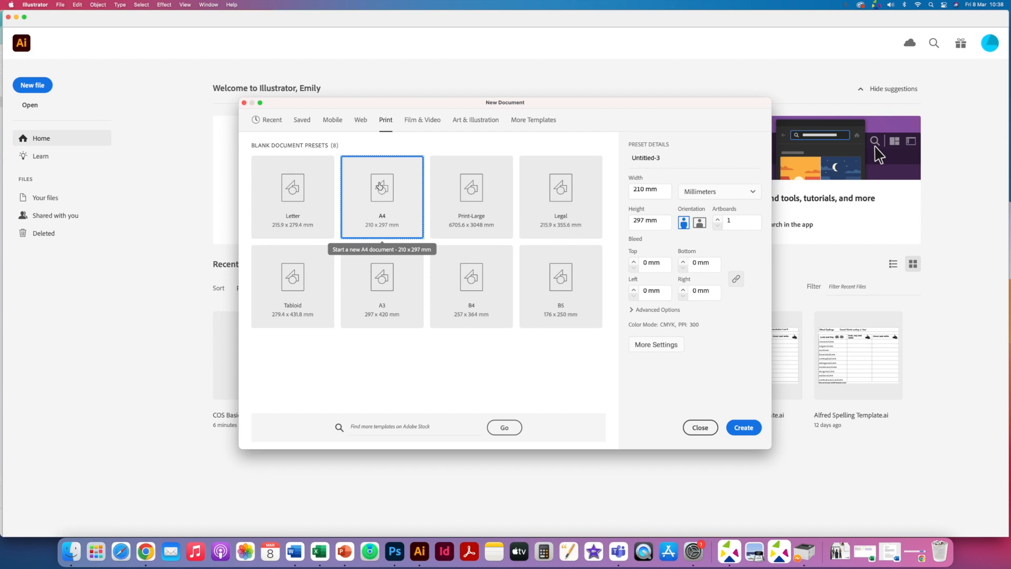
click(700, 224)
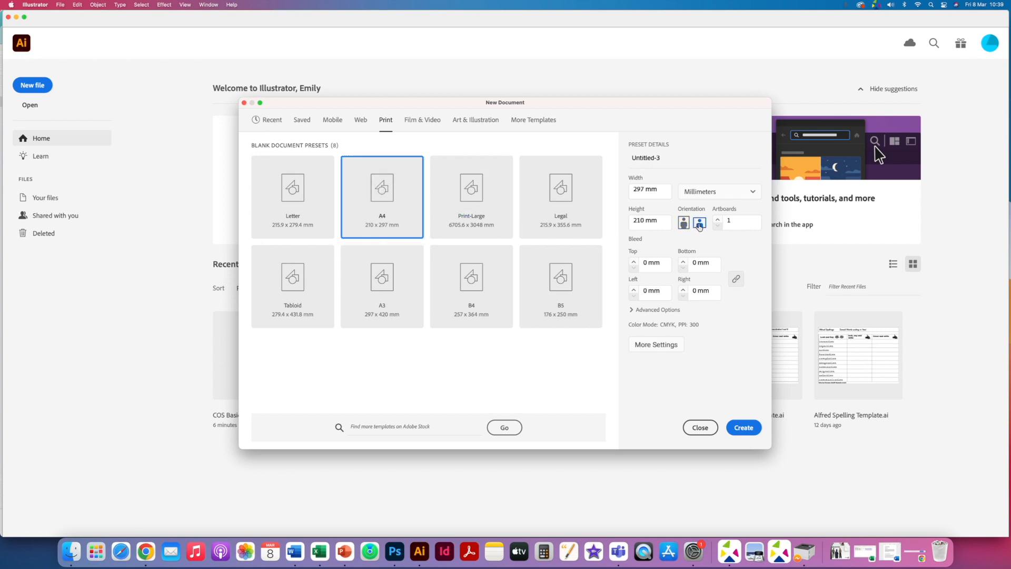
click(743, 429)
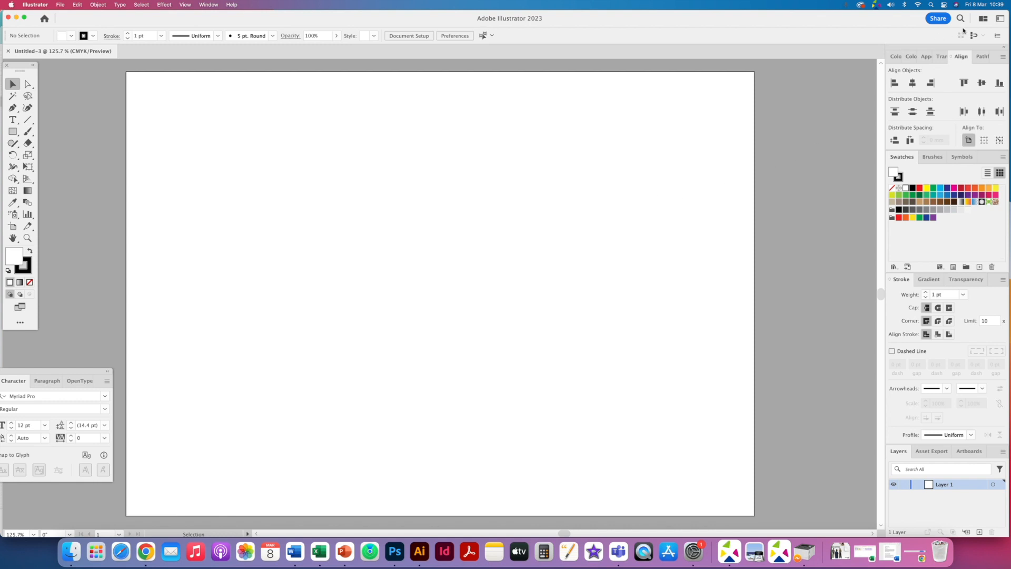
Step: Choose the Essentials Classic workspace and shift the Character panel and toolbox fully into view
click(982, 19)
click(998, 20)
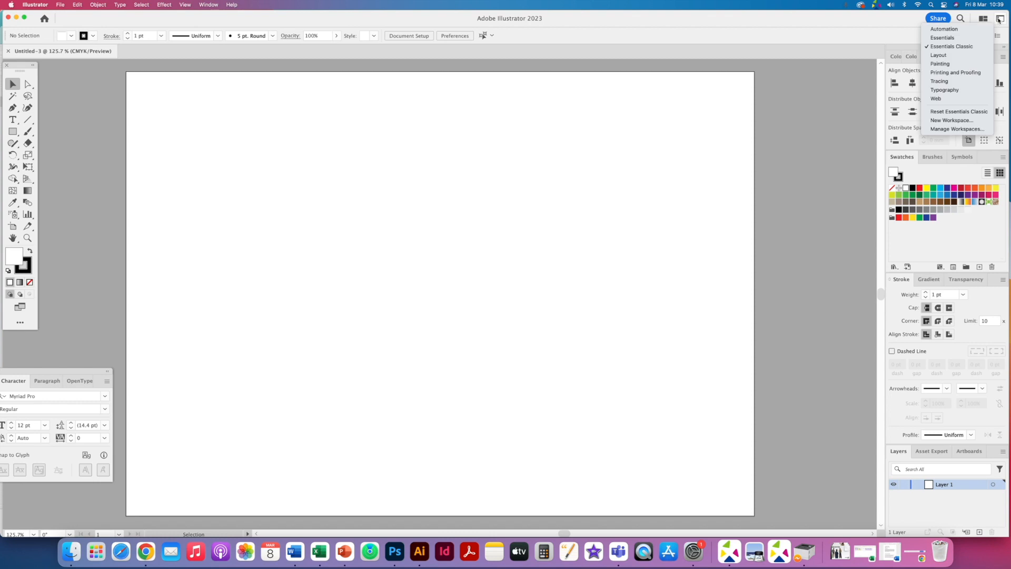
click(957, 48)
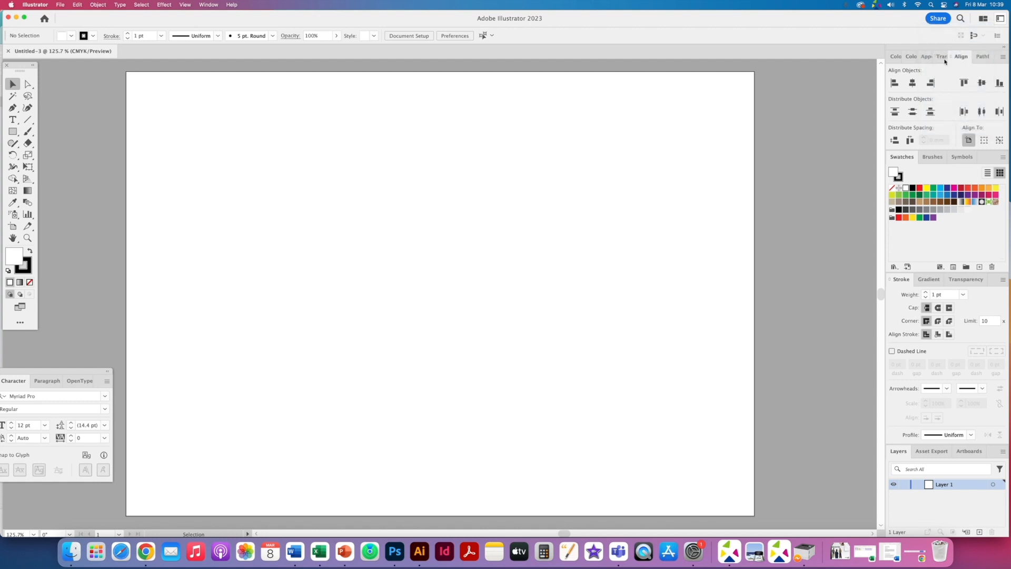
drag(73, 371, 81, 369)
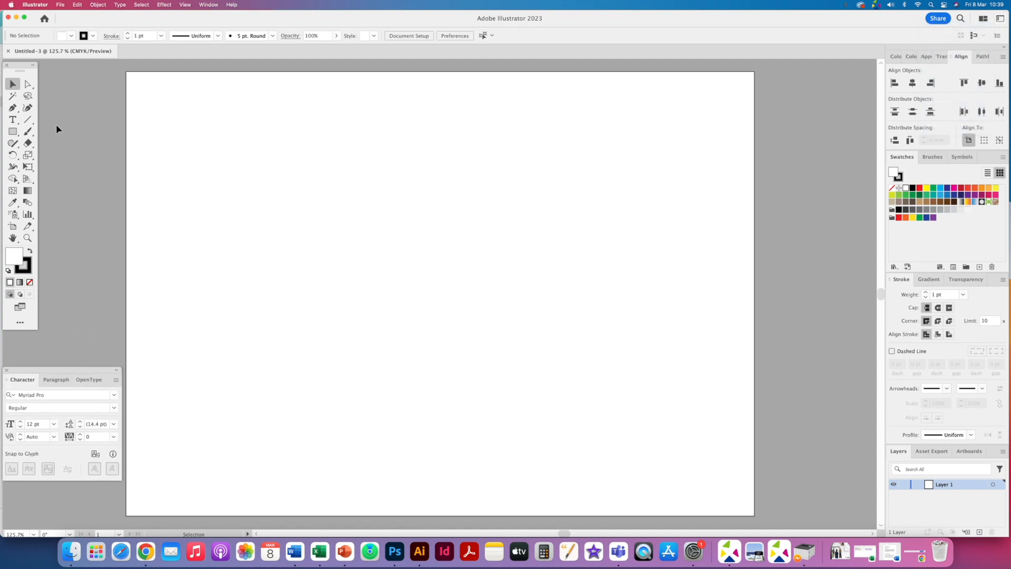
drag(20, 67, 21, 67)
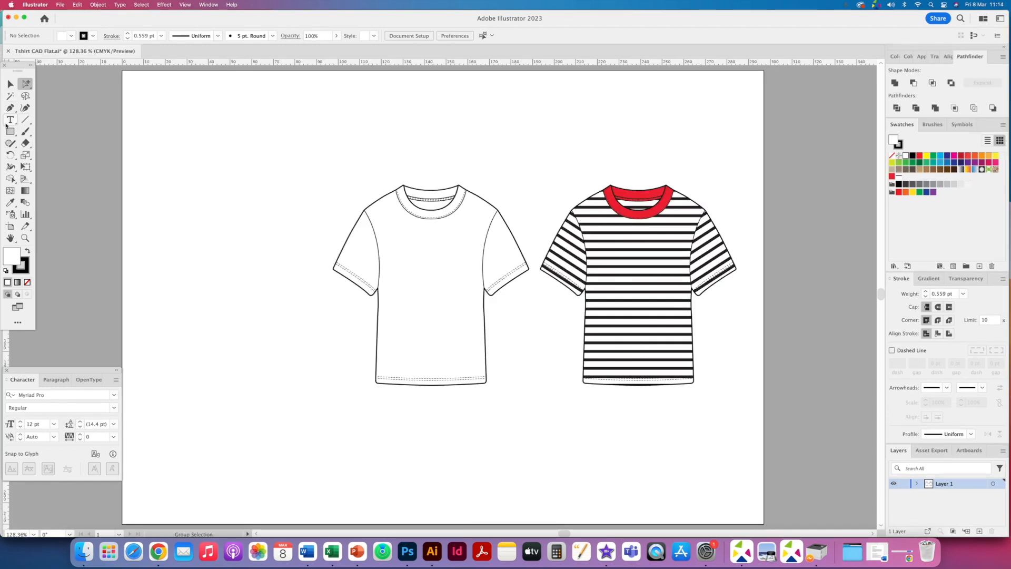
Step: Use the Selection tool to move the plain T-shirt and the striped T-shirt as whole groups to new places on the artboard
click(13, 84)
drag(458, 224, 382, 242)
drag(616, 251, 579, 295)
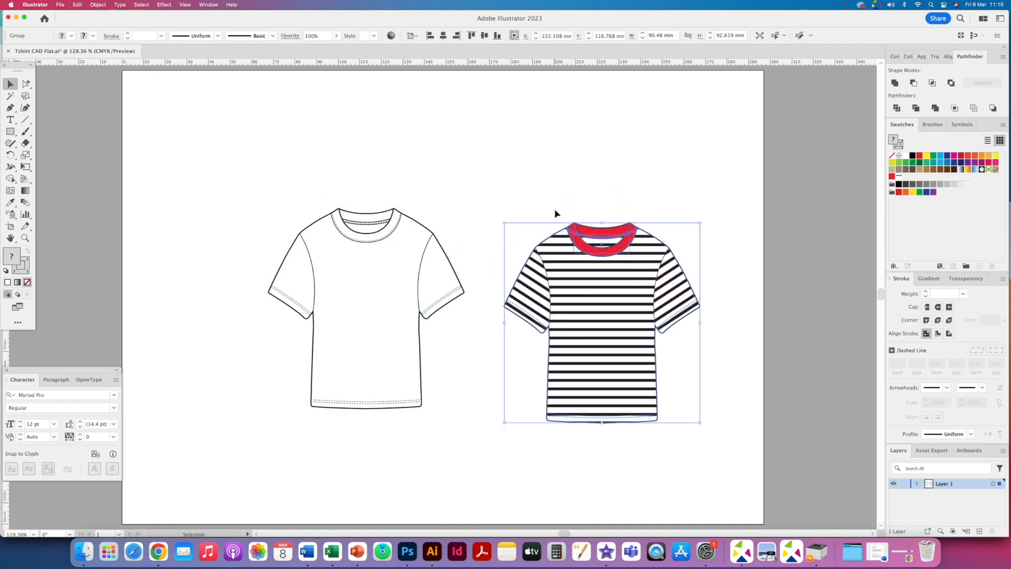
key(super+plus)
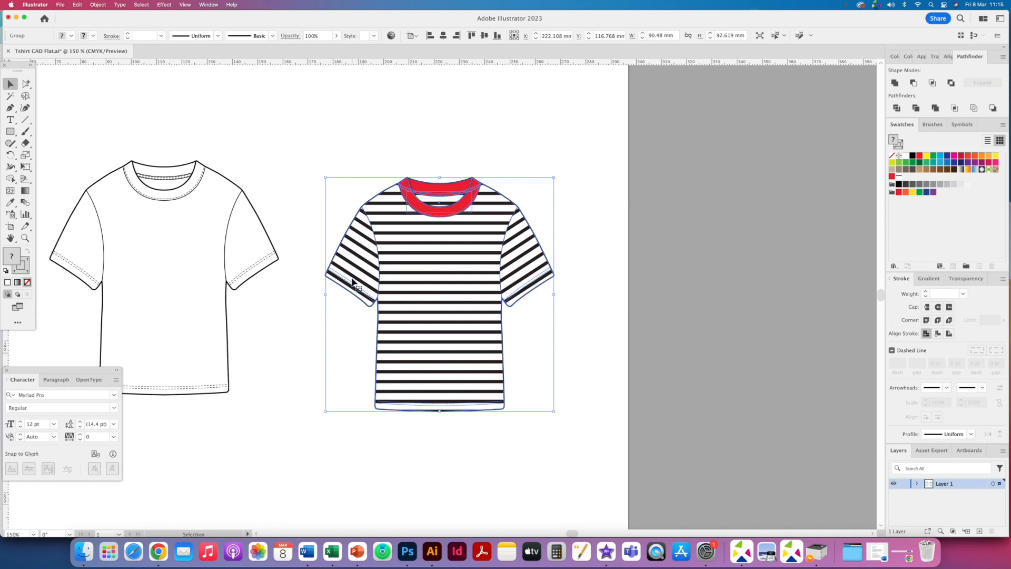
drag(430, 218, 431, 189)
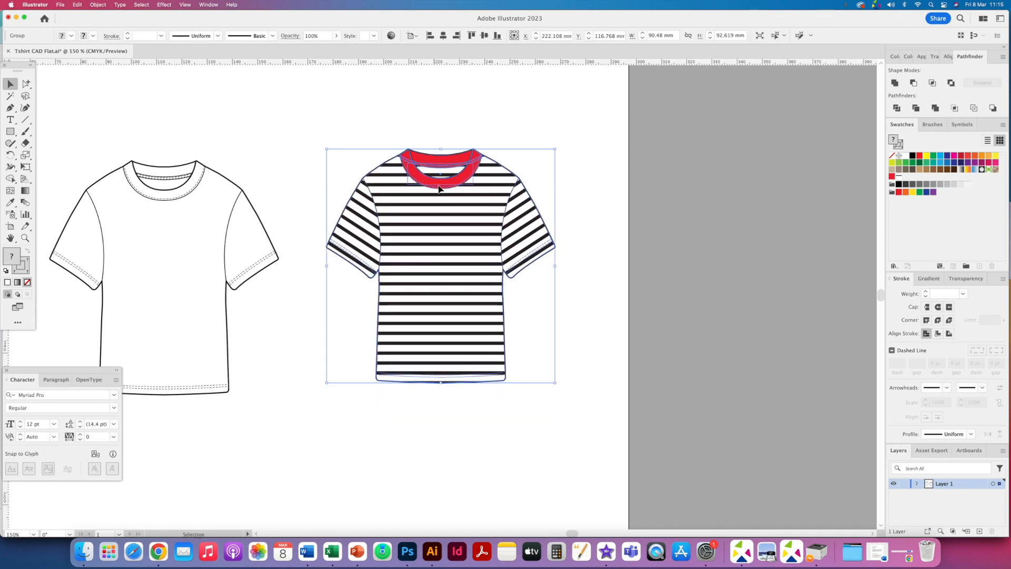
Step: Try filling the whole striped T-shirt group with yellow
click(927, 156)
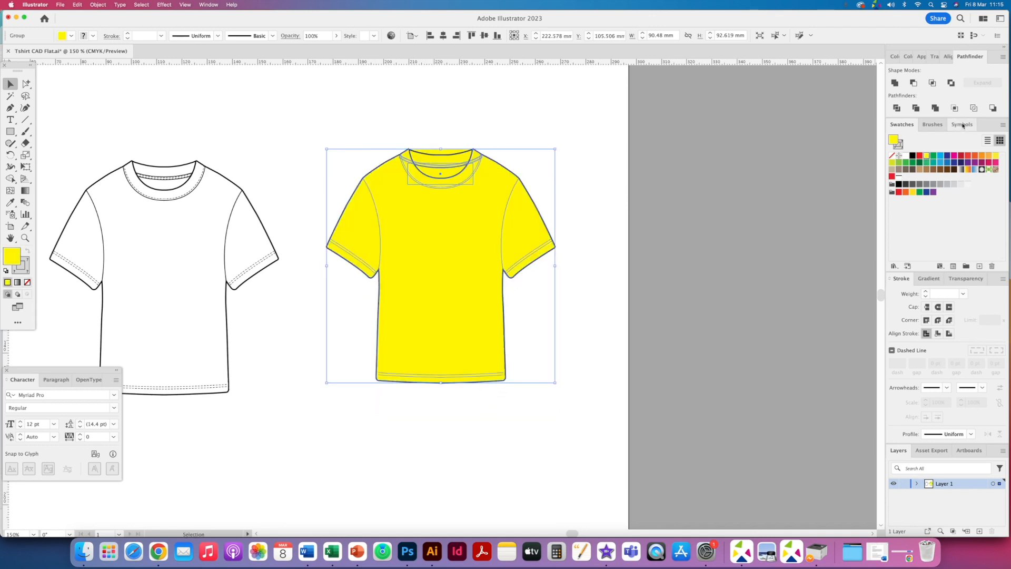
key(super+z)
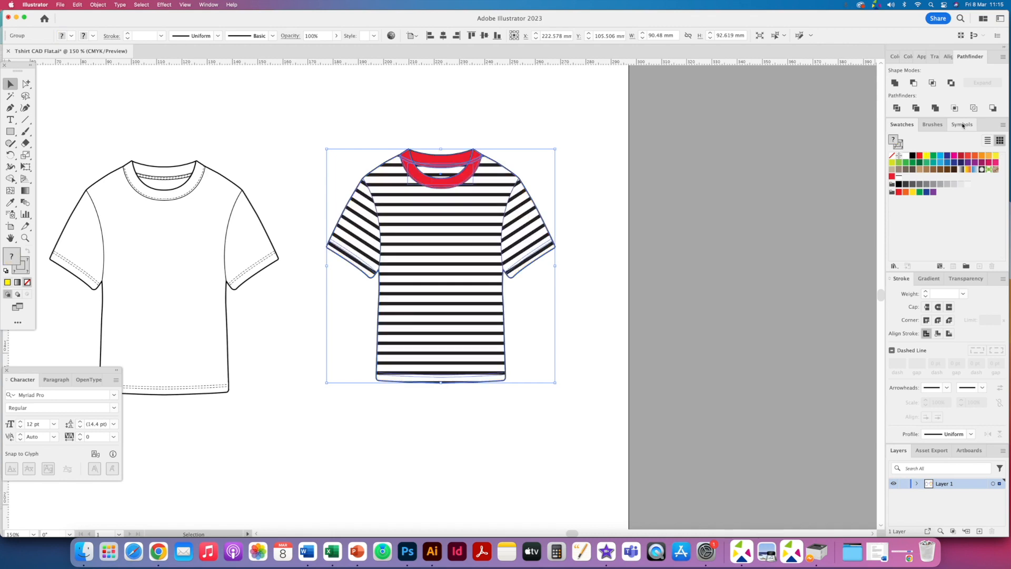
Step: With the Group Selection tool, pick the narrow band inside the striped T-shirt's back neck and fill it with yellow
drag(26, 84, 56, 96)
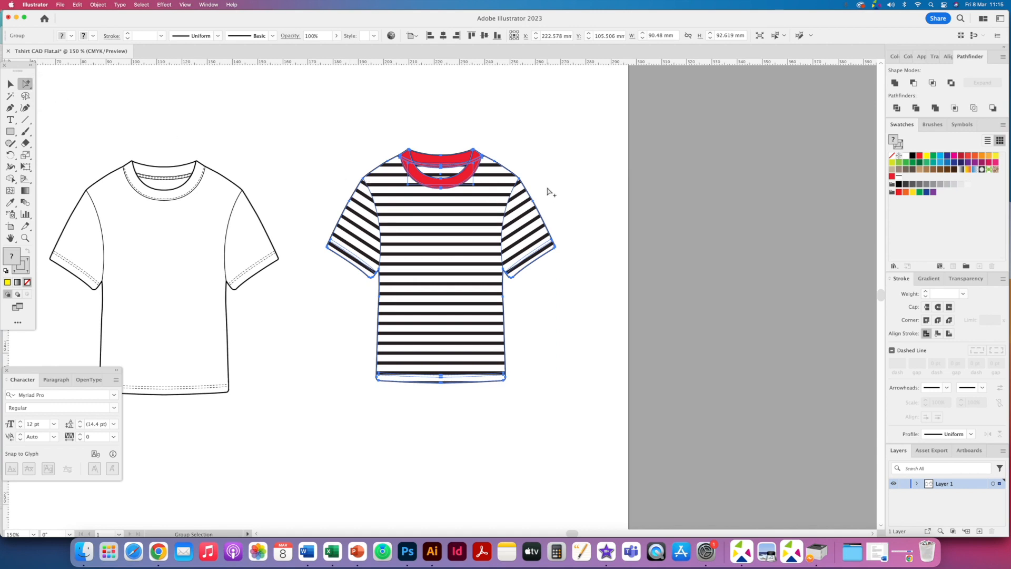
click(562, 146)
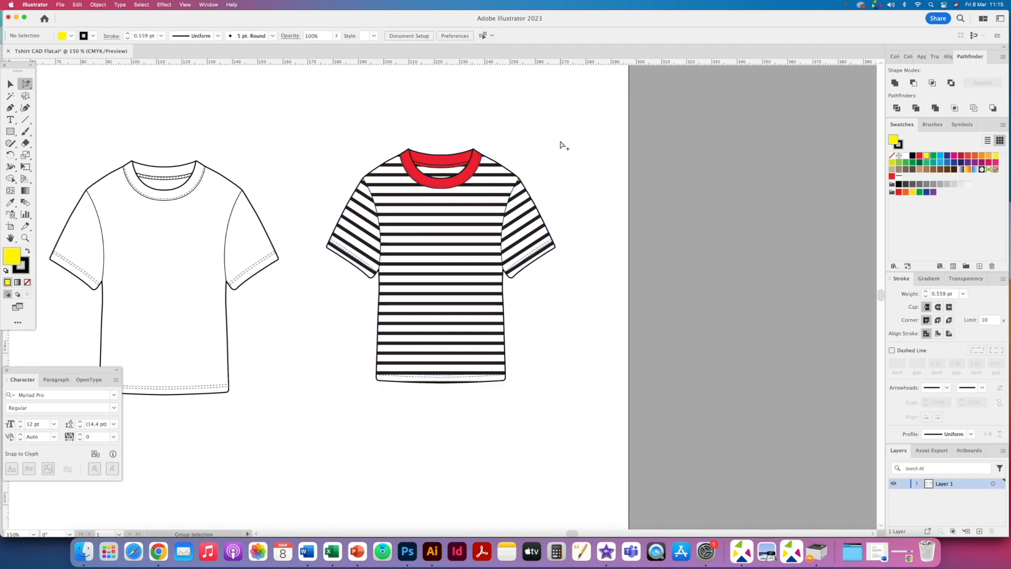
click(520, 221)
click(360, 235)
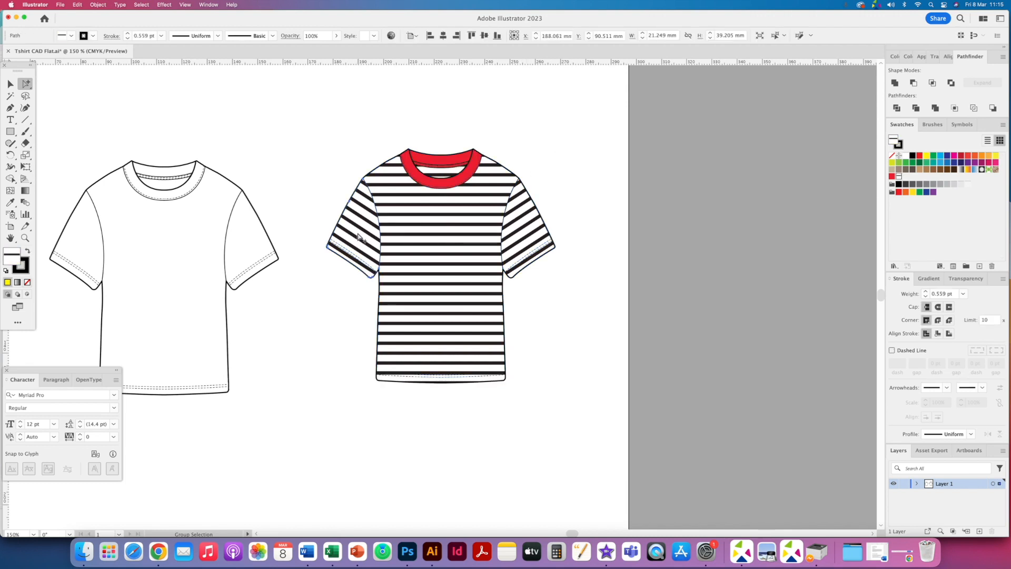
click(441, 175)
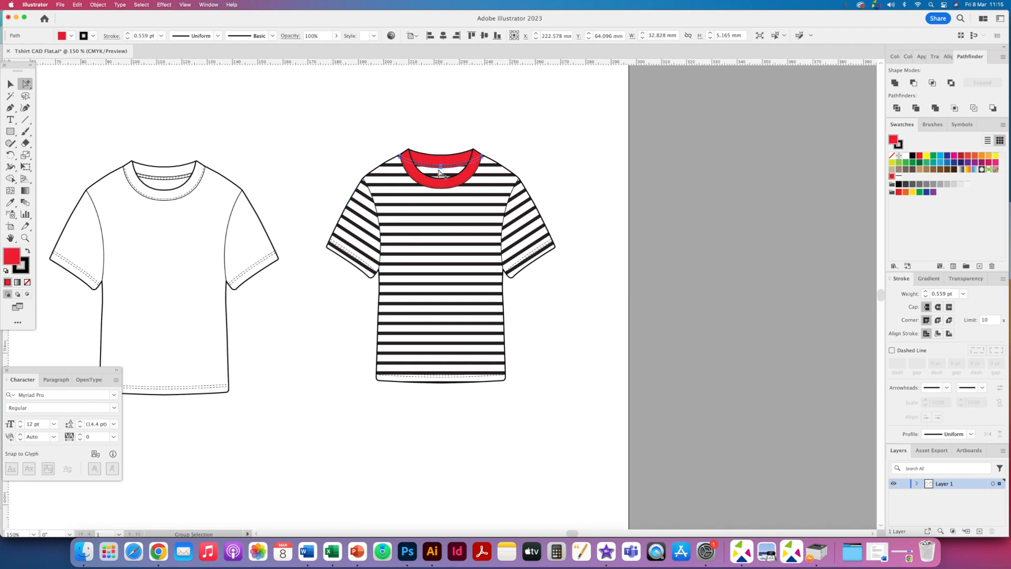
click(927, 156)
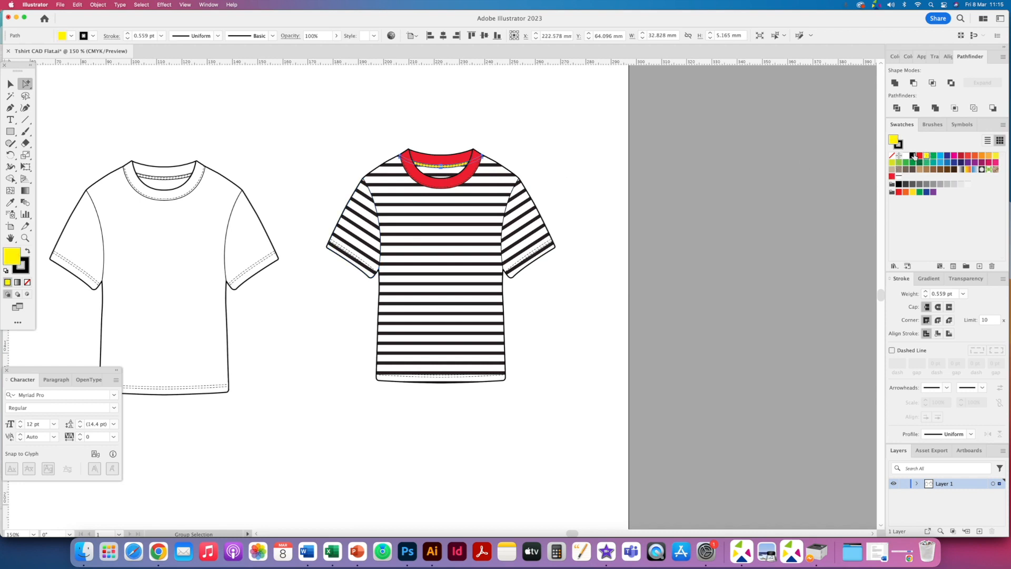
Step: Try filling only the striped T-shirt's body panel with dark green
click(429, 261)
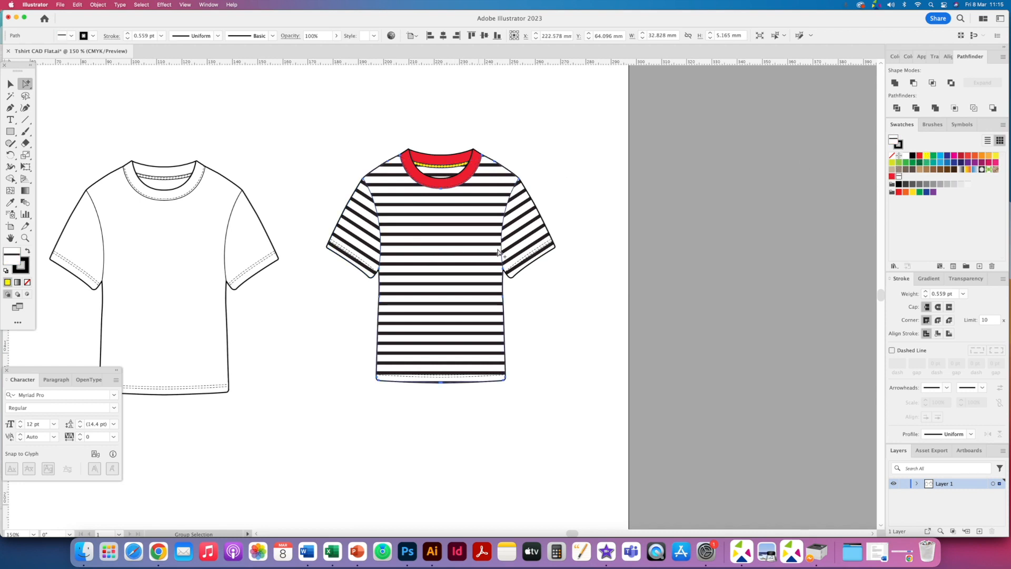
click(919, 162)
key(super+z)
Step: Try reshaping the striped T-shirt's hem by pulling its centre anchor point downwards with the Direct Selection tool
click(26, 84)
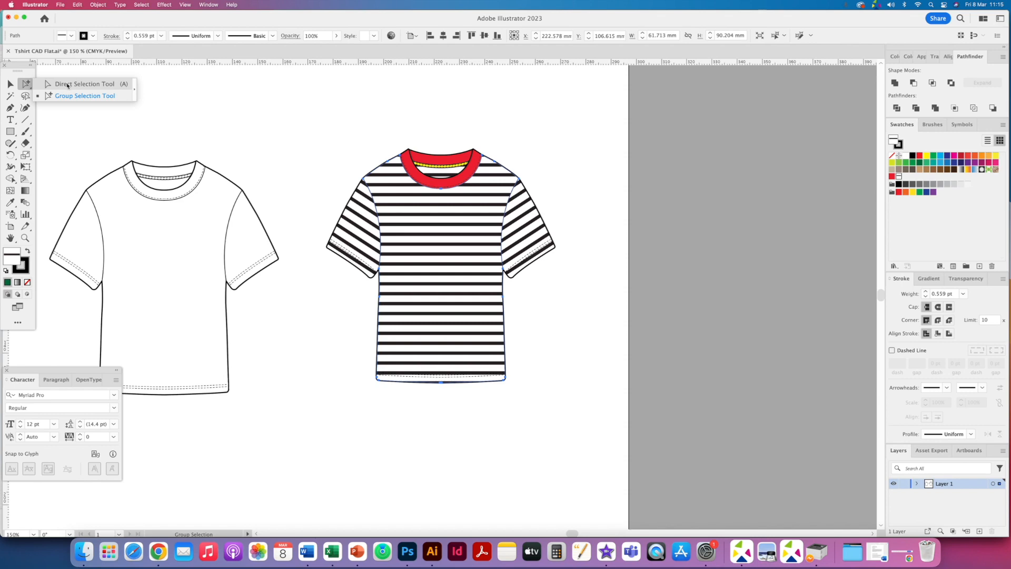
click(69, 86)
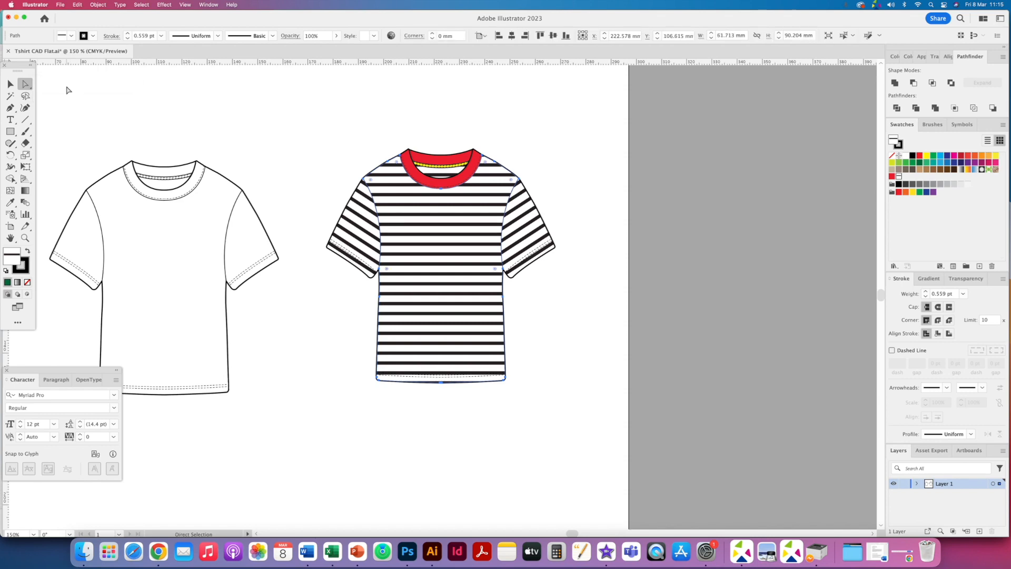
key(super+plus)
key(super+plus)
key(super+plus)
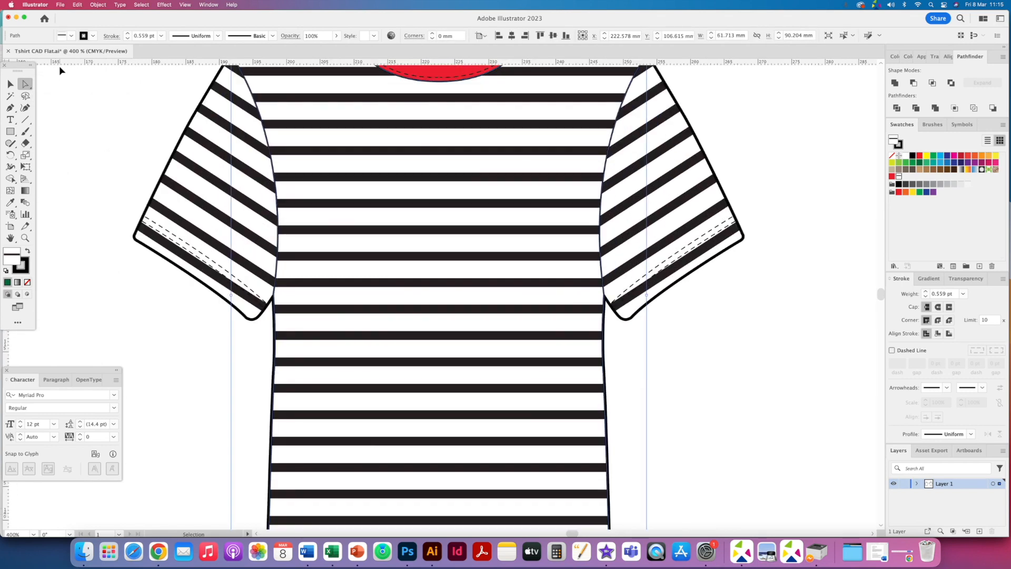
key(space)
drag(371, 442, 348, 222)
click(411, 390)
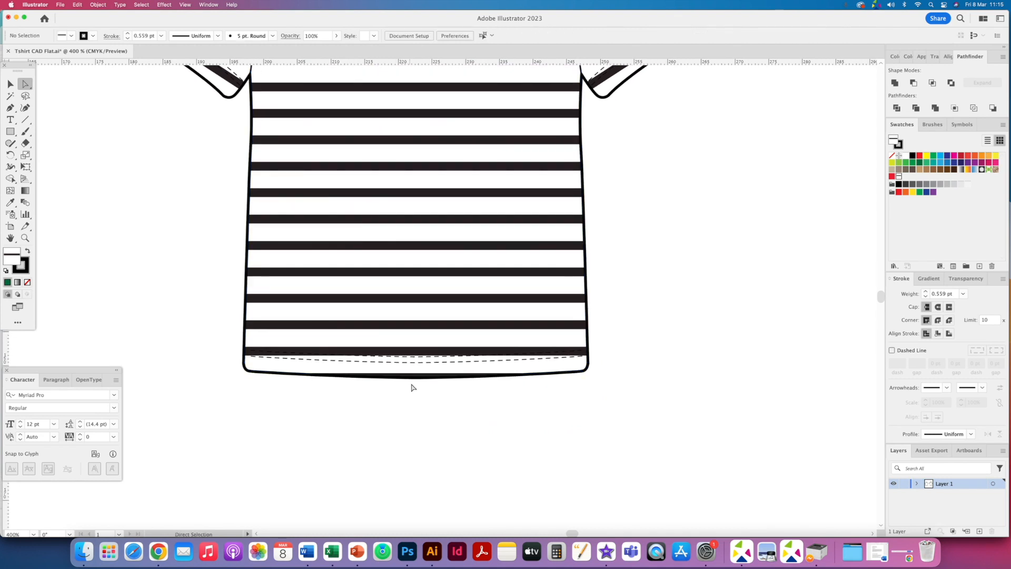
click(414, 378)
drag(414, 379, 425, 397)
drag(499, 389, 487, 425)
key(super+z)
key(super+z)
key(super+z)
key(super+z)
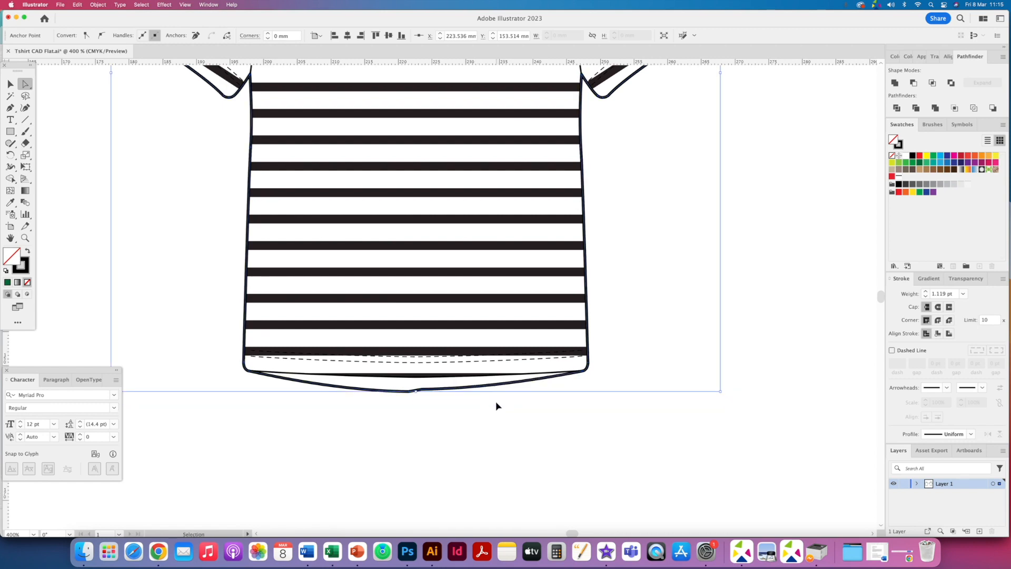
Step: Nudge the centre anchor point of the stitch line on the striped T-shirt's red collar with the Direct Selection tool
scroll(429, 226, up, 10)
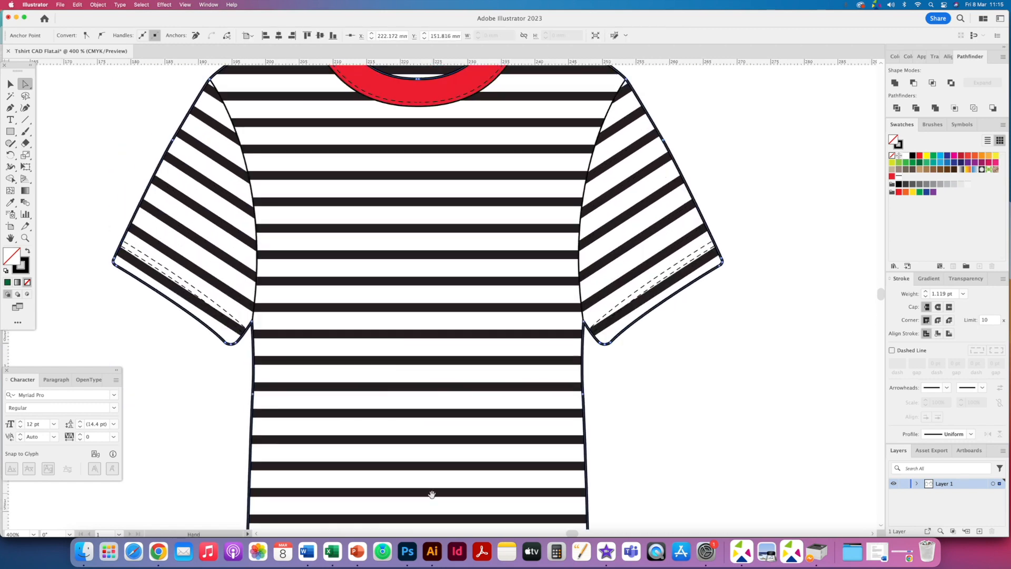
click(403, 198)
click(417, 187)
drag(416, 187, 419, 193)
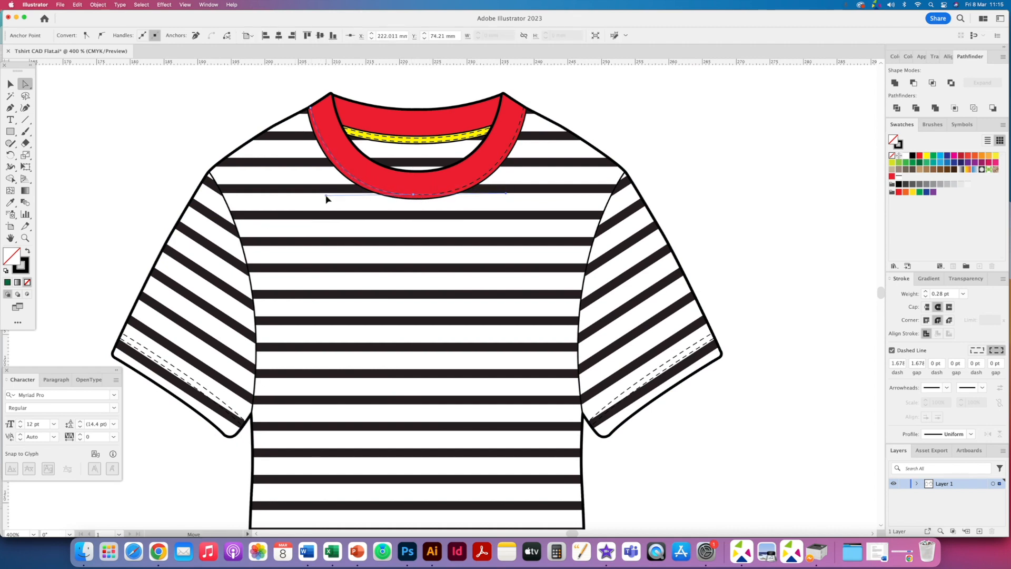
Step: Try bulging the striped T-shirt's left sleeve seam into the body by pulling its curve handle
click(238, 231)
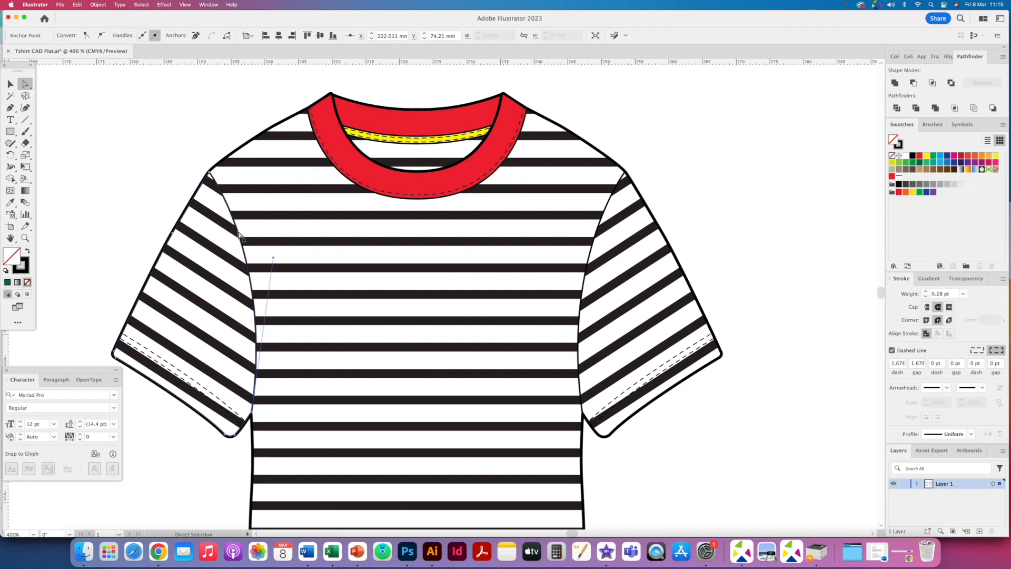
drag(271, 260, 407, 272)
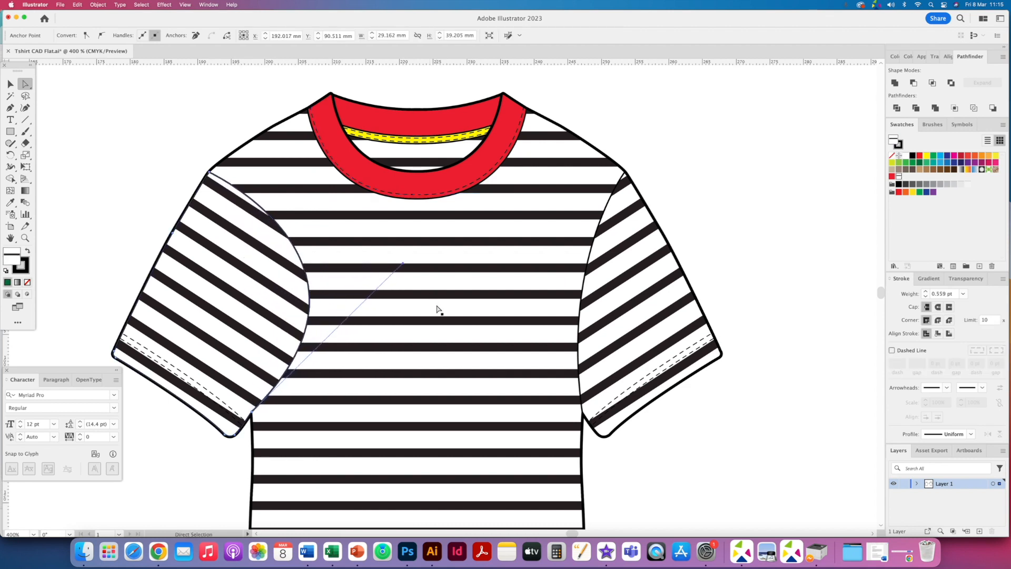
key(super+z)
key(super+0)
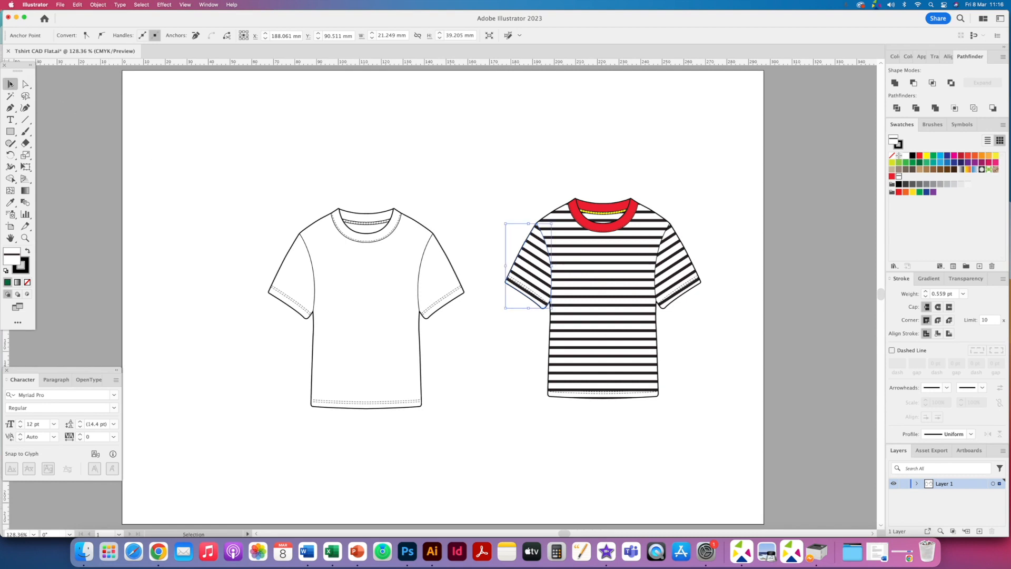
click(25, 85)
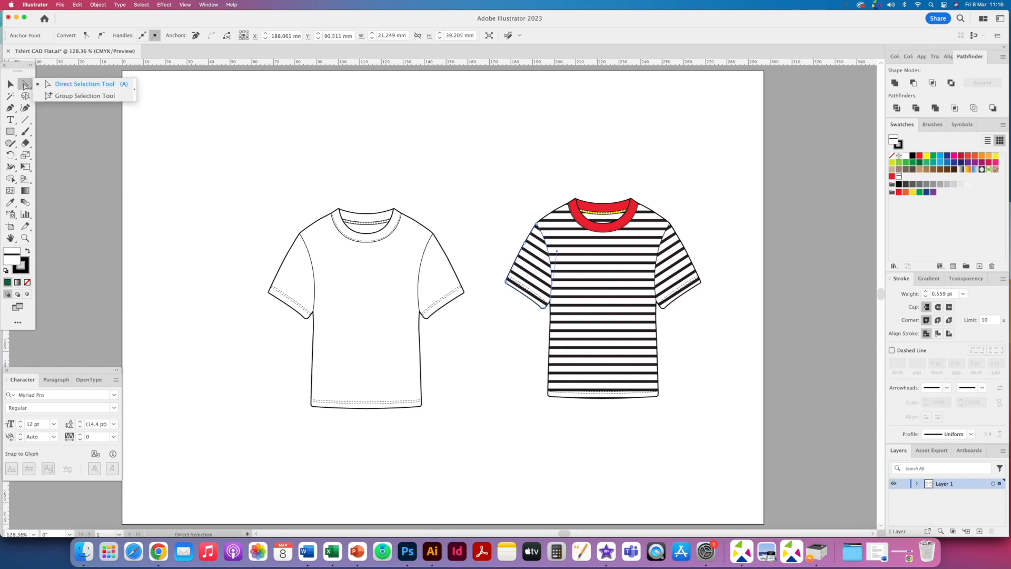
click(67, 97)
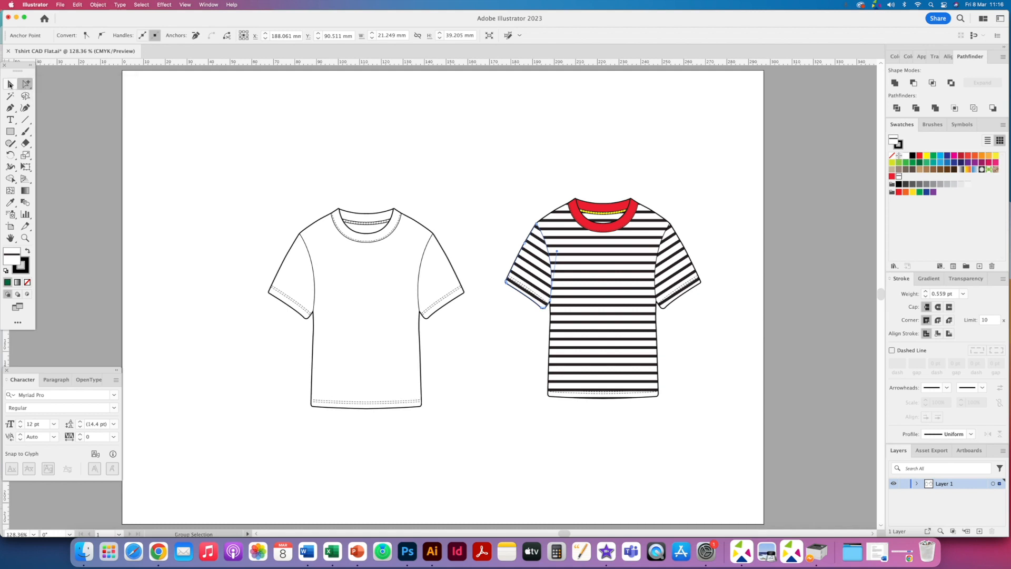
click(10, 84)
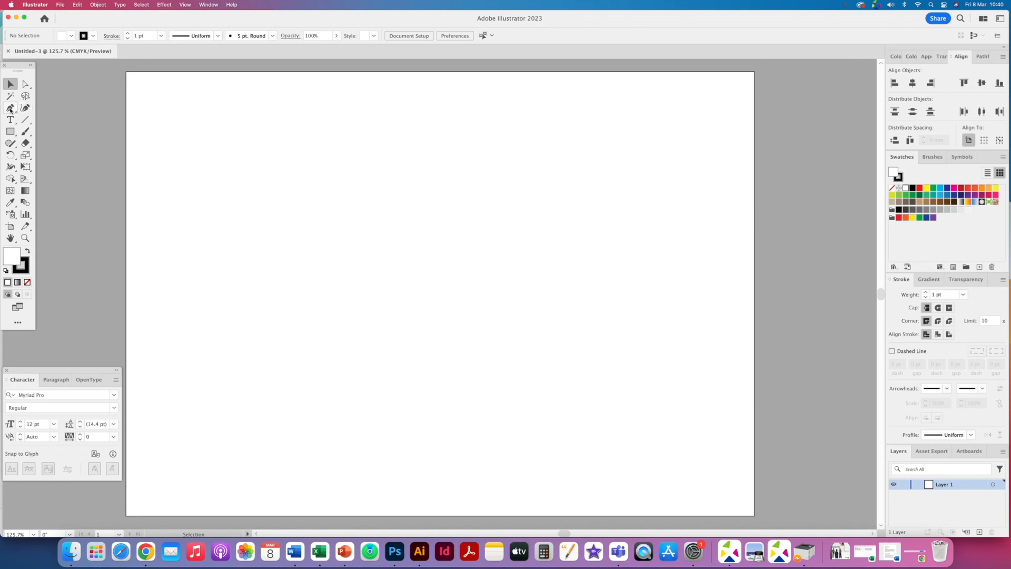
Step: Activate the Pen tool in the blank A4 landscape document
click(11, 109)
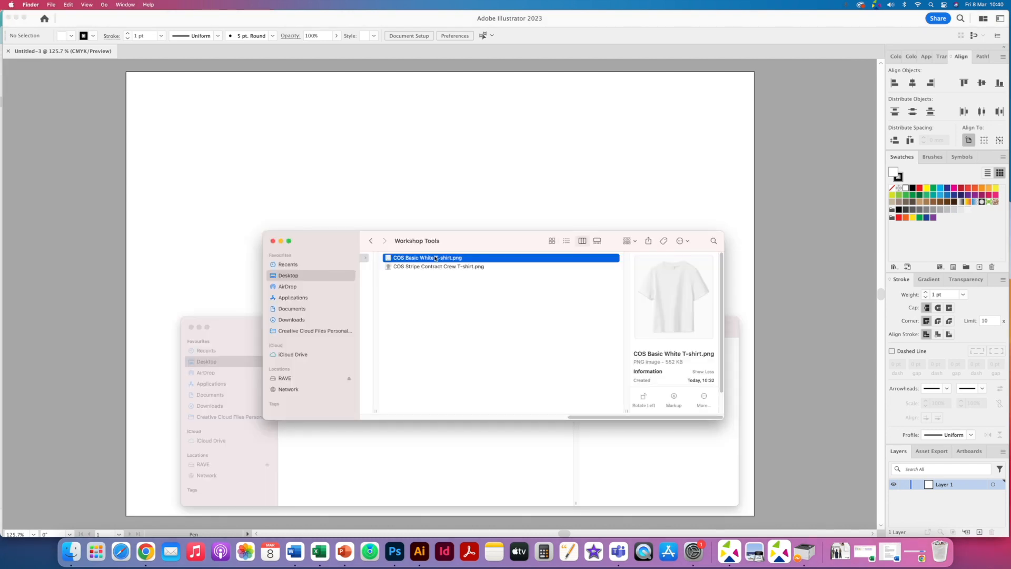
Step: Place the COS Basic White T-shirt.png photo on the blank A4 landscape artboard and move it towards the middle
drag(429, 259, 421, 198)
click(10, 84)
drag(142, 196, 231, 287)
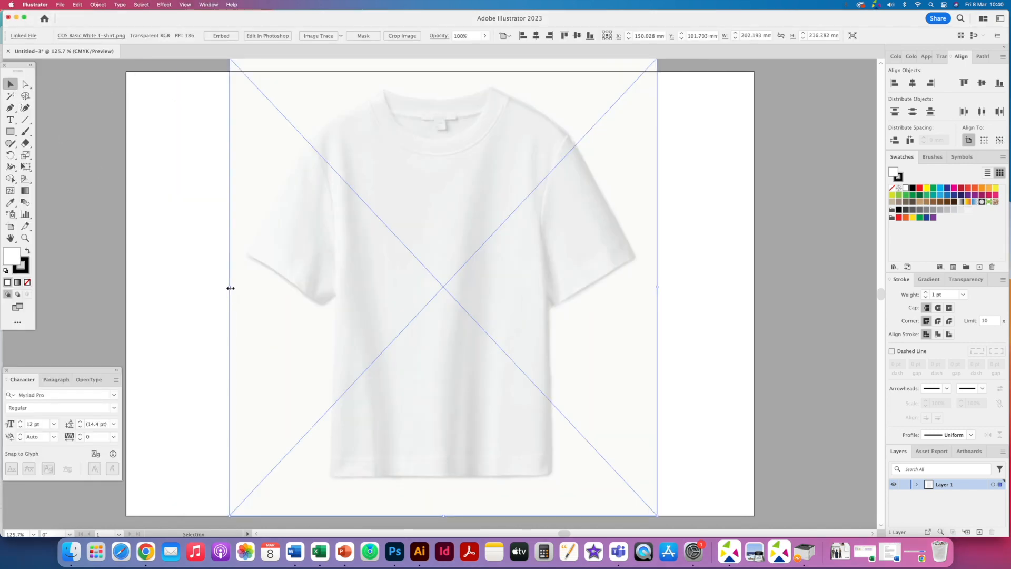
Step: Scale the T-shirt photo proportionally to about 182 mm wide by 194 mm high so it fits within the artboard
drag(231, 287, 246, 288)
drag(246, 287, 466, 260)
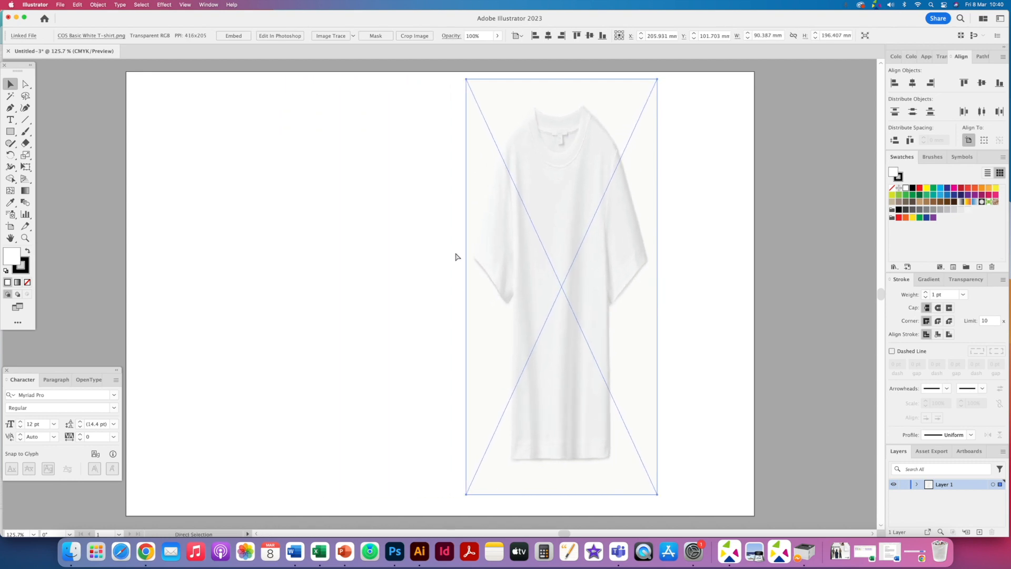
key(super+z)
mouse_move(271, 288)
mouse_down()
mouse_move(305, 282)
mouse_move(262, 289)
mouse_move(287, 289)
mouse_move(273, 288)
mouse_up()
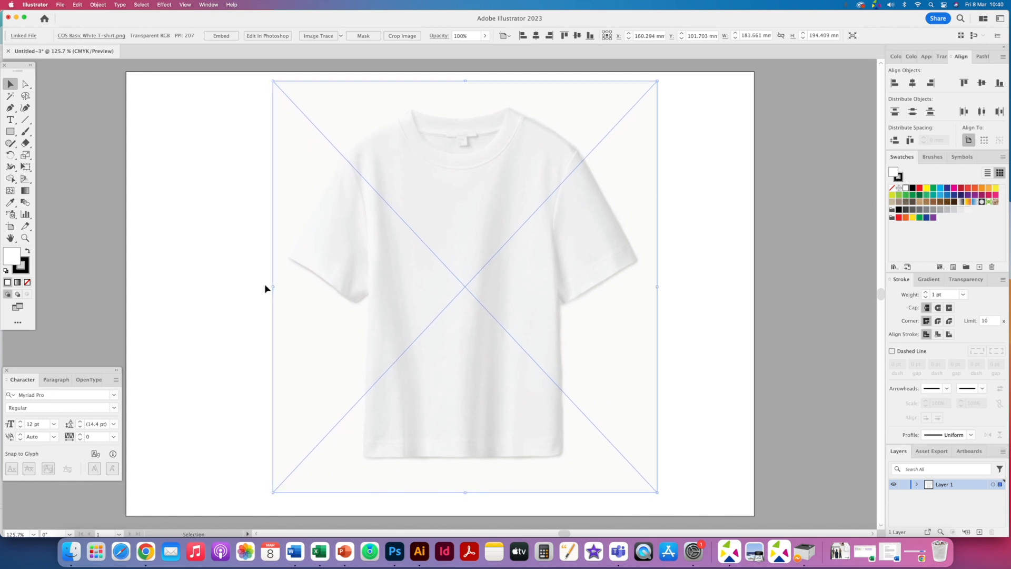
click(222, 227)
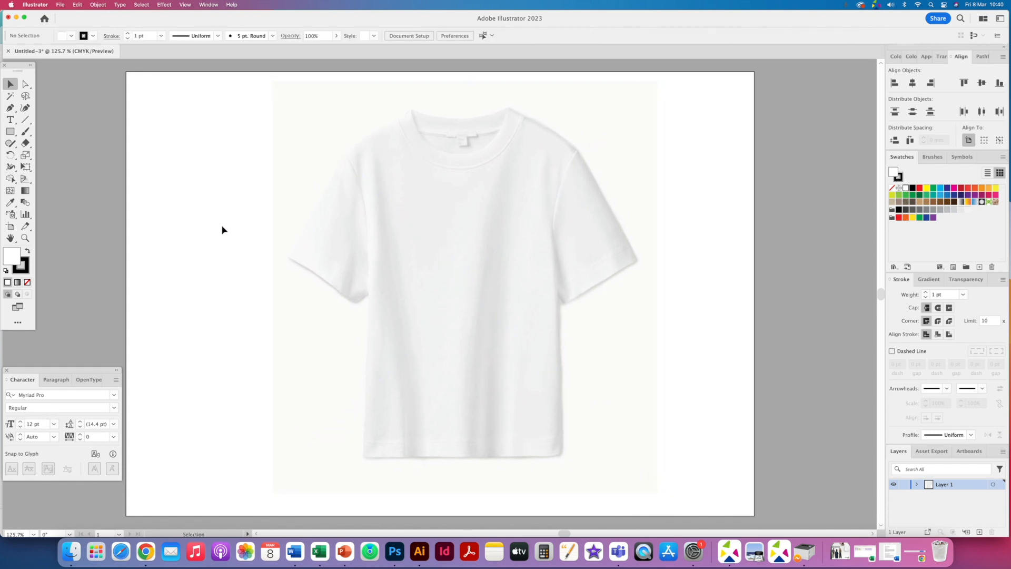
Step: Activate the Pen tool and set the fill to None for tracing the T-shirt
click(10, 109)
click(27, 283)
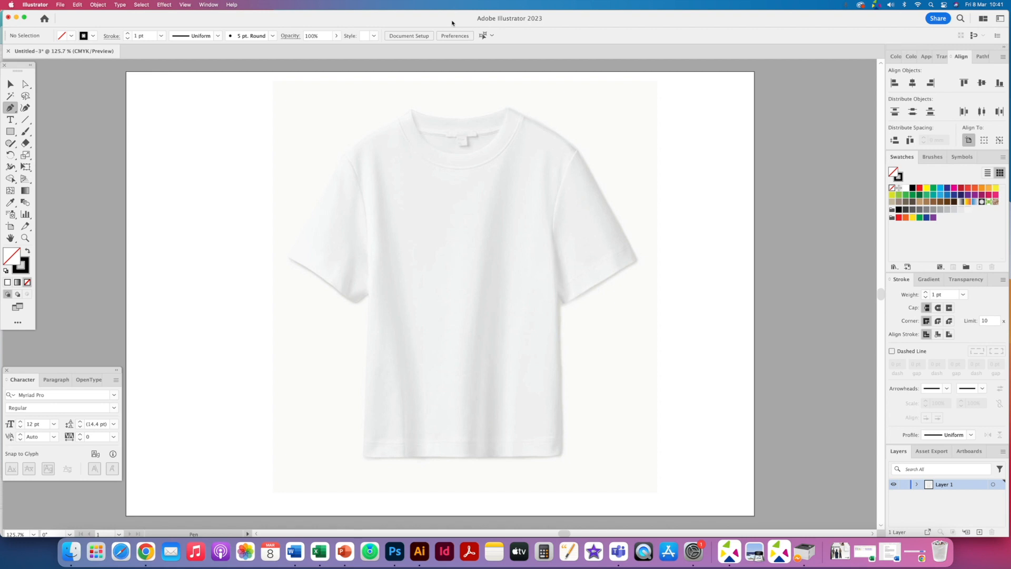
Step: Show the rulers and place a vertical guide at about 157.8 mm through the T-shirt's centre front
key(super+plus)
key(super+plus)
key(super+plus)
drag(373, 185, 320, 422)
drag(358, 278, 341, 428)
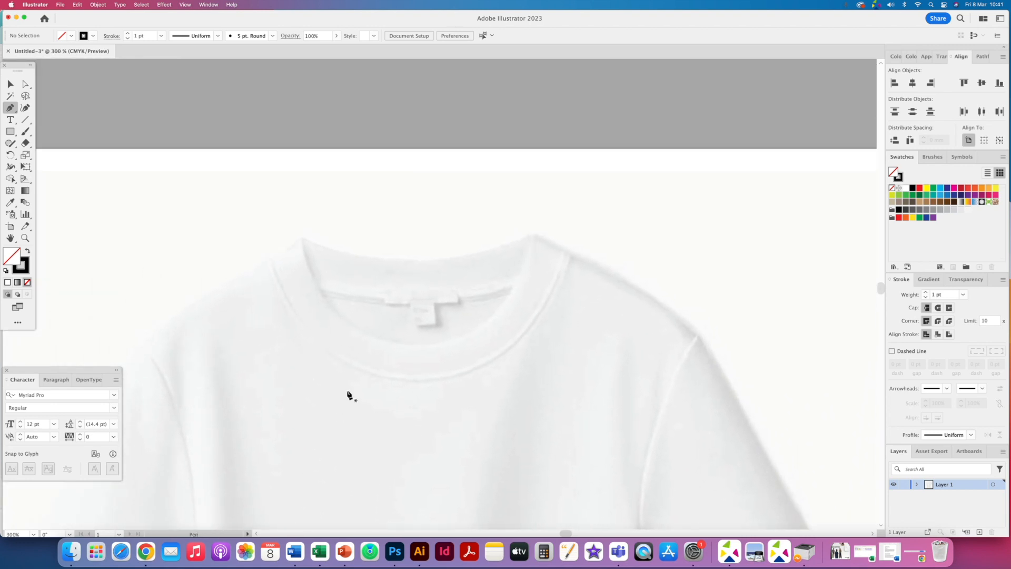
key(super+plus)
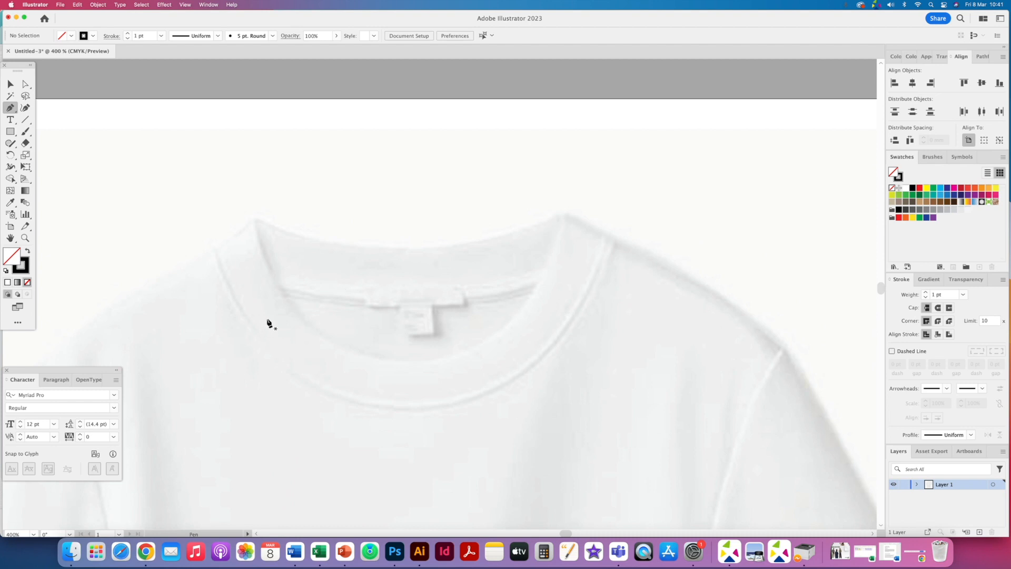
drag(243, 274, 276, 257)
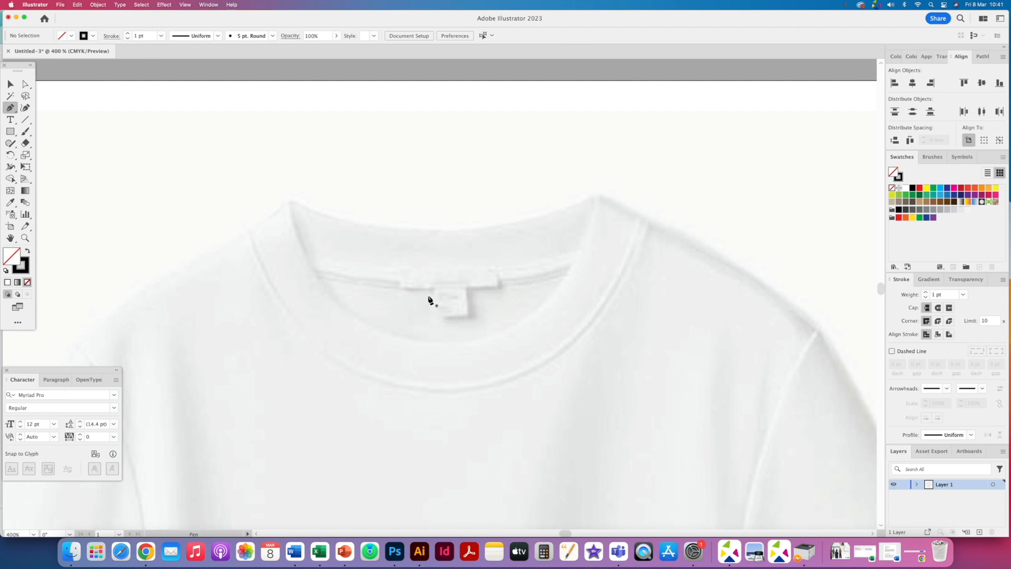
key(super)
key(super+r)
drag(8, 346, 444, 333)
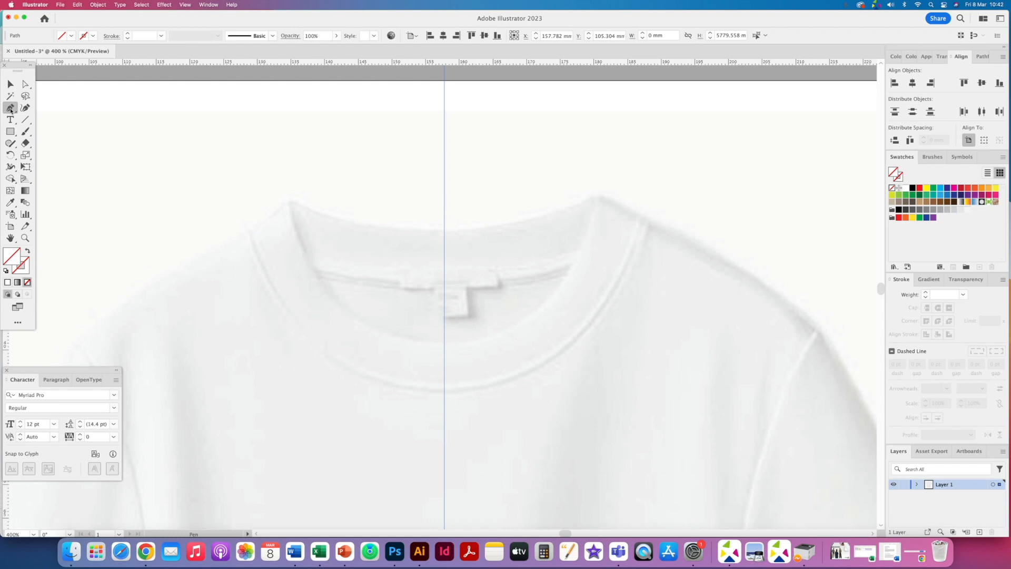
Step: With a black stroke, trace the left half of the neckband's short shoulder edge and inner neckline curve, ending at the centre guide
click(912, 189)
click(25, 271)
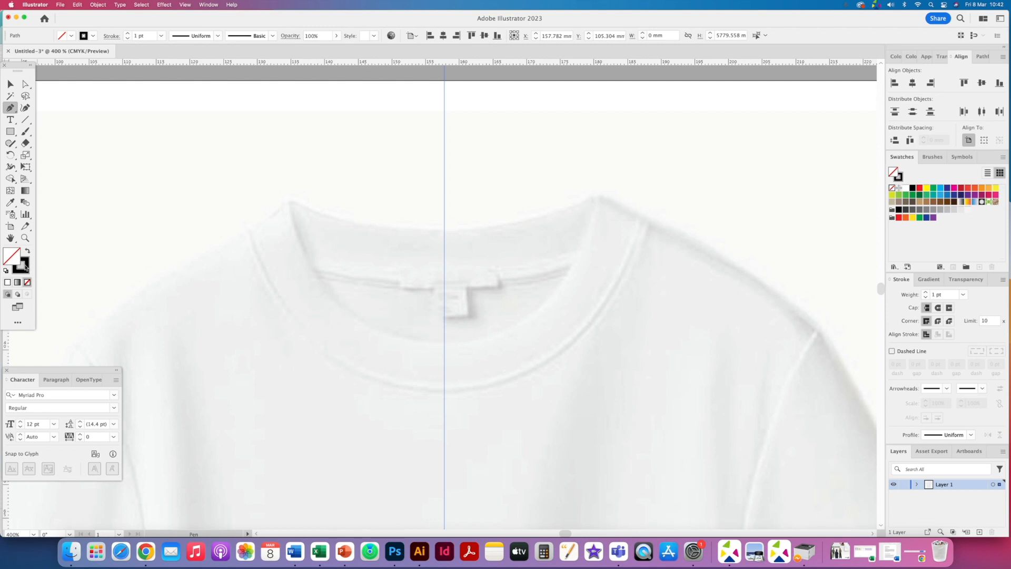
click(248, 230)
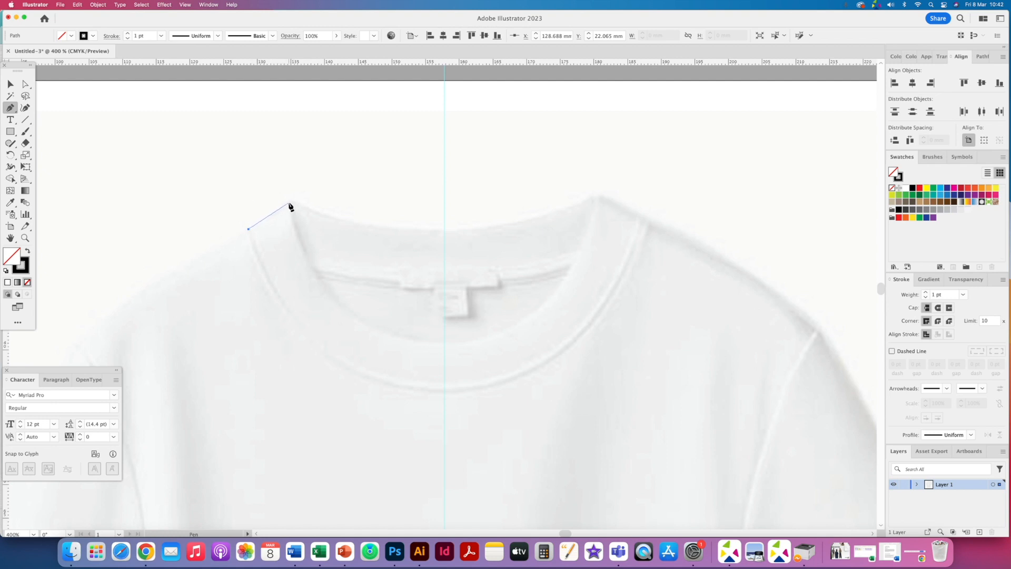
drag(289, 203, 308, 193)
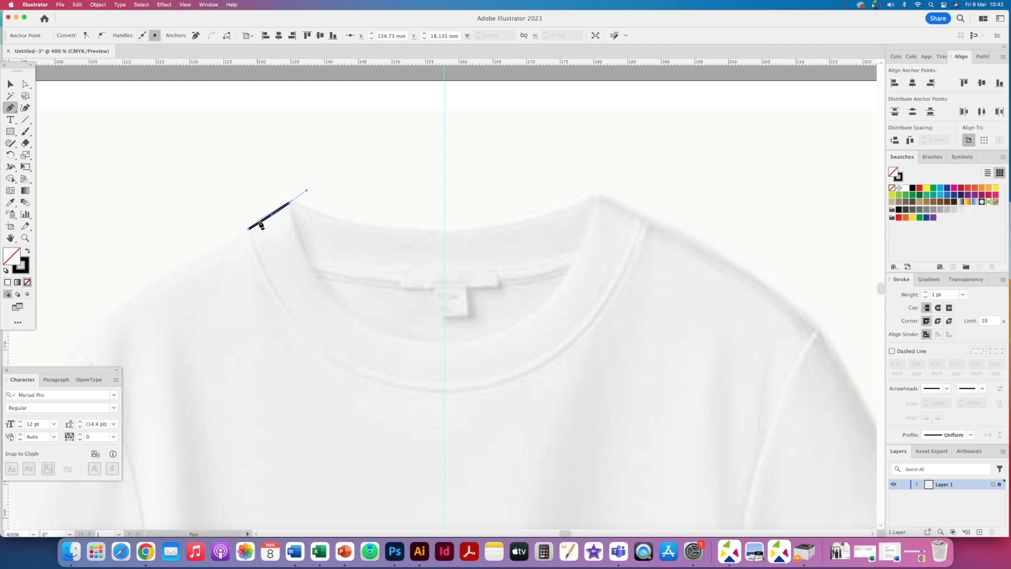
click(289, 203)
click(292, 207)
drag(443, 342, 576, 348)
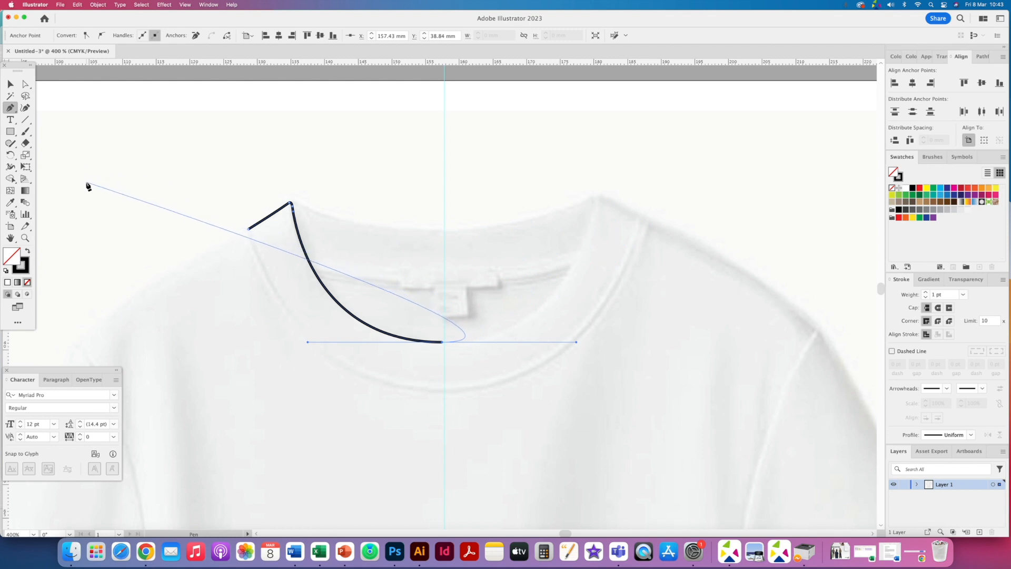
click(11, 84)
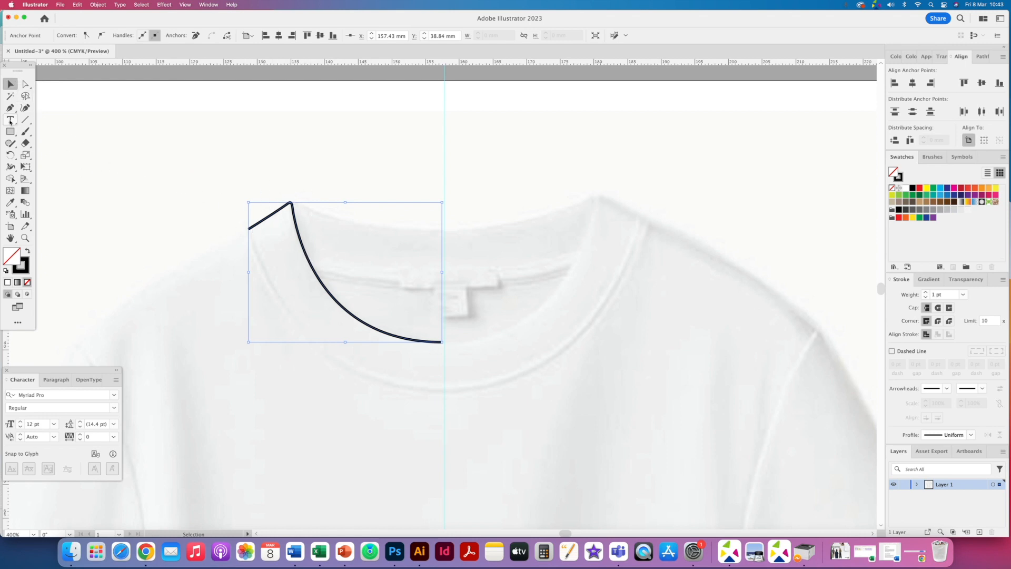
Step: Trace the neckband's outer curve from the left shoulder anchor down to the centre guide, and deselect the path
click(11, 108)
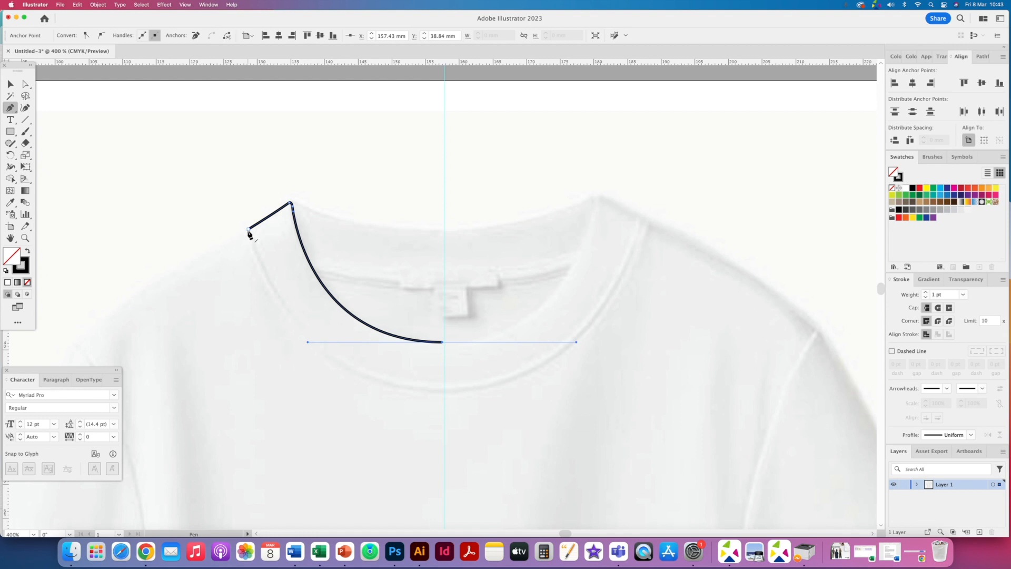
drag(248, 230, 617, 394)
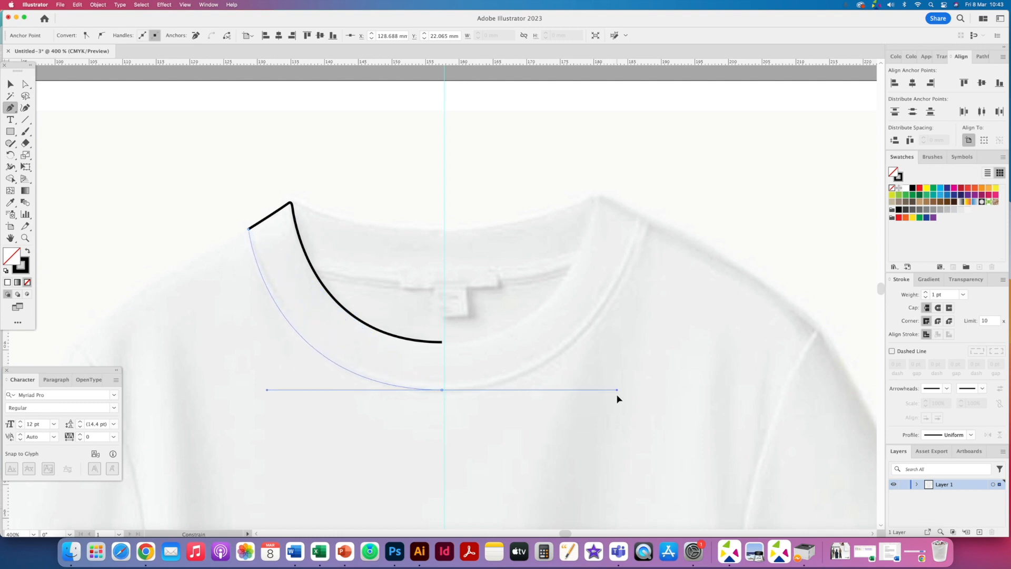
drag(617, 396, 619, 396)
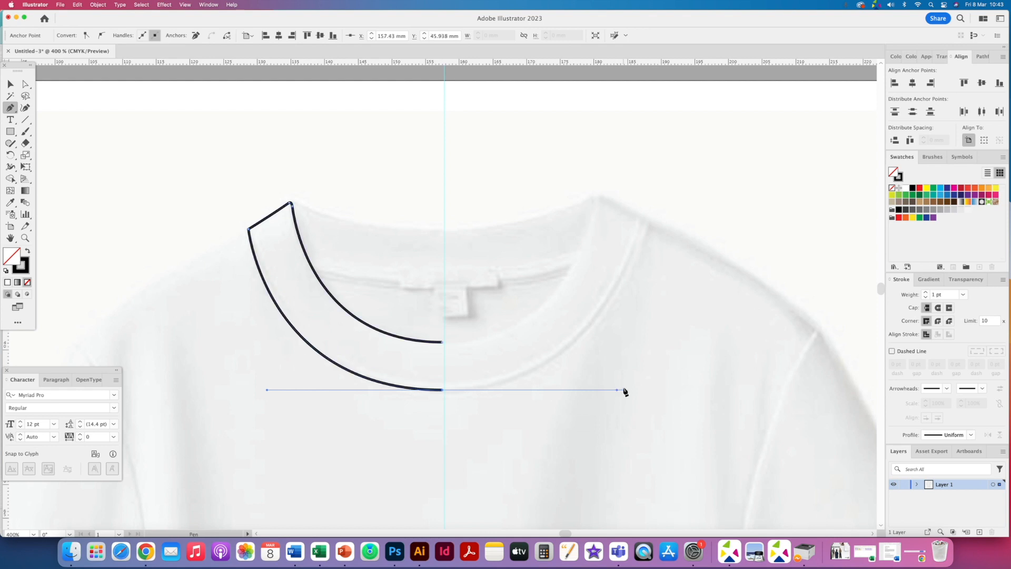
click(24, 84)
click(366, 104)
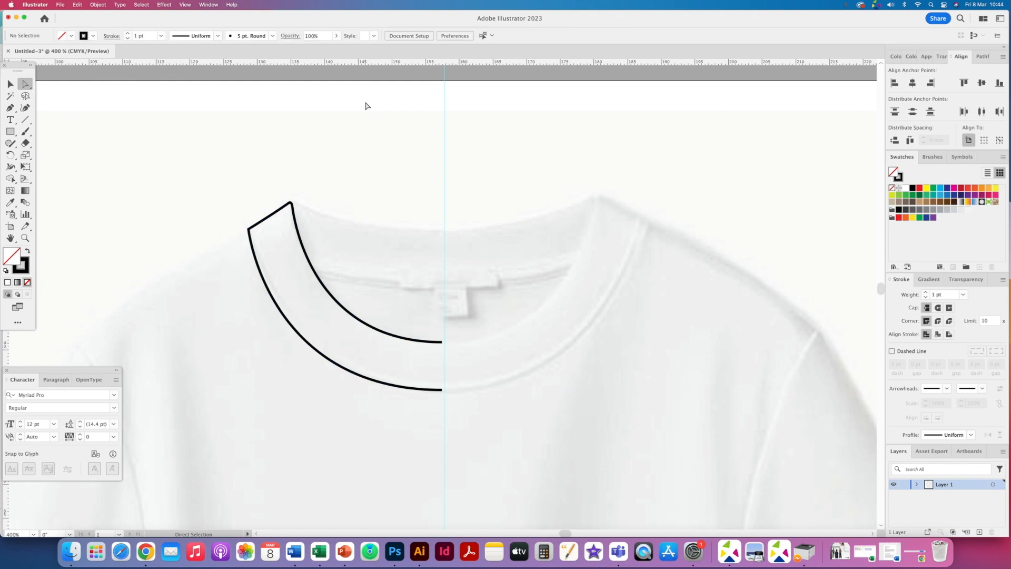
Step: Examine the T-shirt photo's shoulders, sleeves and body around the traced half neckband
key(super+minus)
key(super+minus)
key(space)
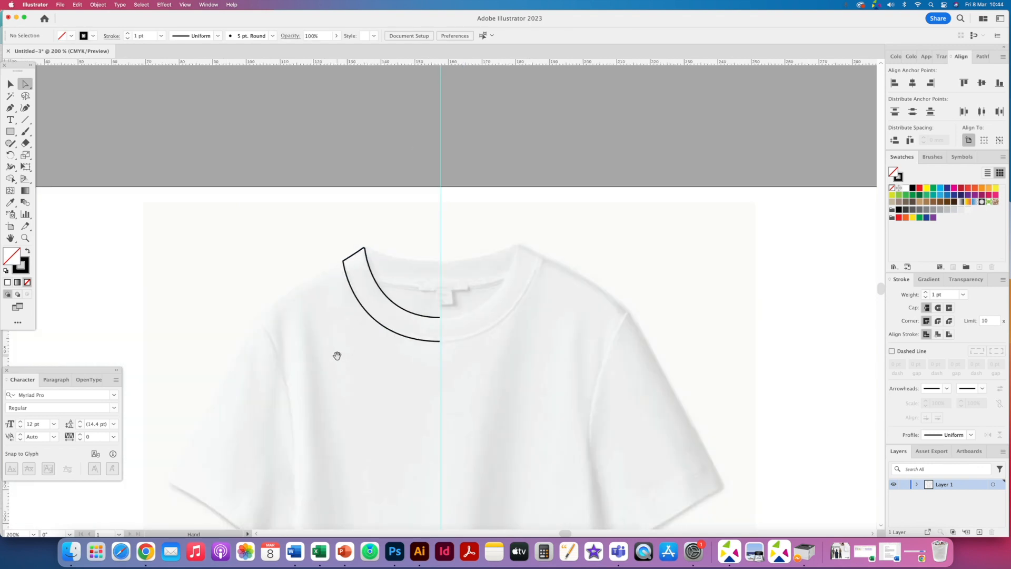
key(space)
drag(360, 351, 322, 203)
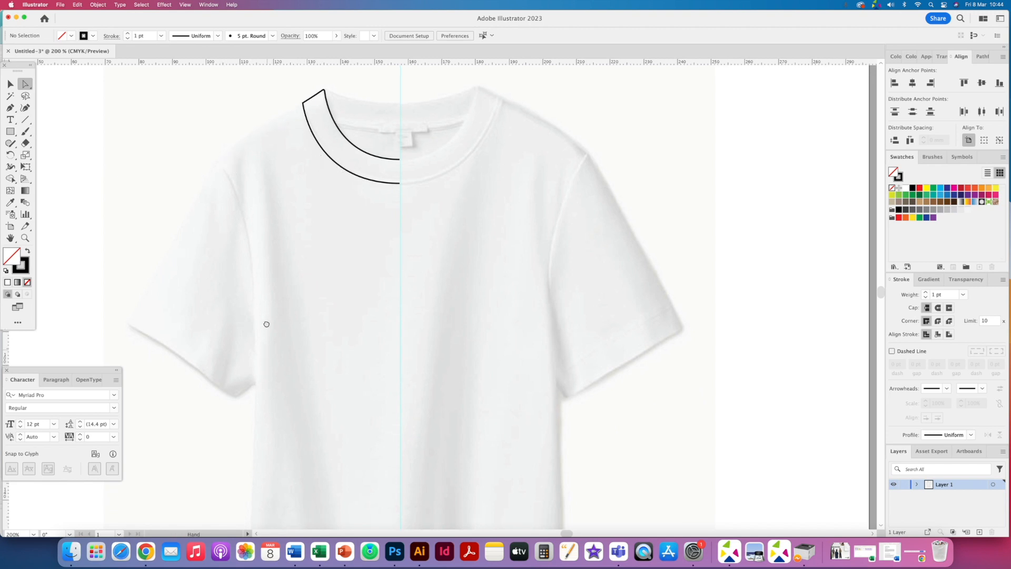
scroll(253, 411, down, 3)
key(space)
scroll(407, 257, up, 7)
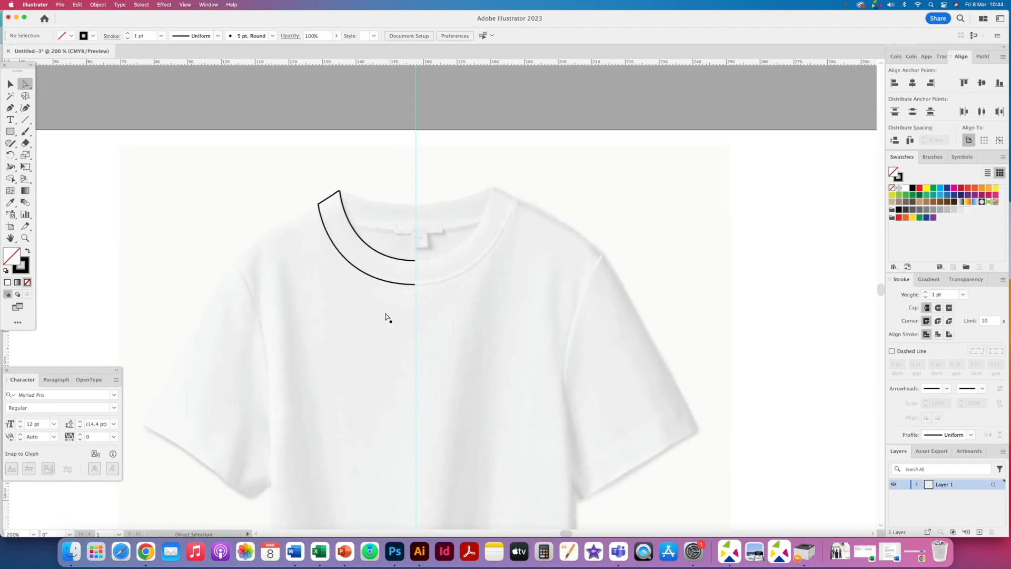
Step: Separate the neckband's outer curve from the collar path by cutting that segment and pasting it in place
click(338, 253)
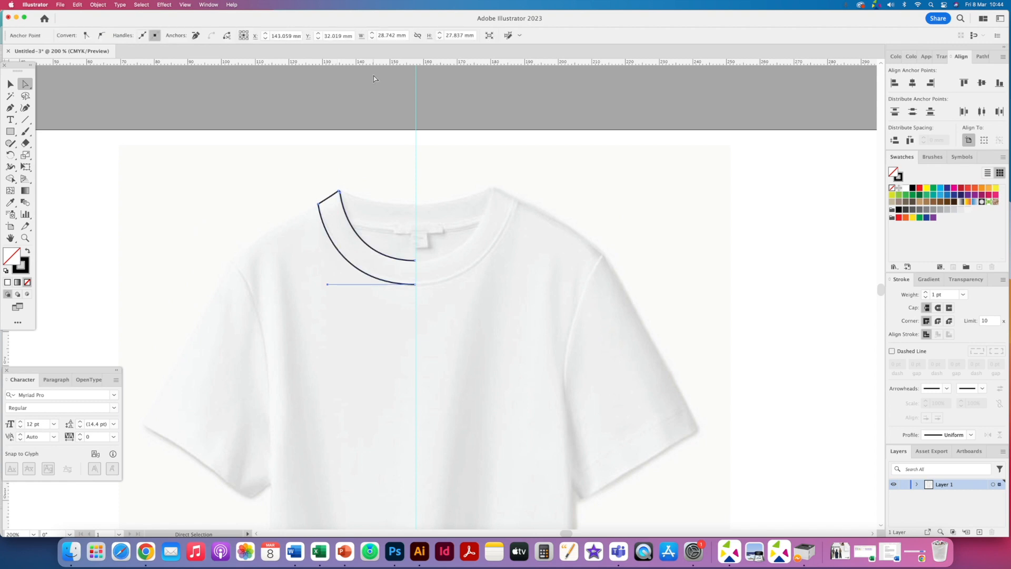
key(super+=)
drag(27, 85, 56, 85)
click(323, 199)
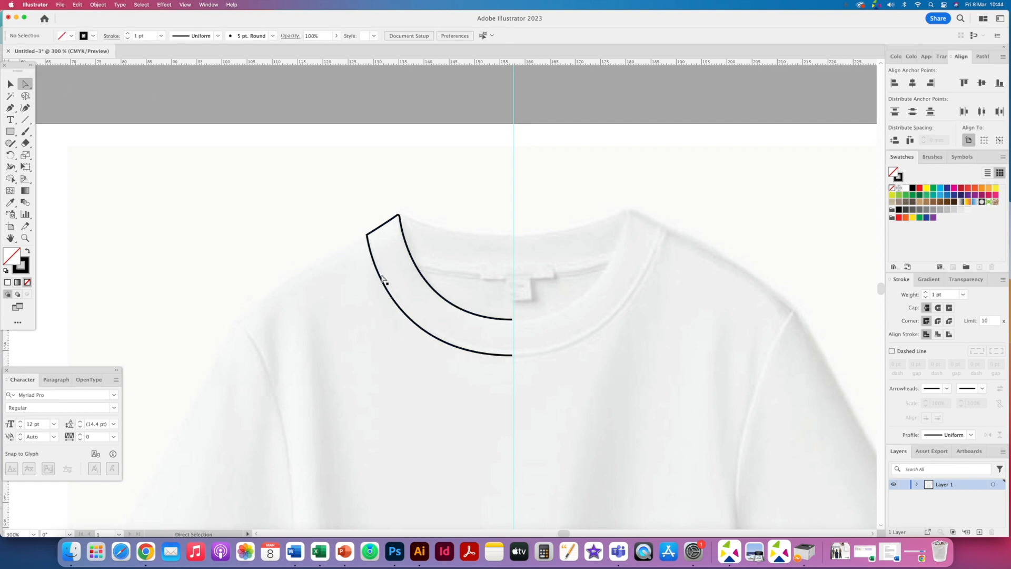
click(420, 327)
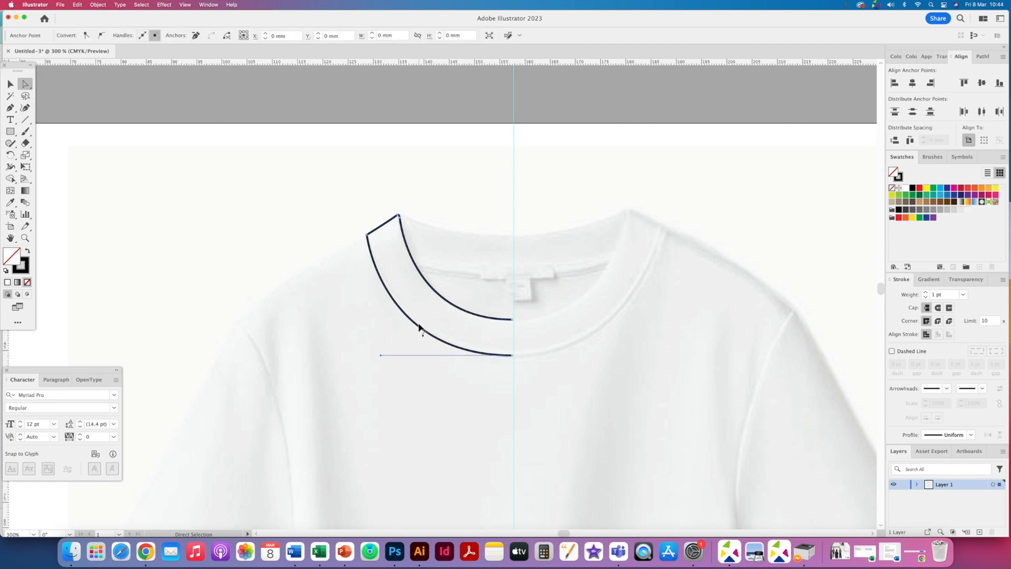
click(96, 5)
mouse_move(78, 7)
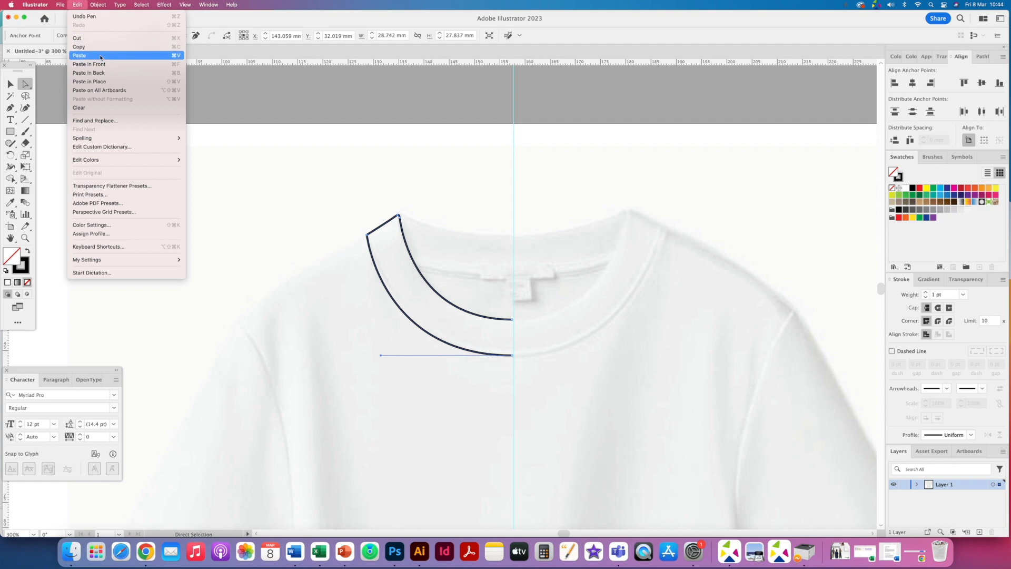
click(253, 95)
click(375, 237)
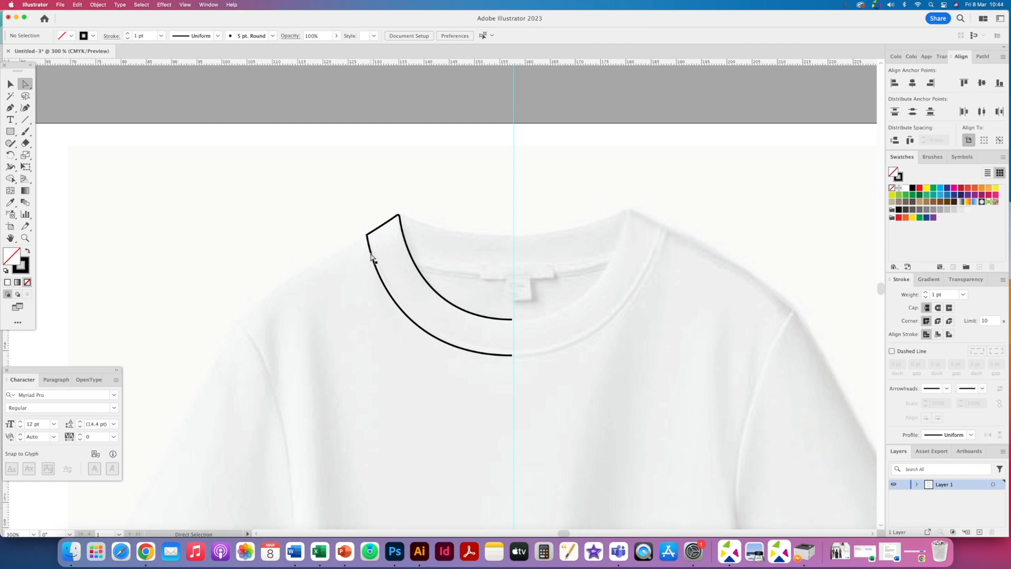
click(371, 256)
key(v)
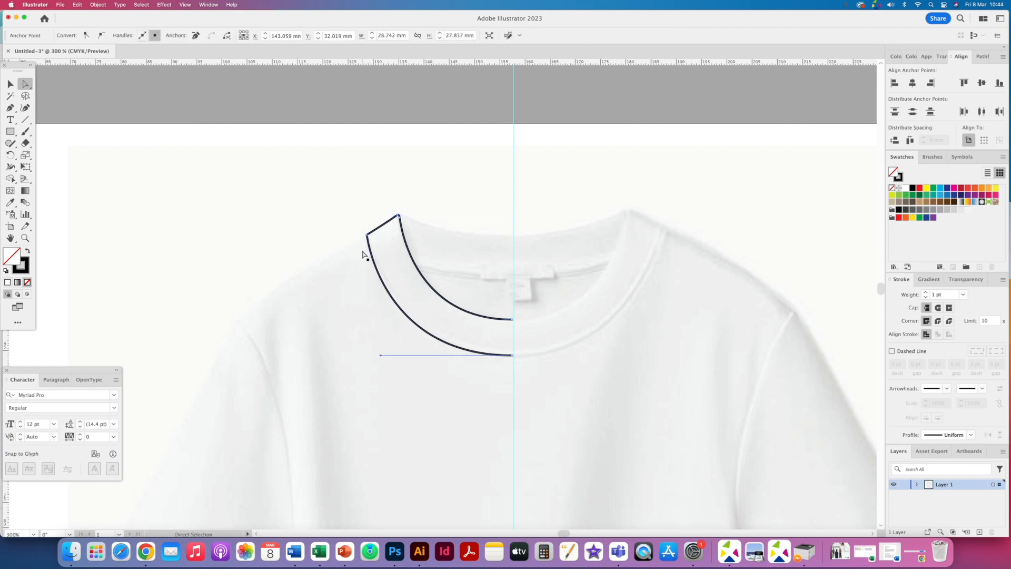
key(super)
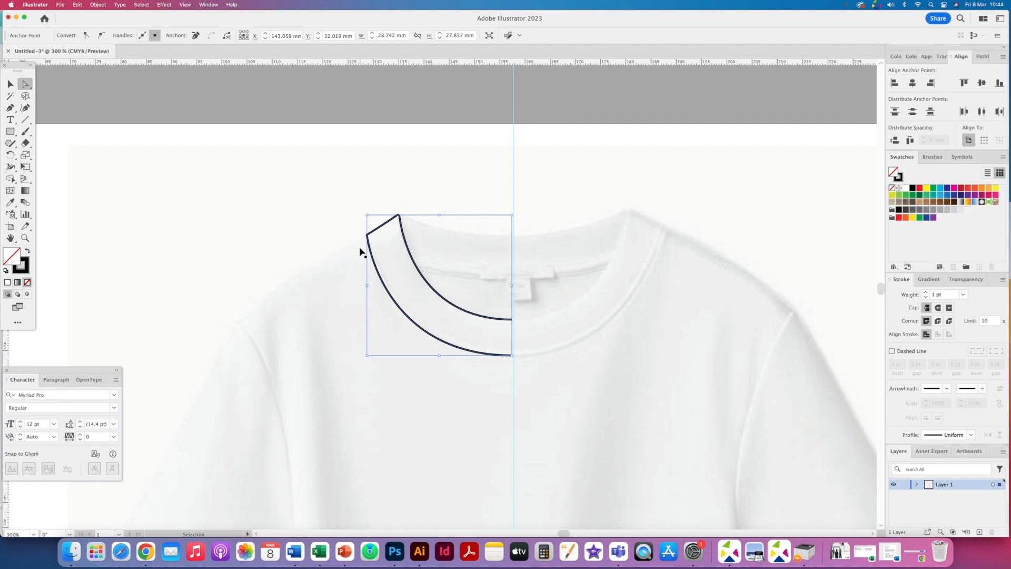
key(super+z)
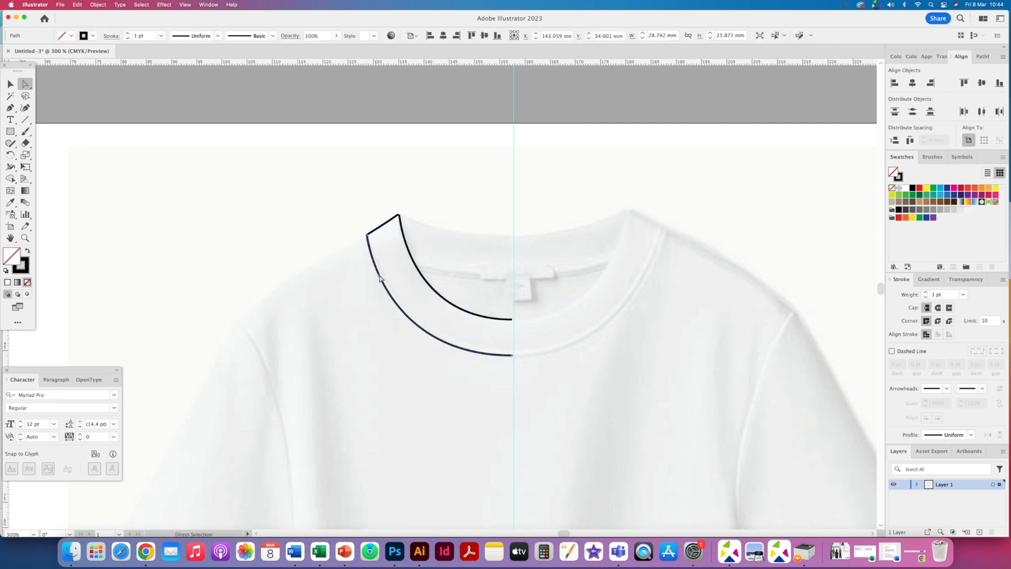
Step: Extend the outer neckline path with the Pen tool along the left shoulder to the sleeve seam, ending in a corner point
click(9, 108)
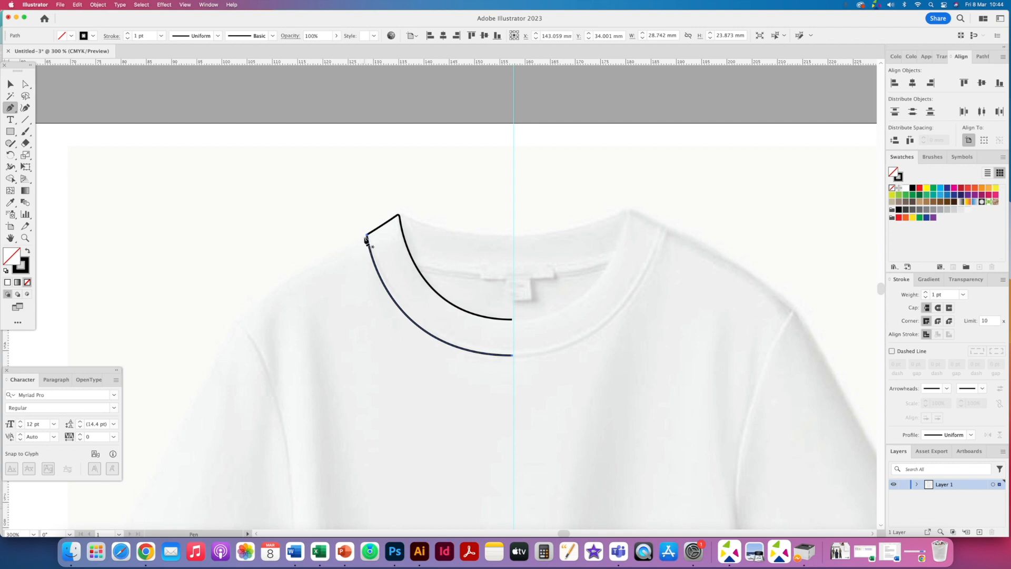
drag(368, 238, 223, 335)
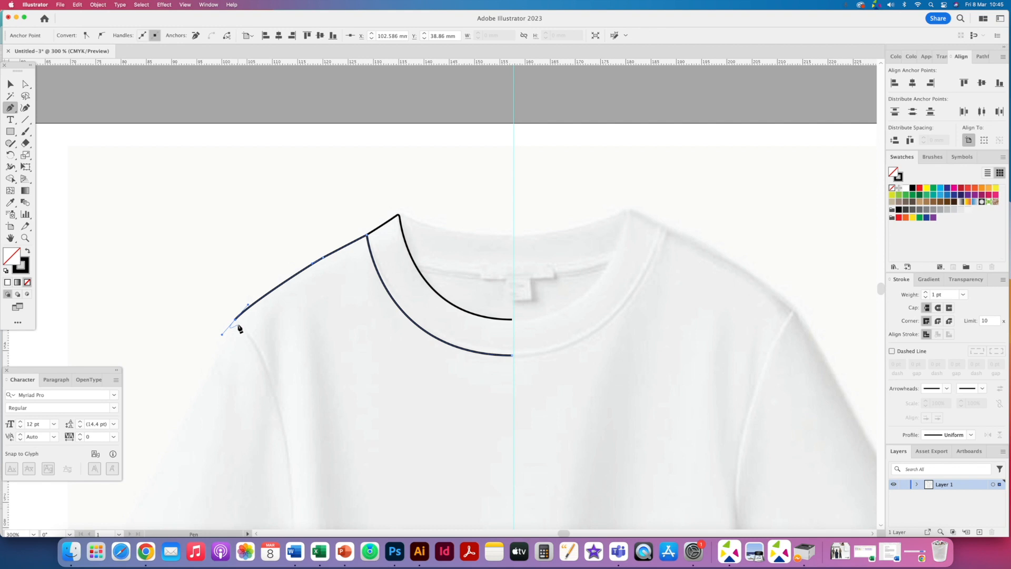
click(236, 320)
Step: Draw the left armhole curve from the shoulder point to the underarm and adjust its handle to follow the sleeve seam
drag(244, 335, 216, 163)
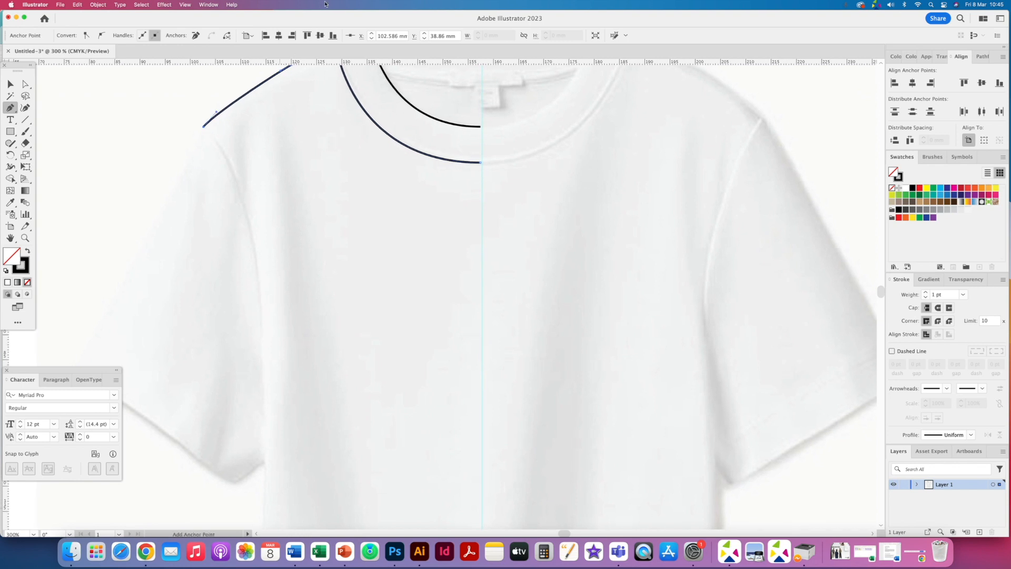
key(super+minus)
drag(440, 359, 283, 238)
click(321, 387)
drag(323, 402, 318, 474)
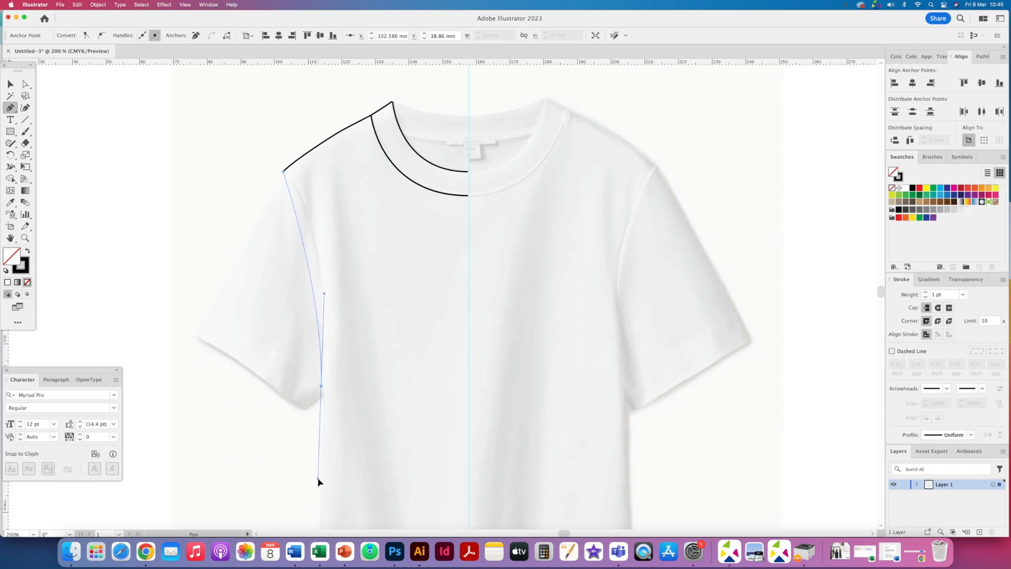
drag(318, 480, 317, 477)
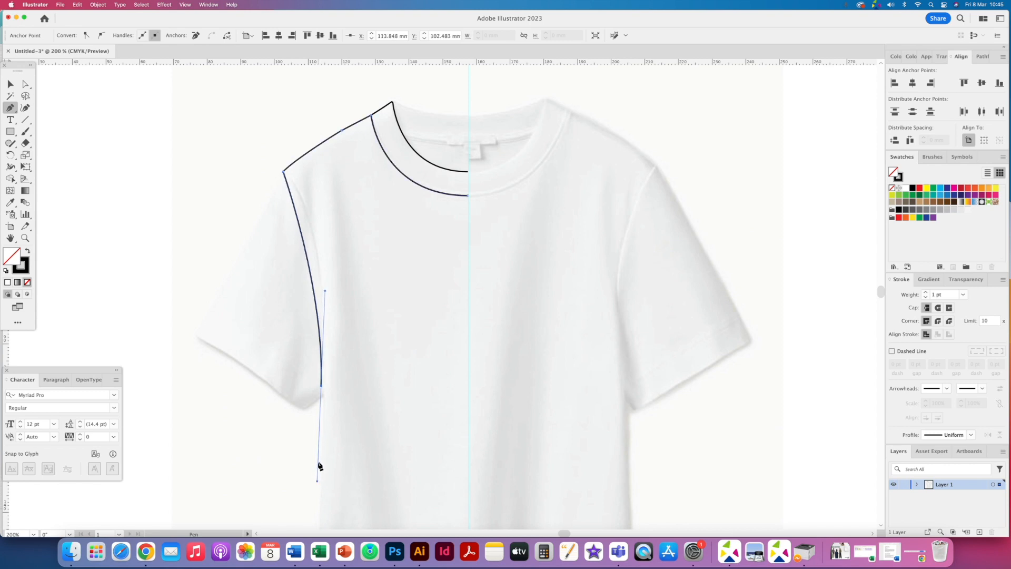
drag(28, 85, 55, 84)
drag(325, 294, 341, 250)
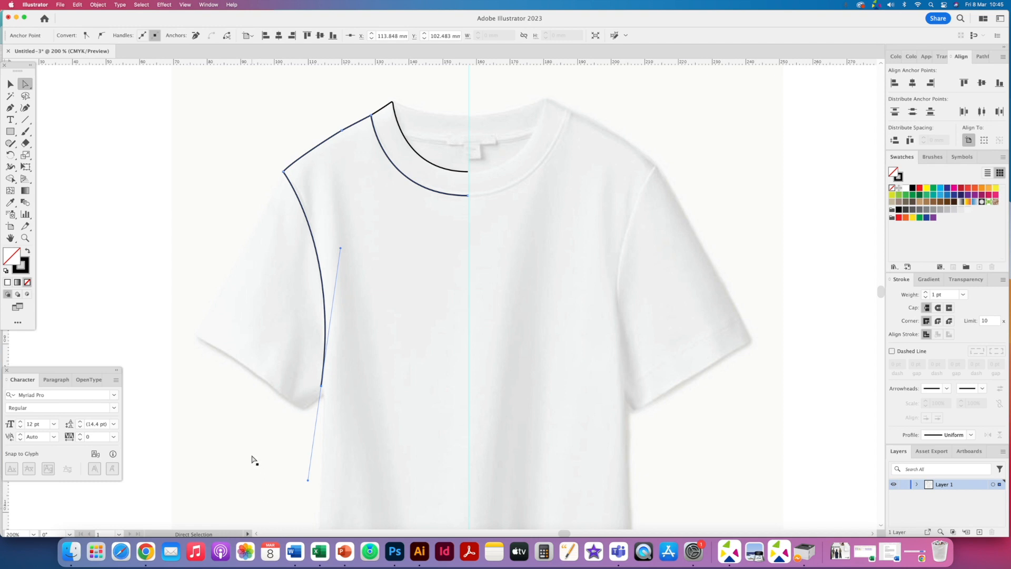
Step: Continue the body outline with the Pen tool from the underarm down the left side seam to just above the hem
click(10, 109)
click(322, 386)
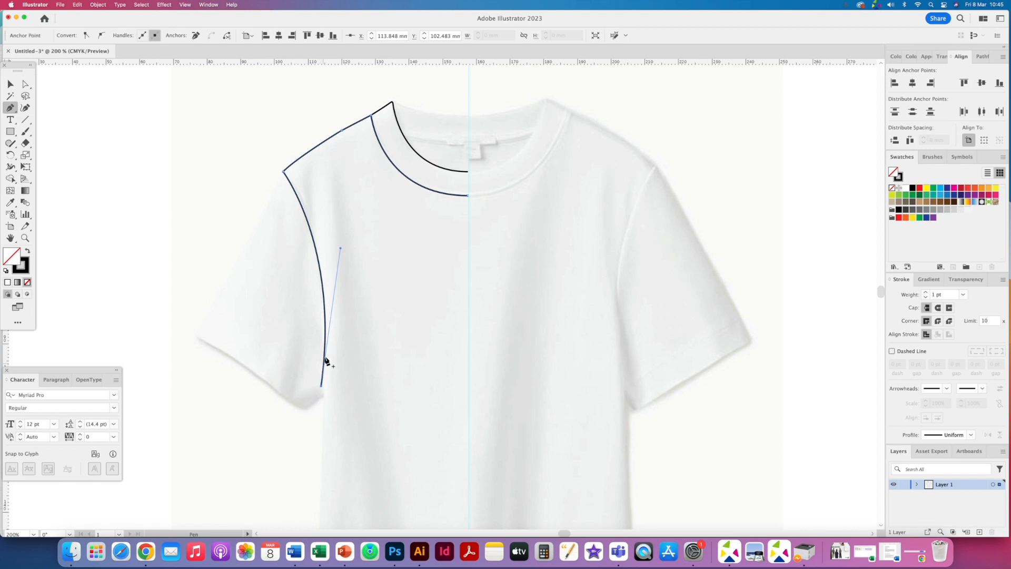
drag(337, 422, 297, 344)
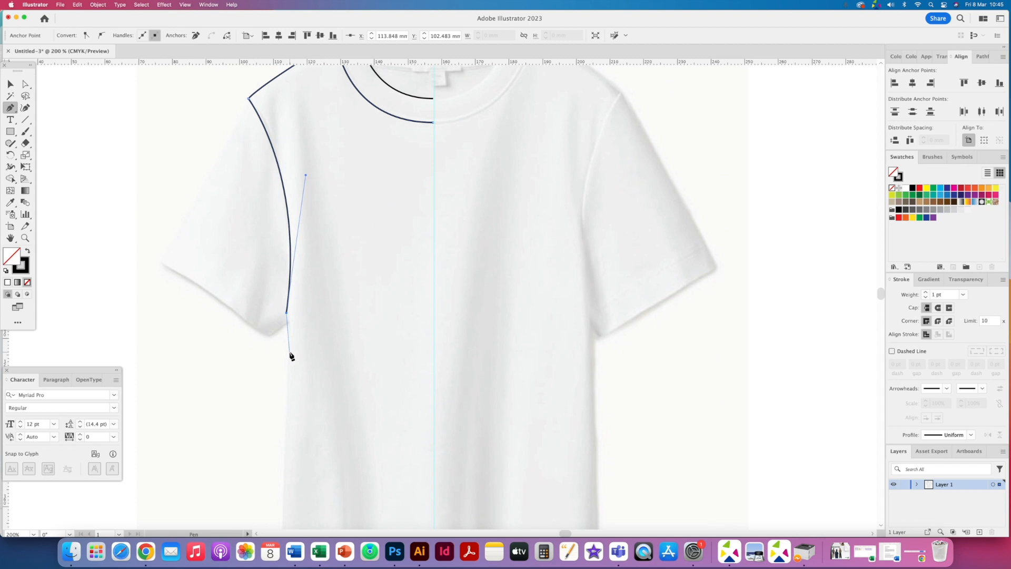
drag(291, 366, 302, 313)
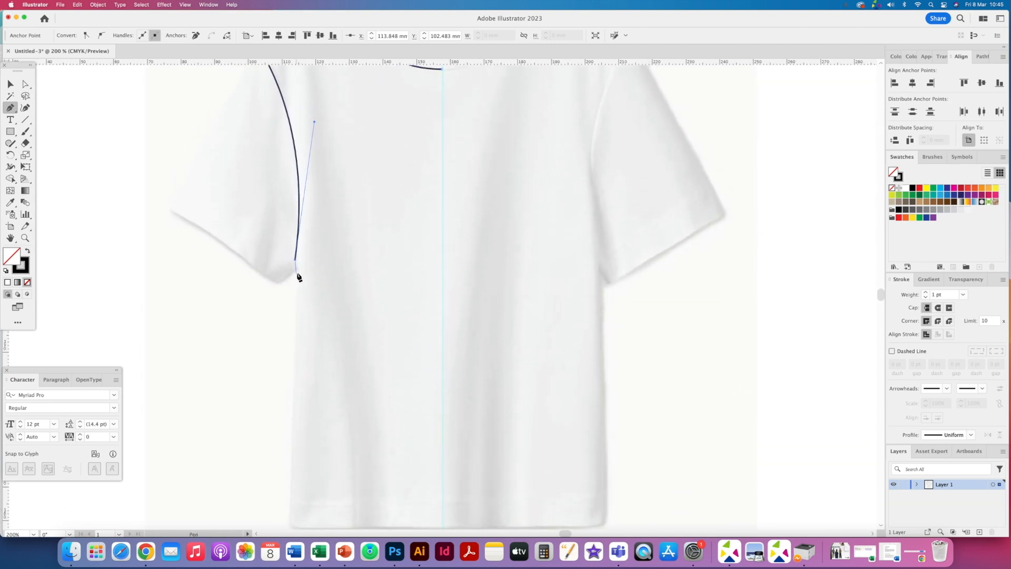
drag(296, 295, 293, 262)
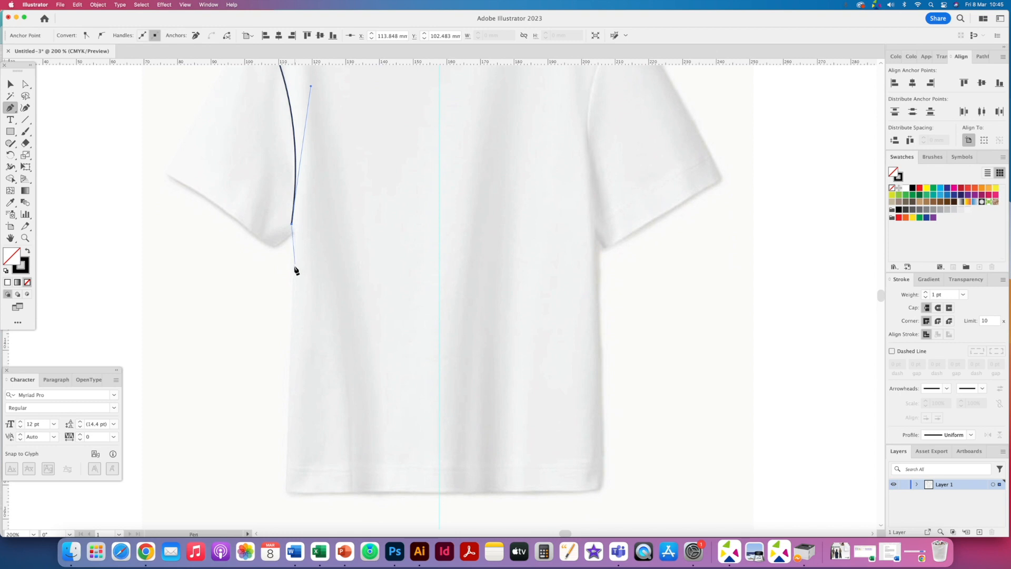
click(293, 266)
click(292, 290)
click(291, 321)
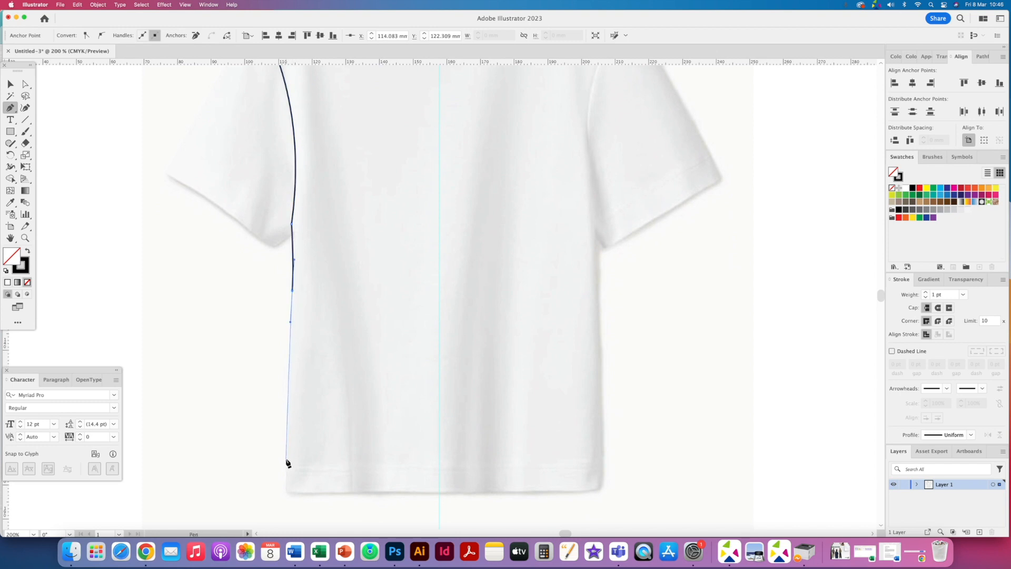
click(286, 483)
Step: Round the body's lower left corner and draw the hem line across to the centre guide
mouse_move(301, 219)
mouse_down()
mouse_move(293, 351)
mouse_move(289, 235)
mouse_up()
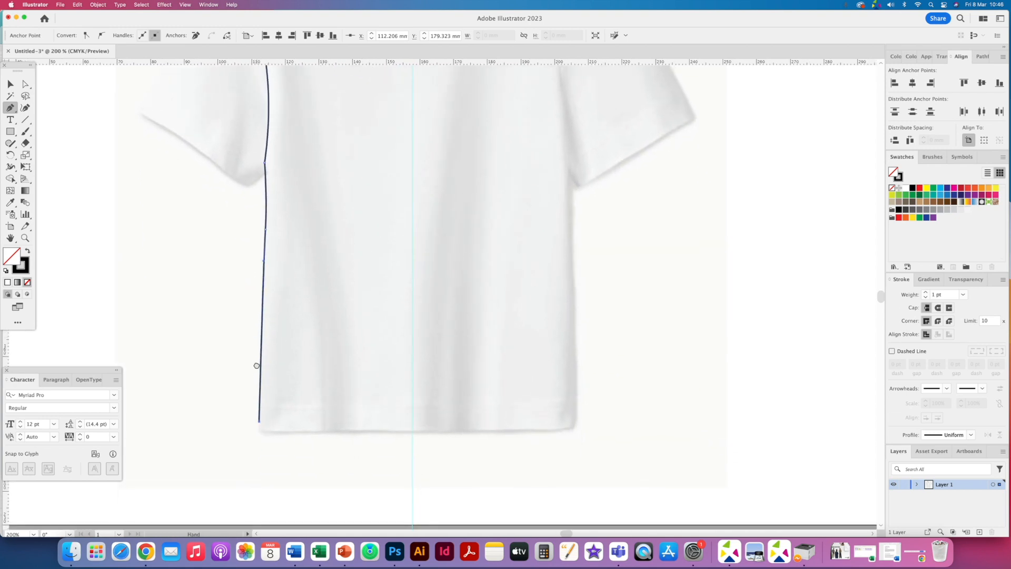
drag(256, 366, 257, 356)
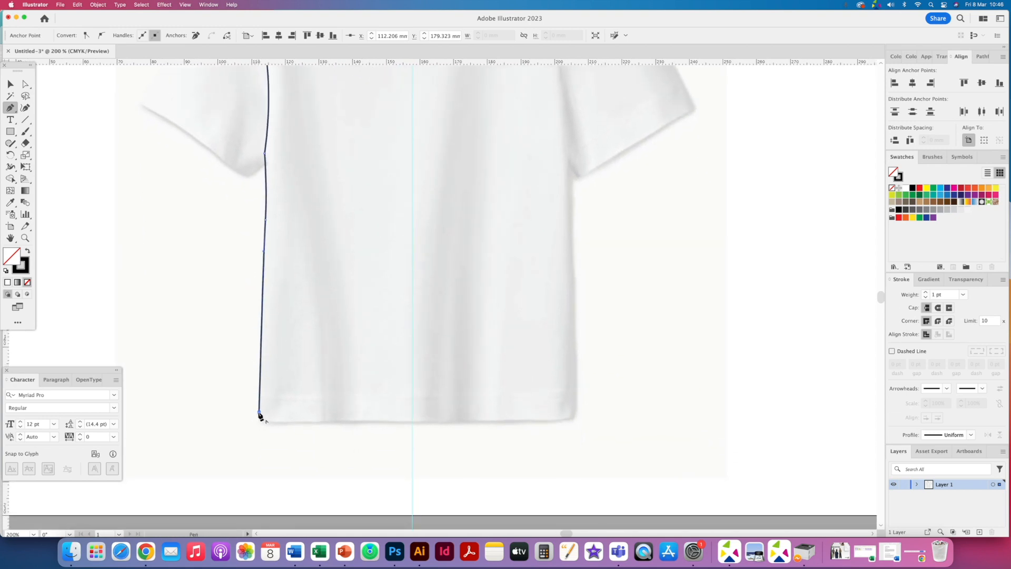
drag(263, 419, 271, 423)
drag(411, 426, 478, 426)
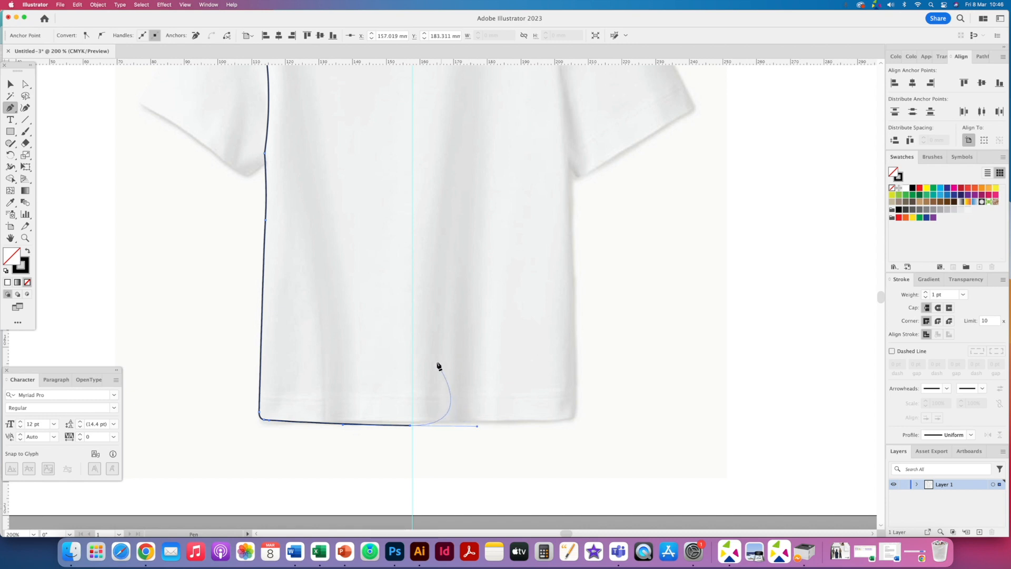
click(10, 97)
key(super+minus)
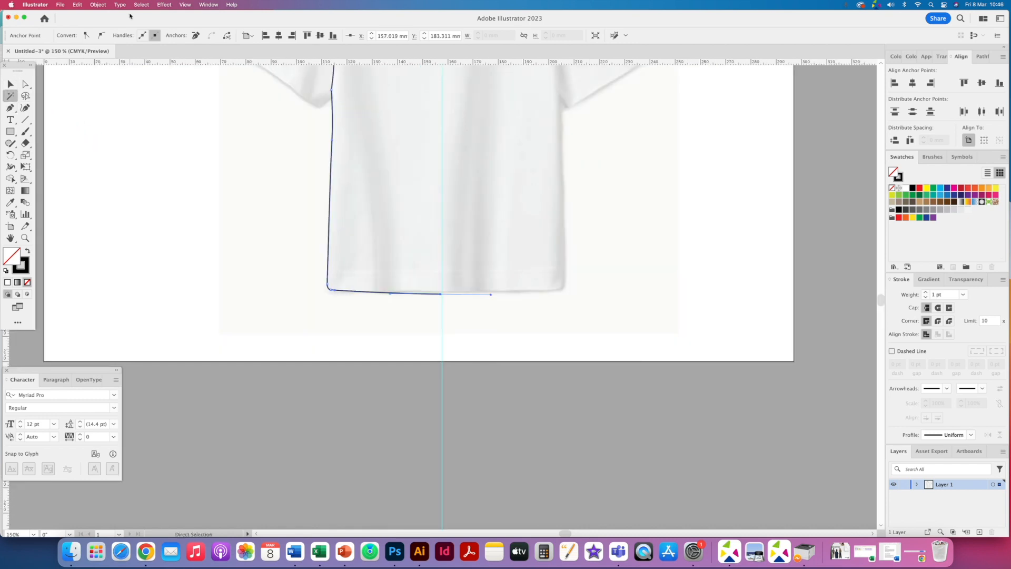
click(11, 85)
Step: Copy the armhole segment between the shoulder point and underarm and paste it in place as a separate path
scroll(210, 321, up, 8)
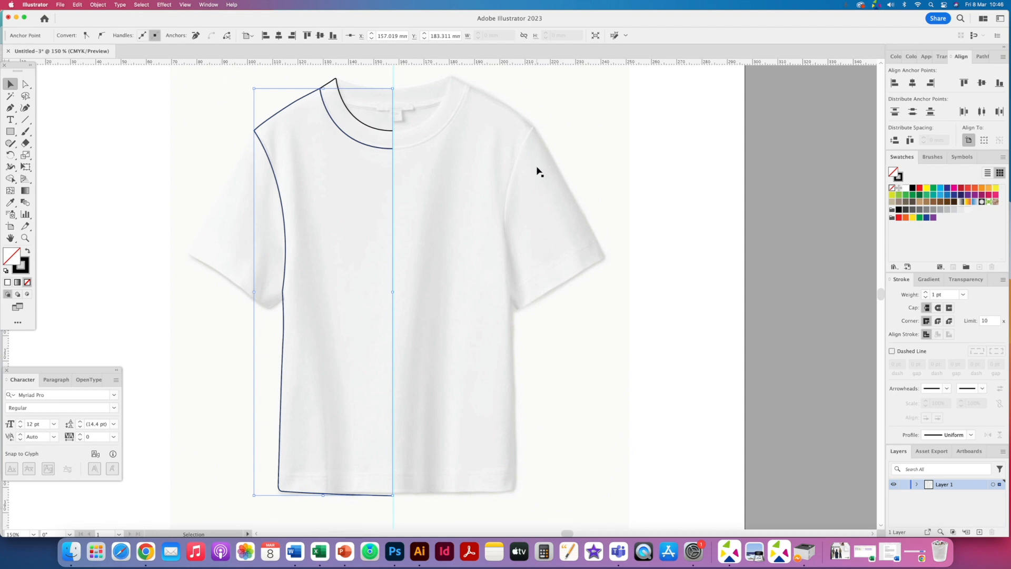
scroll(225, 280, up, 3)
scroll(226, 279, left, 3)
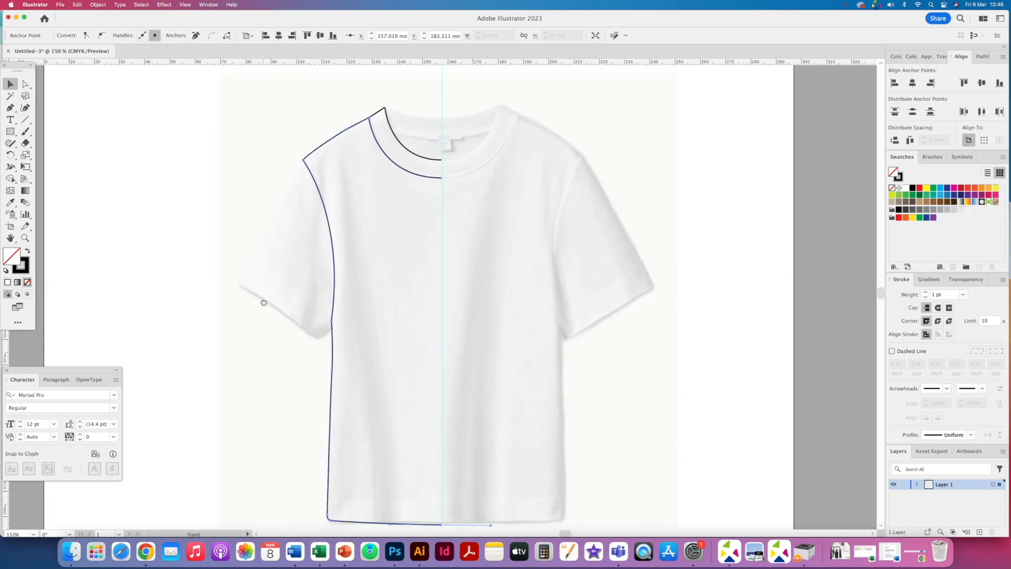
key(a)
click(178, 245)
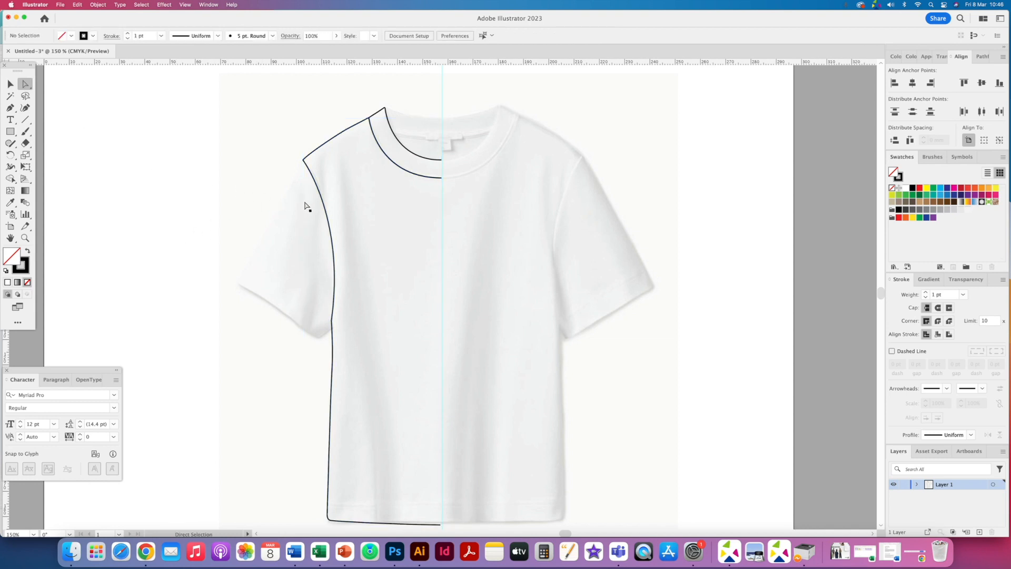
click(25, 84)
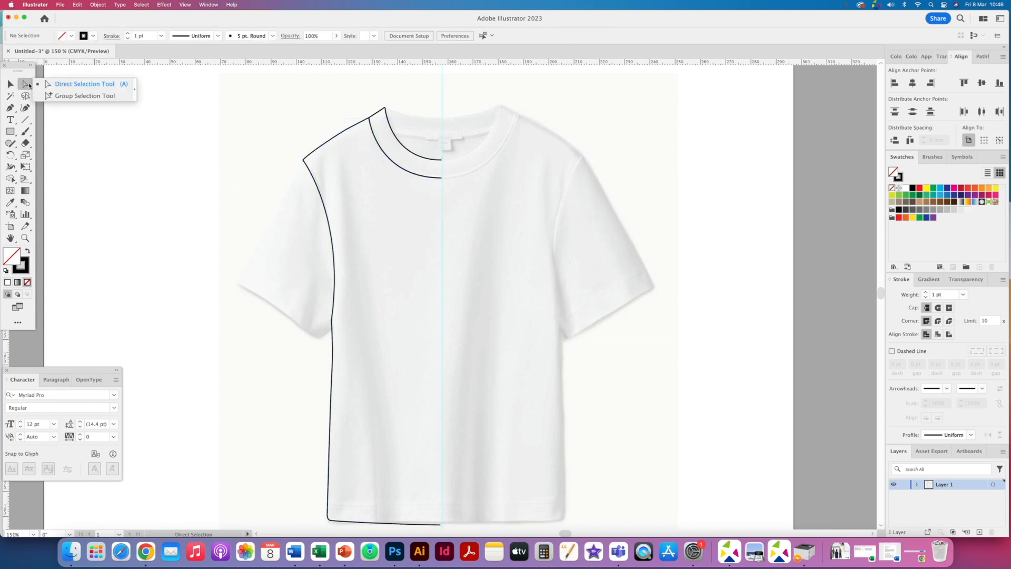
click(66, 84)
click(317, 190)
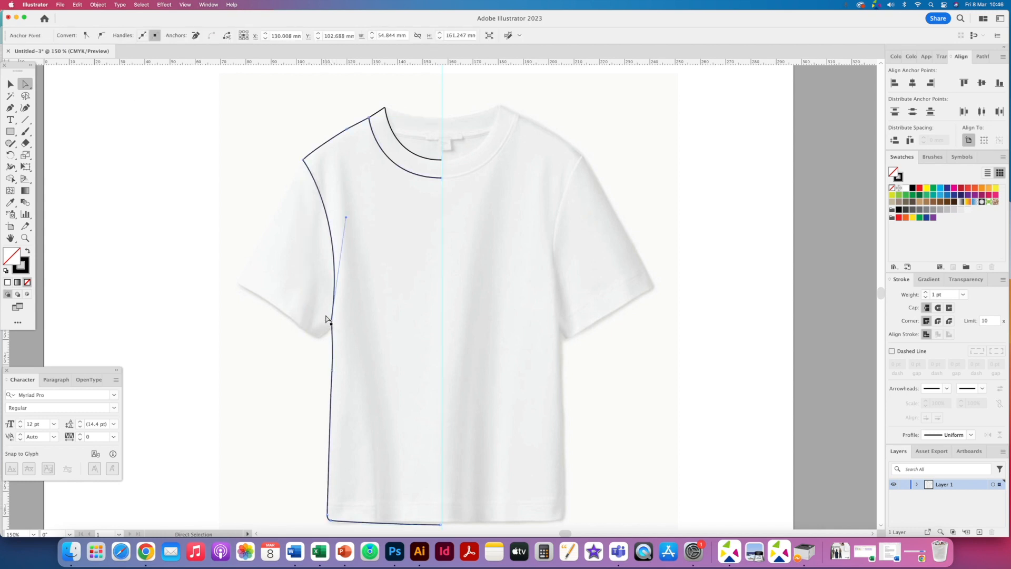
click(297, 343)
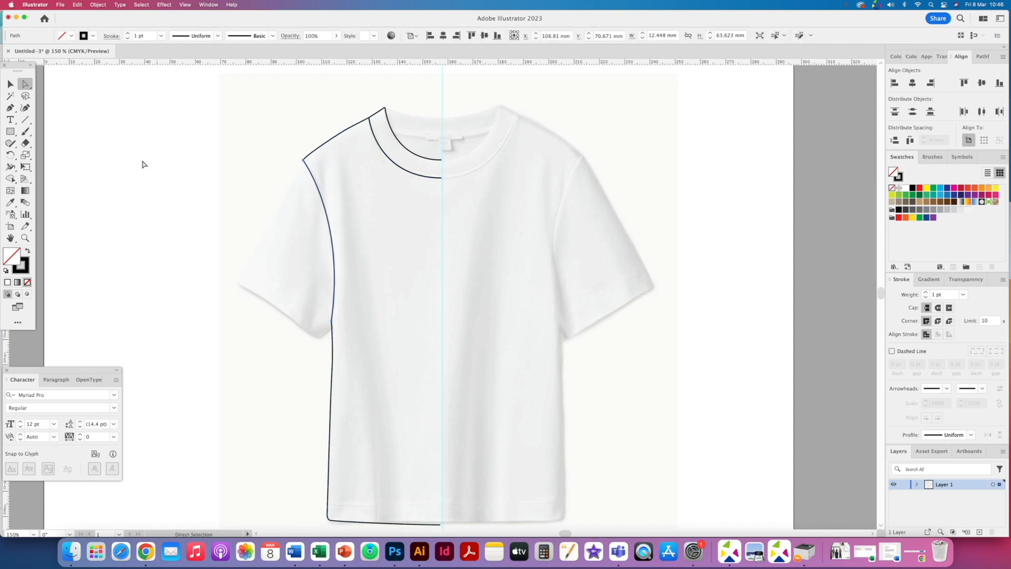
Step: Extend the copied armhole path from the shoulder point down the sleeve's outer edge and round the cuff corner
click(9, 108)
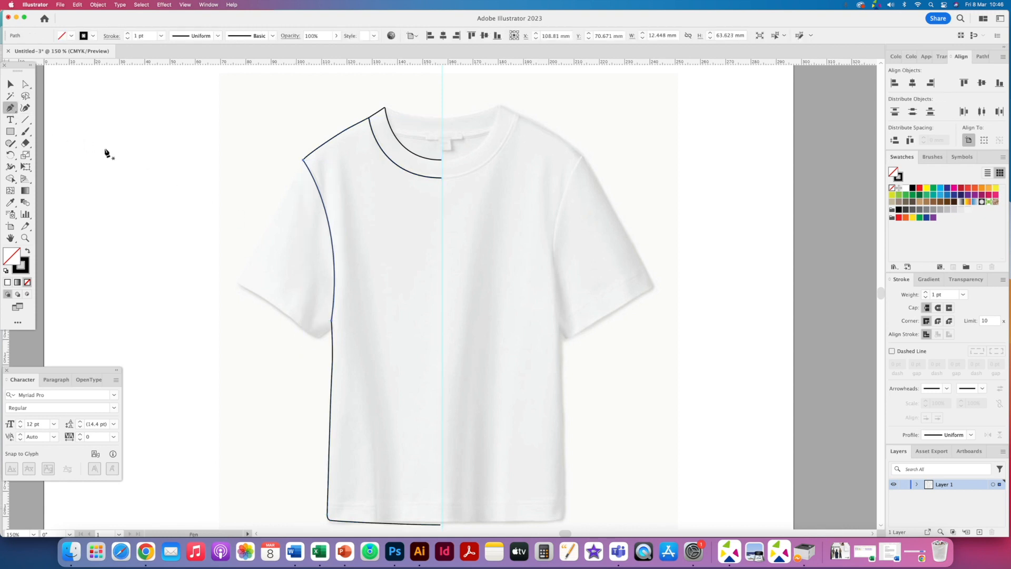
click(303, 161)
key(super+equal)
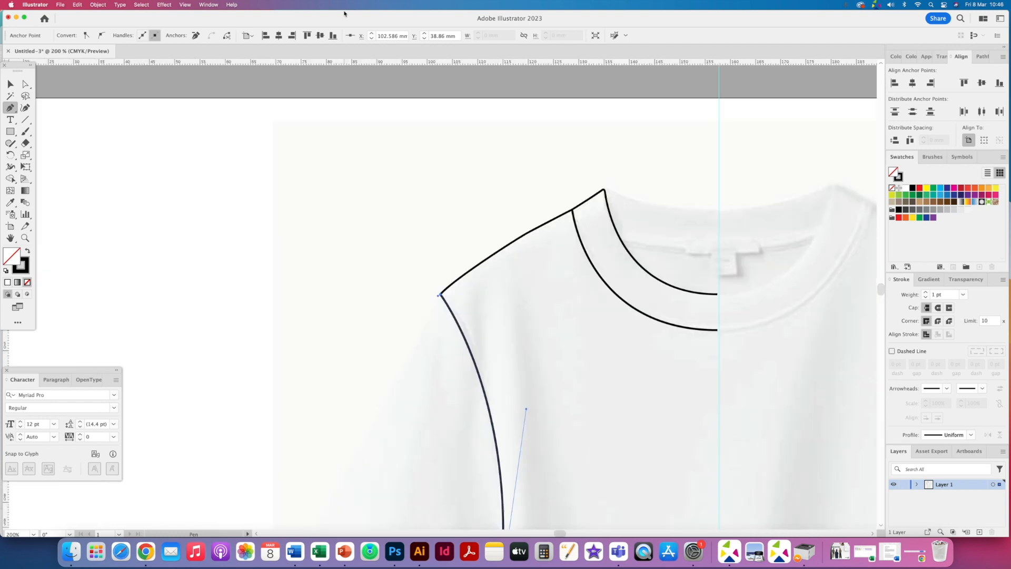
drag(421, 363, 374, 223)
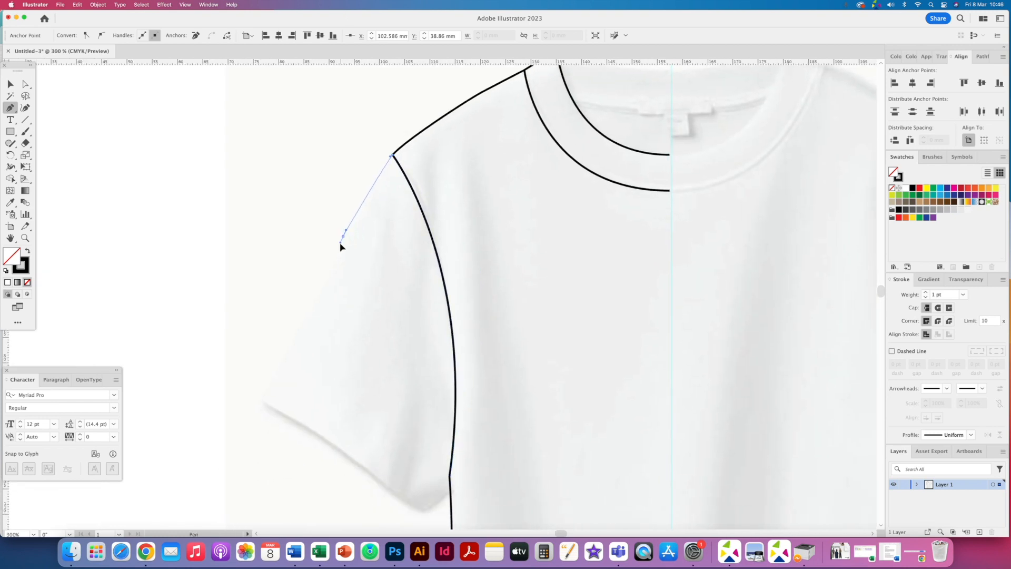
drag(329, 264, 323, 272)
drag(265, 394, 274, 407)
click(265, 394)
Step: Trace the sleeve hem, round its inner corner and close the sleeve path at the underarm point
drag(345, 406, 260, 263)
drag(329, 363, 360, 397)
click(329, 363)
drag(341, 364, 349, 359)
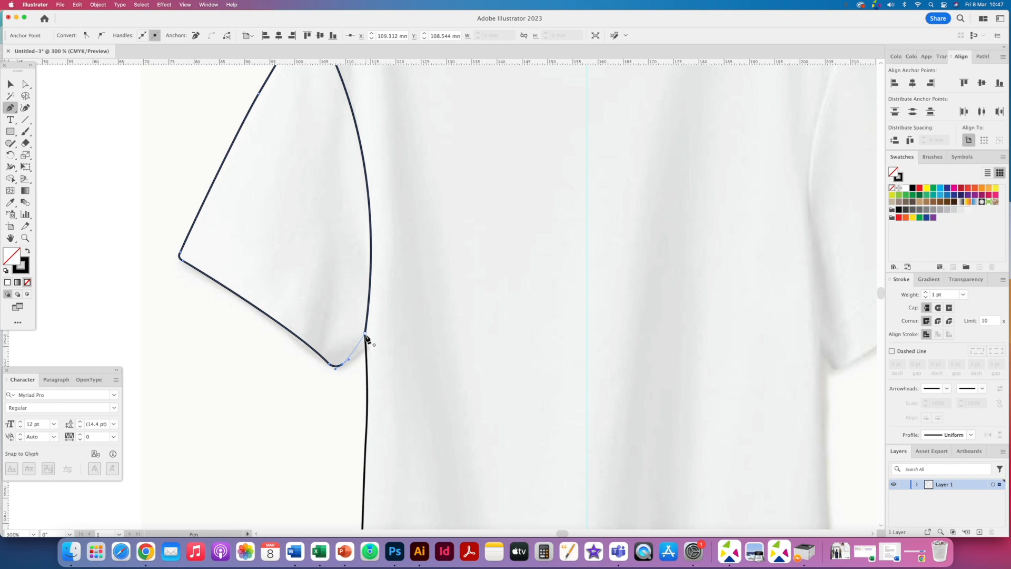
drag(366, 335, 394, 127)
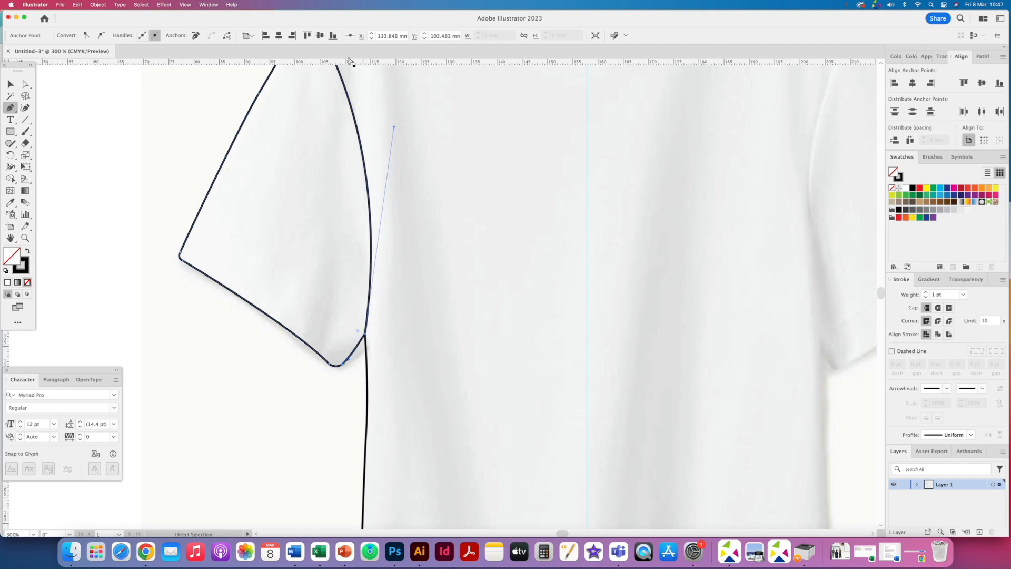
Step: Test the closed sleeve shape with a green fill and set the fill back to none
click(11, 85)
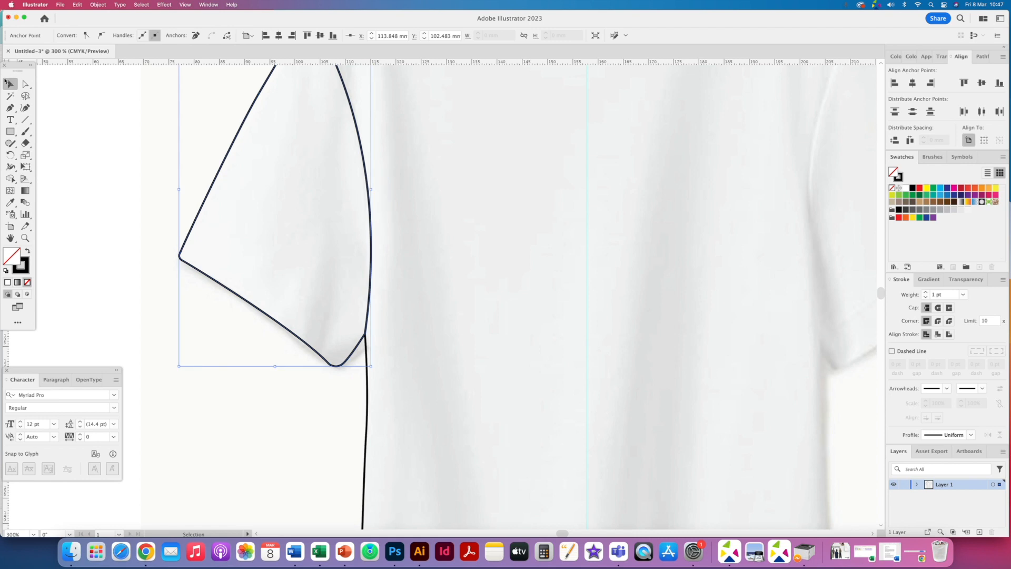
click(934, 188)
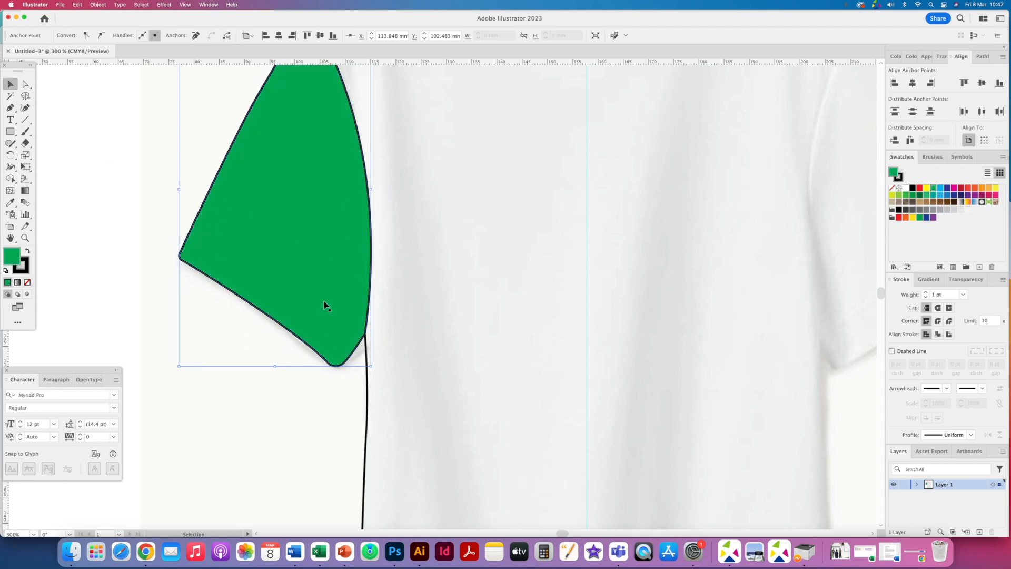
key(slash)
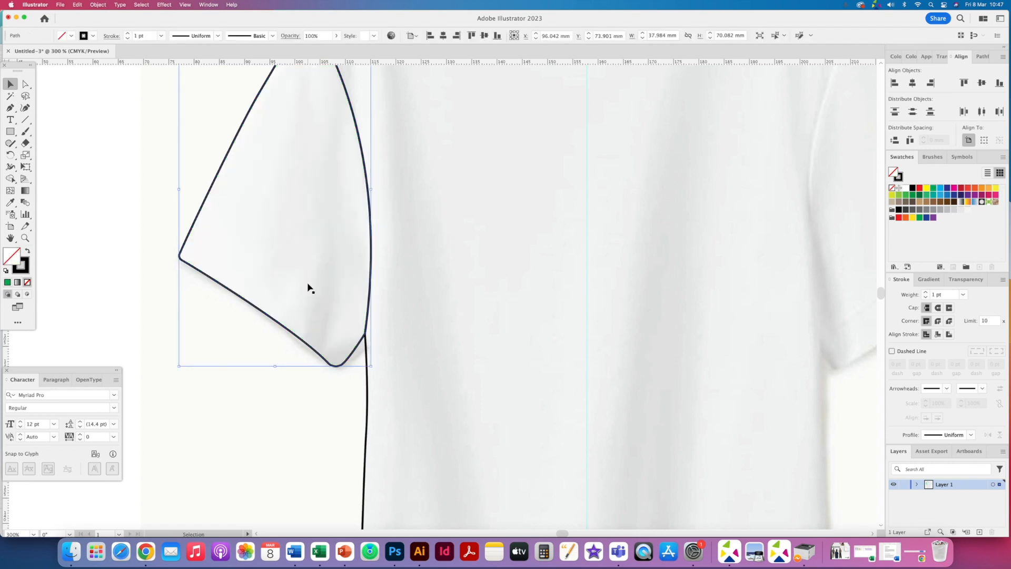
Step: Draw a stitch line just inside the neckband's outer curve, from the shoulder seam to the centre guide
key(super+minus)
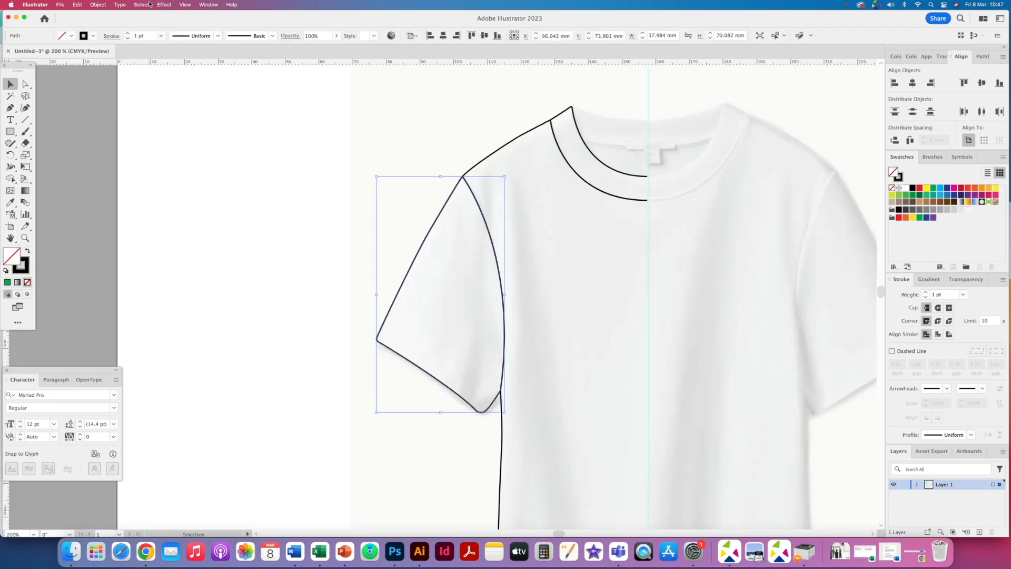
drag(492, 176, 282, 289)
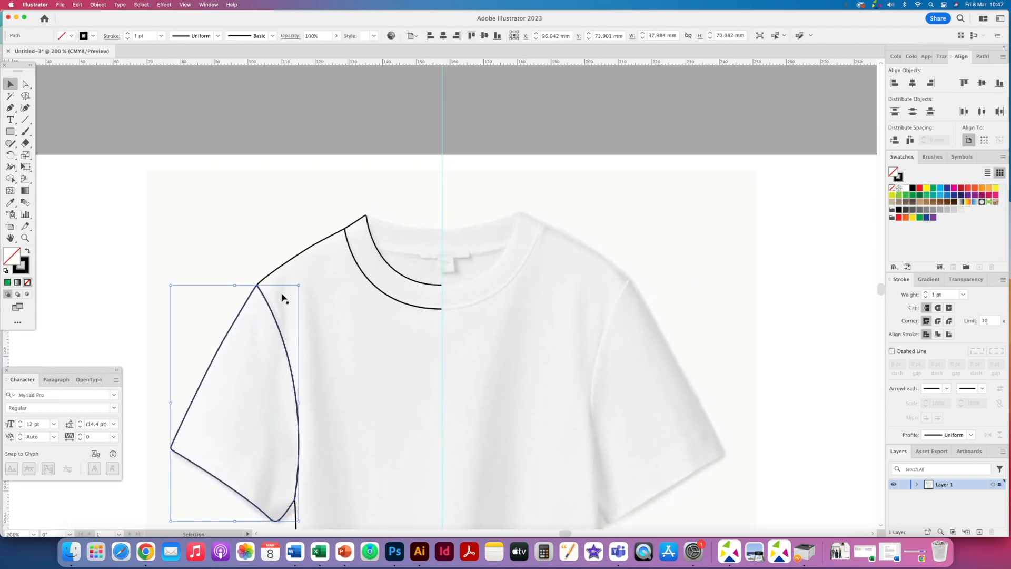
click(25, 238)
drag(350, 268, 437, 310)
click(9, 107)
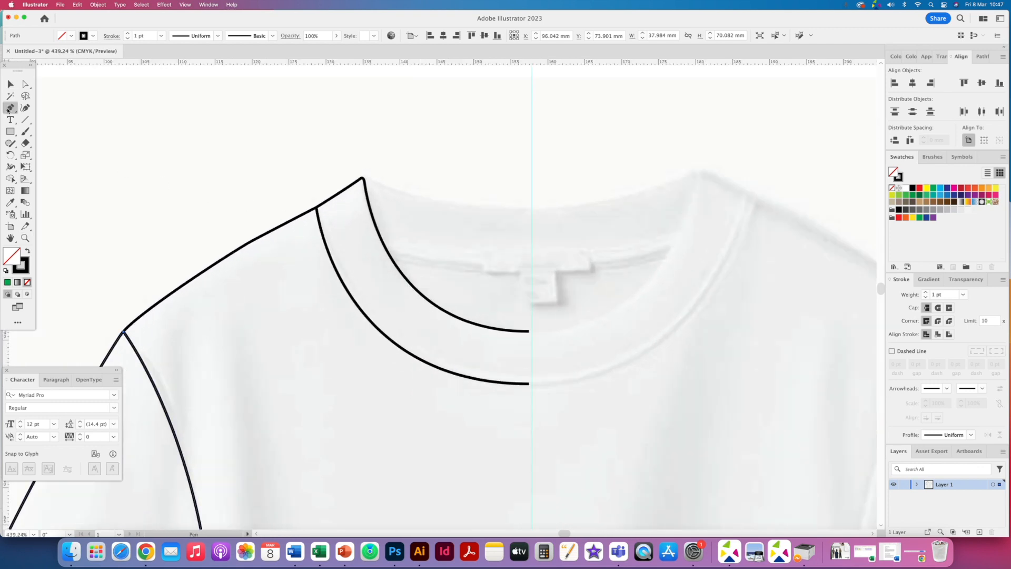
click(320, 206)
drag(528, 376, 711, 375)
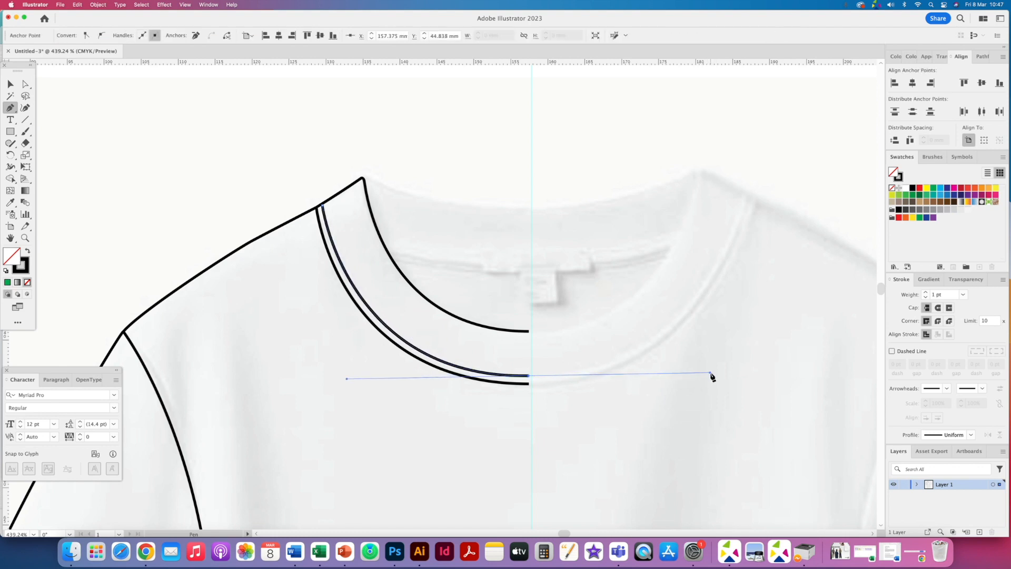
Step: Make the neckband stitch line dashed, with a 3 pt dash and a 2 pt gap
click(892, 351)
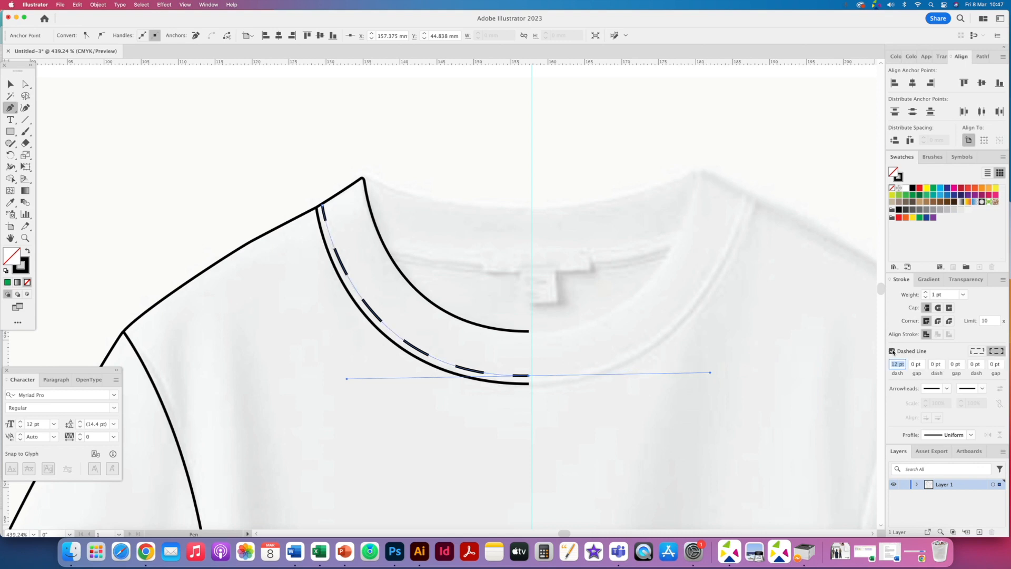
text(3)
click(913, 363)
text(2)
key(Return)
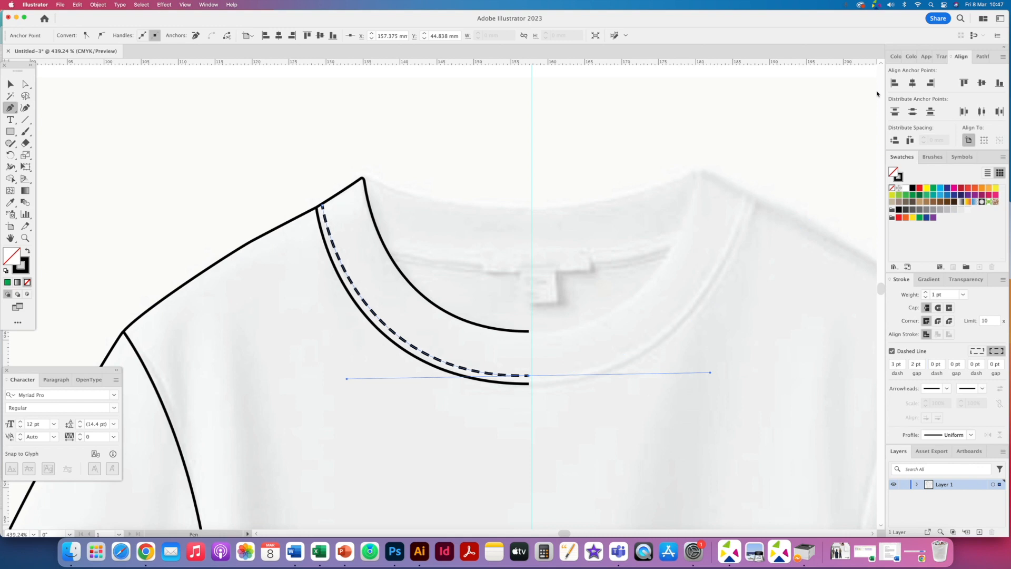
Step: Give the neckband stitch line round caps and corners, a 0.5 pt weight and a 3 pt dash gap
click(938, 321)
click(938, 308)
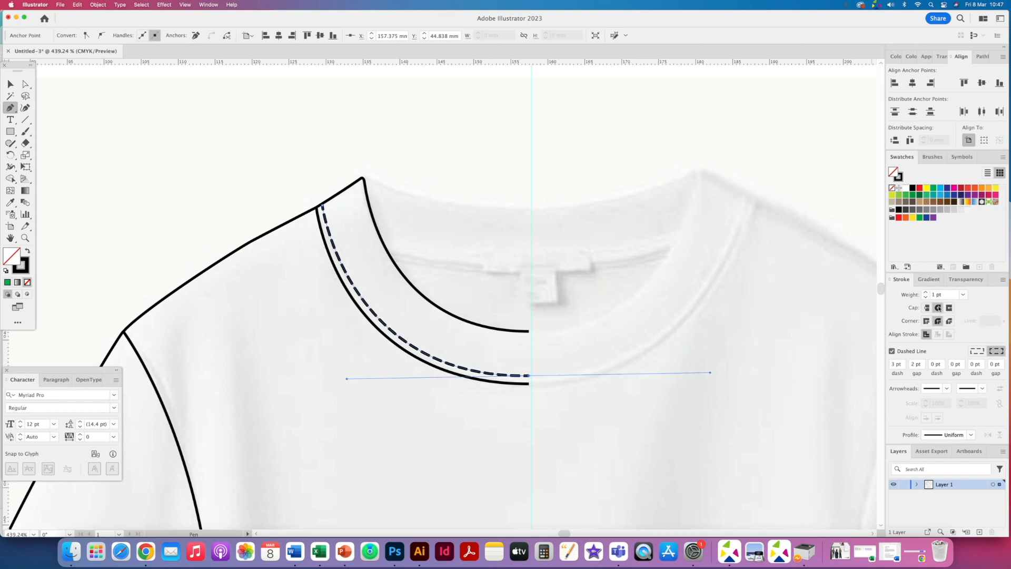
click(963, 295)
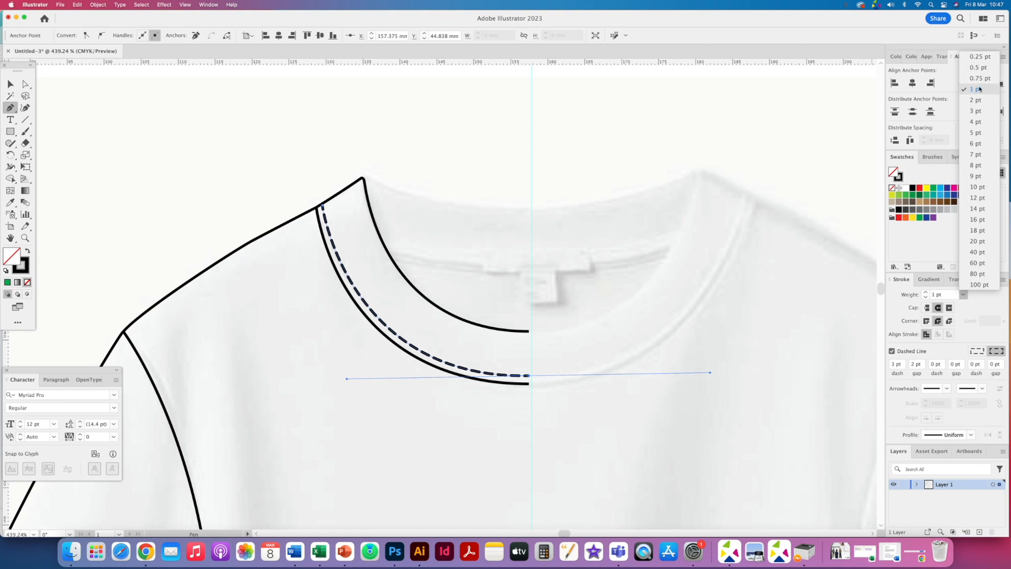
click(981, 68)
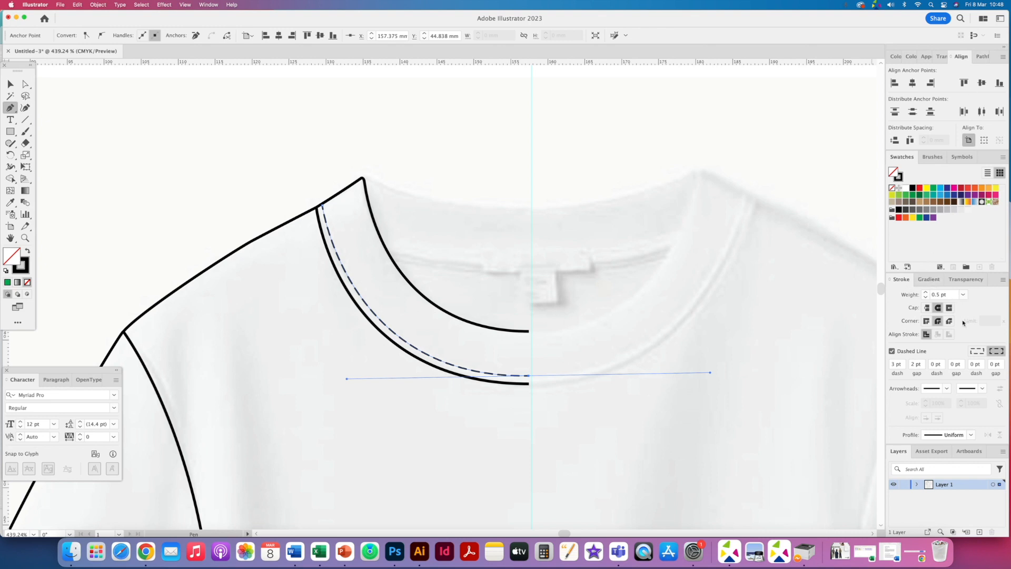
click(918, 362)
key(Return)
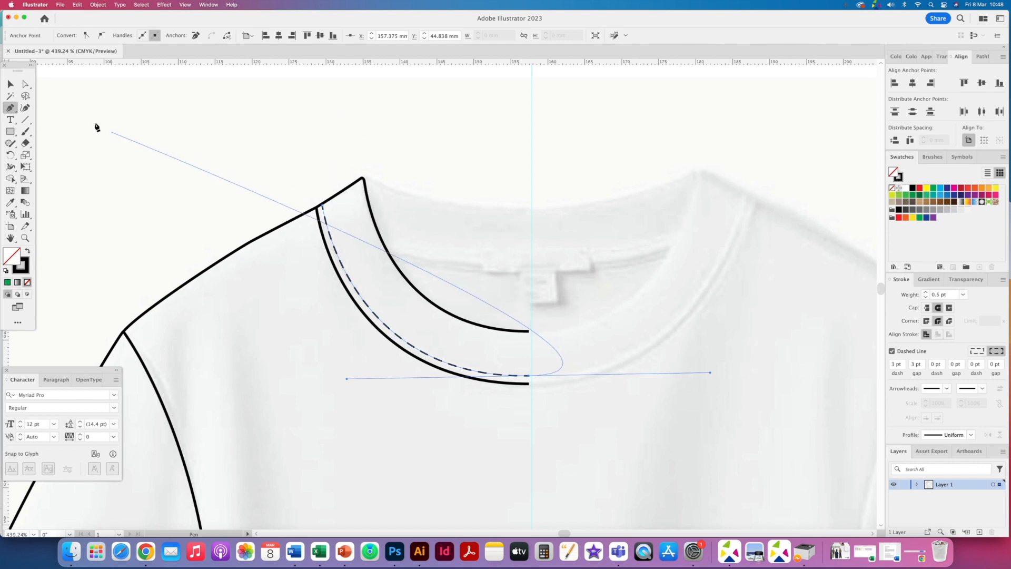
Step: Draw a dashed stitch line with the Pen tool across the sleeve just above its hem, from the outer edge to the underarm edge
click(10, 84)
key(space)
drag(266, 348, 372, 154)
drag(253, 474, 316, 300)
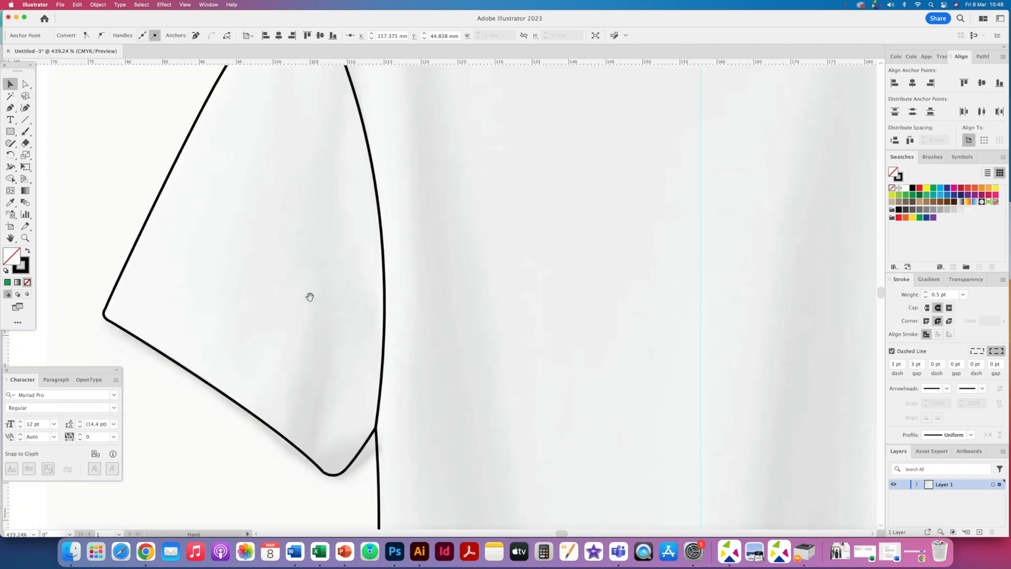
click(10, 107)
click(118, 283)
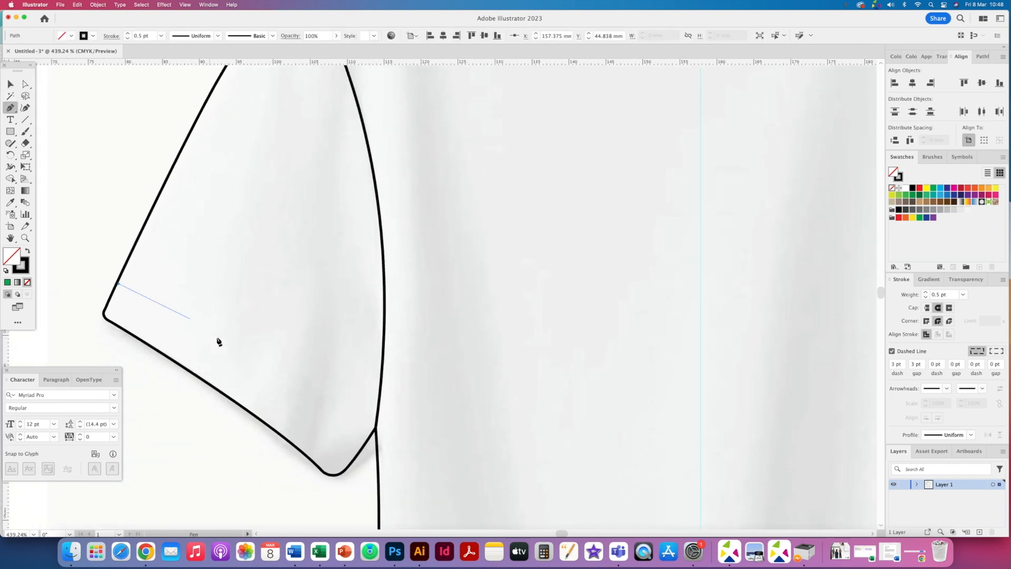
drag(357, 455, 428, 523)
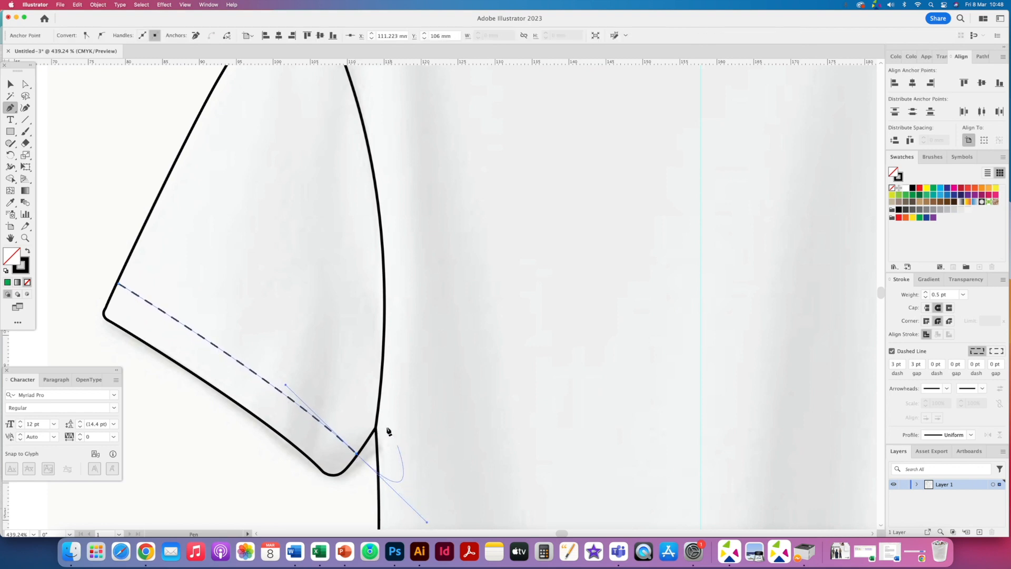
click(10, 85)
Step: Sample the sleeve outline's solid stroke onto the hem stitch line with the Eyedropper, and restore its dashes from the neckband stitch
scroll(60, 181, up, 5)
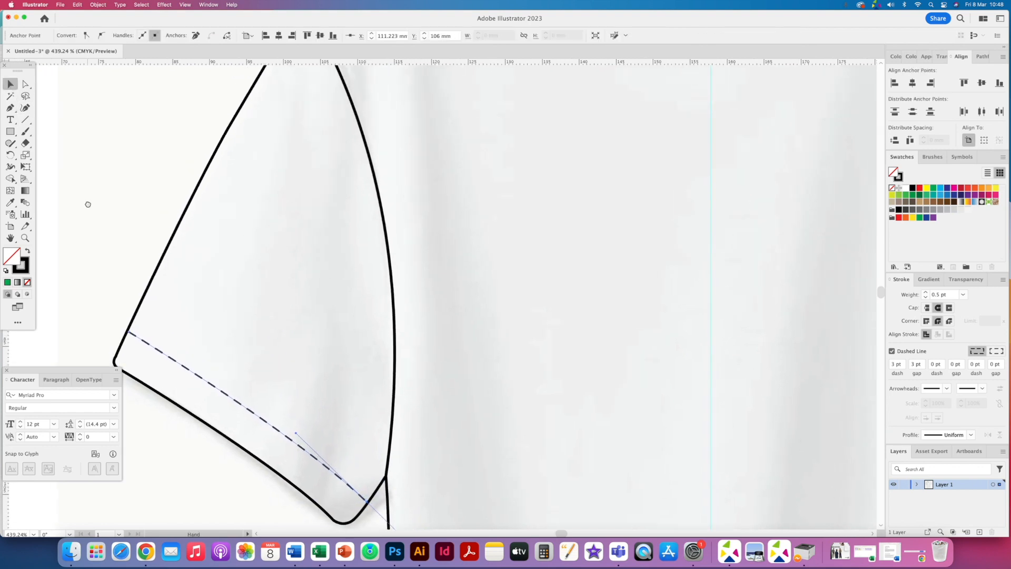
click(9, 203)
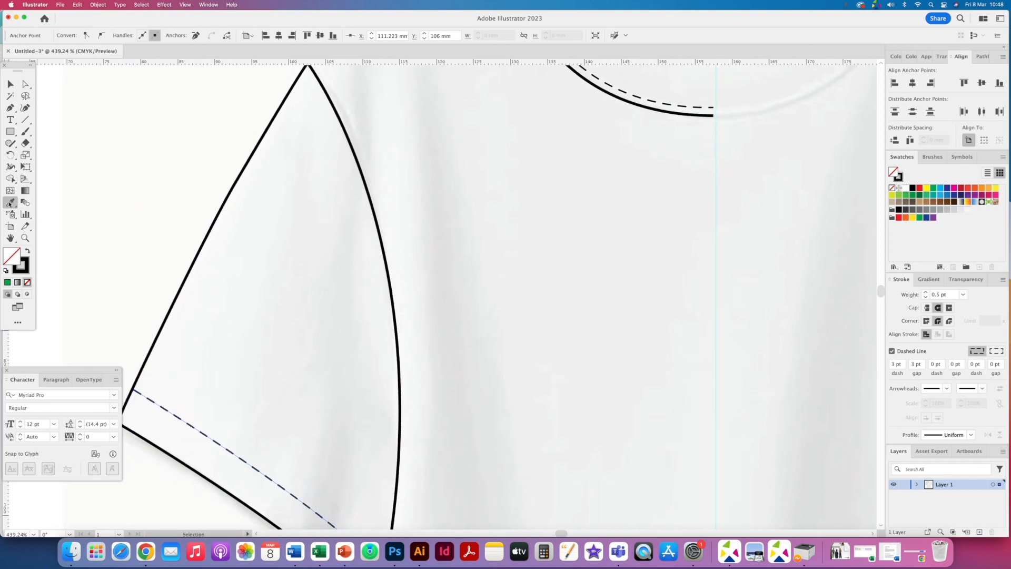
click(10, 203)
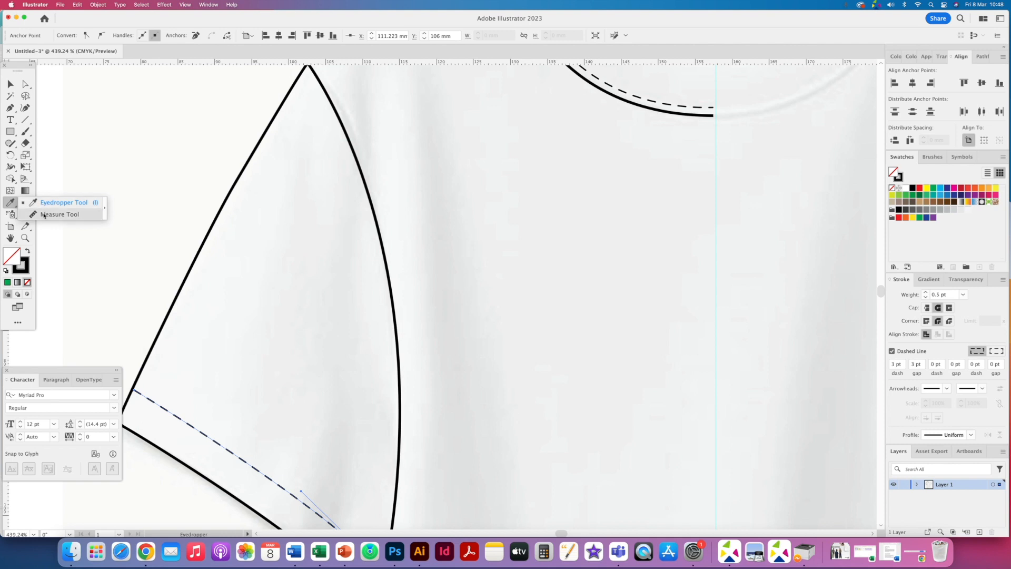
click(45, 204)
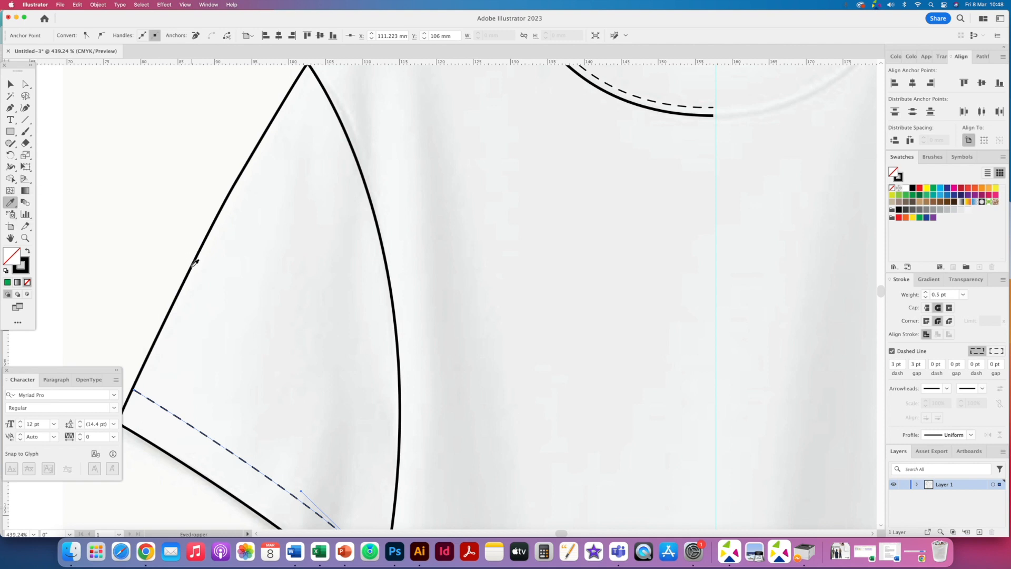
click(195, 260)
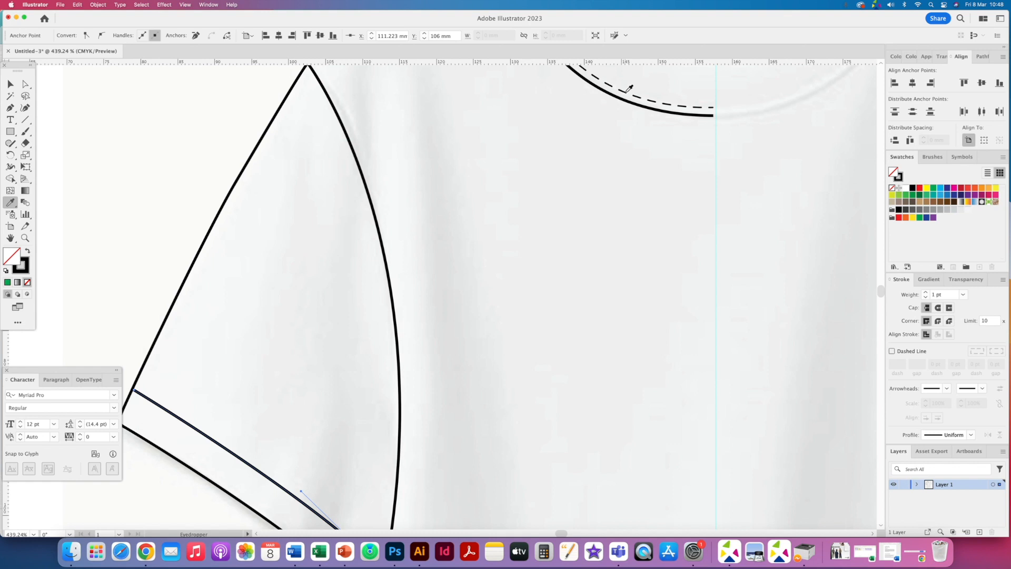
click(625, 90)
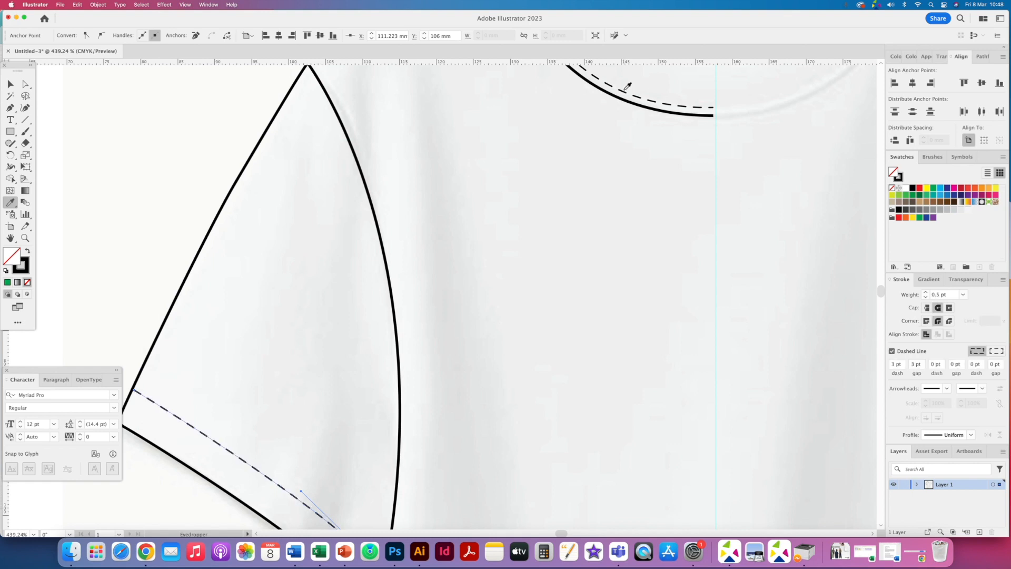
Step: Duplicate the sleeve hem stitch line and place the copy just above it as a parallel second row
click(11, 85)
scroll(219, 217, down, 5)
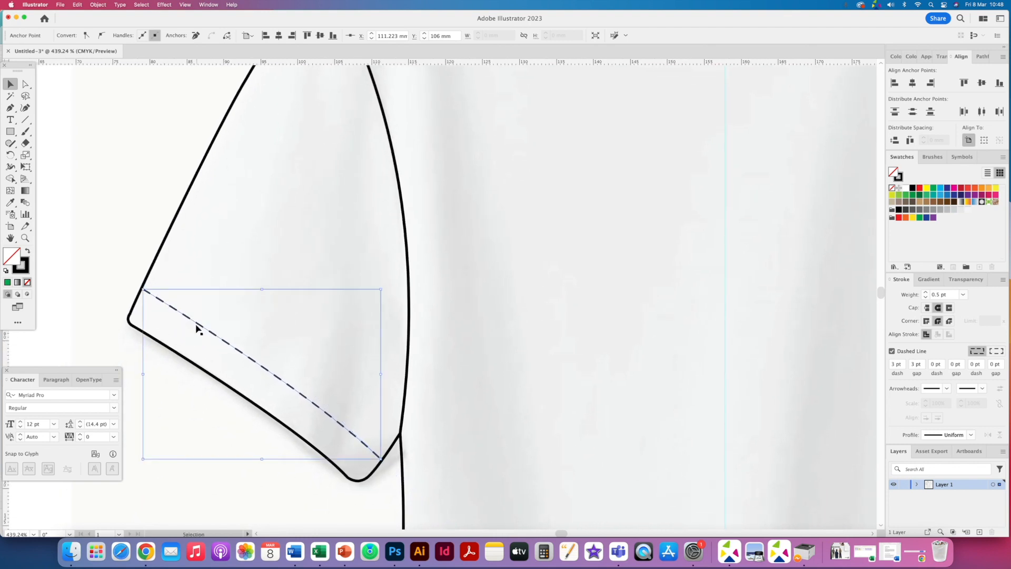
key(super)
key(super+v)
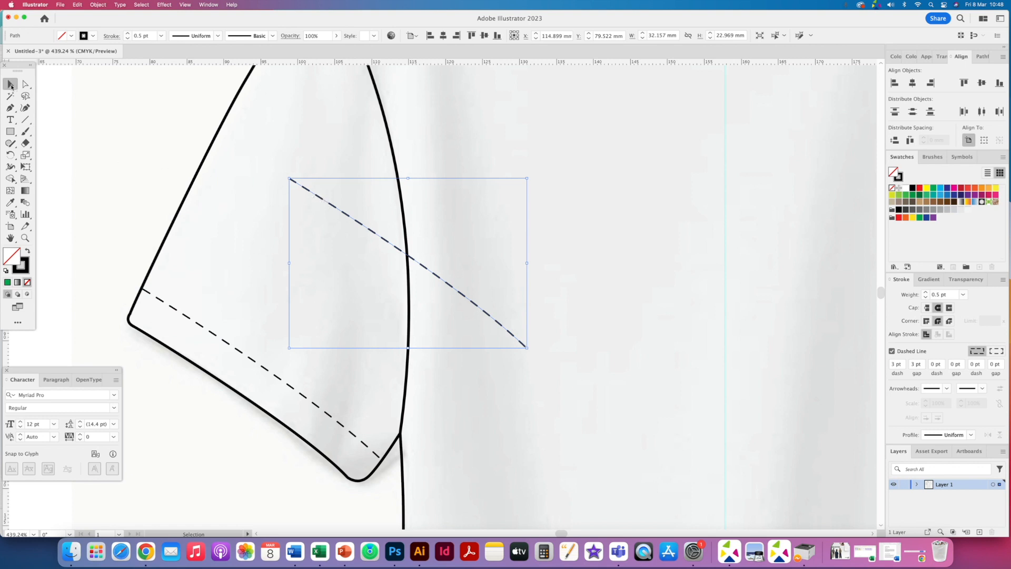
drag(315, 194, 178, 300)
key(super+minus)
key(super+minus)
key(super+minus)
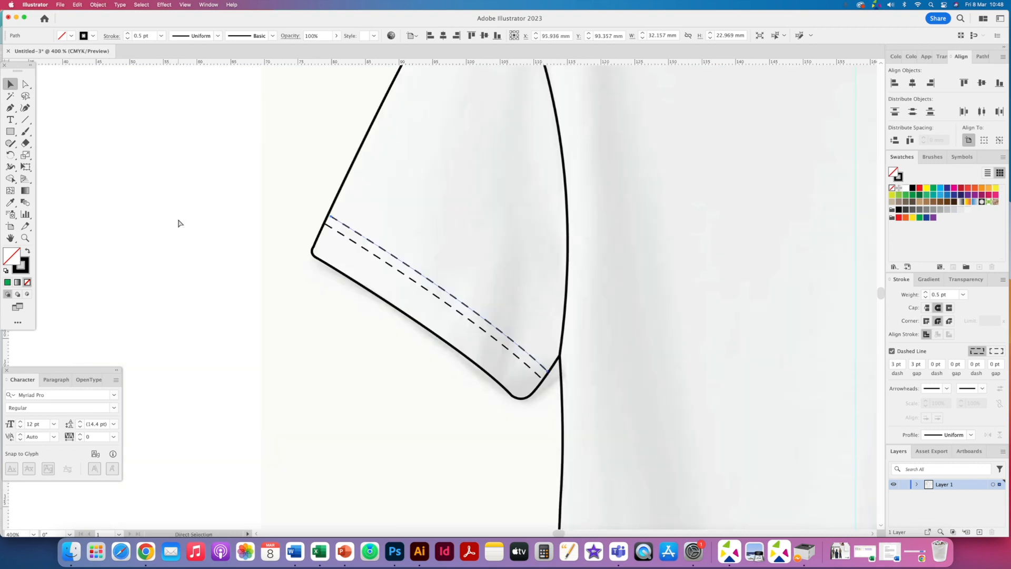
Step: Copy only the neckband's short shoulder segment and paste it in place as a separate path
drag(499, 141, 462, 311)
click(24, 237)
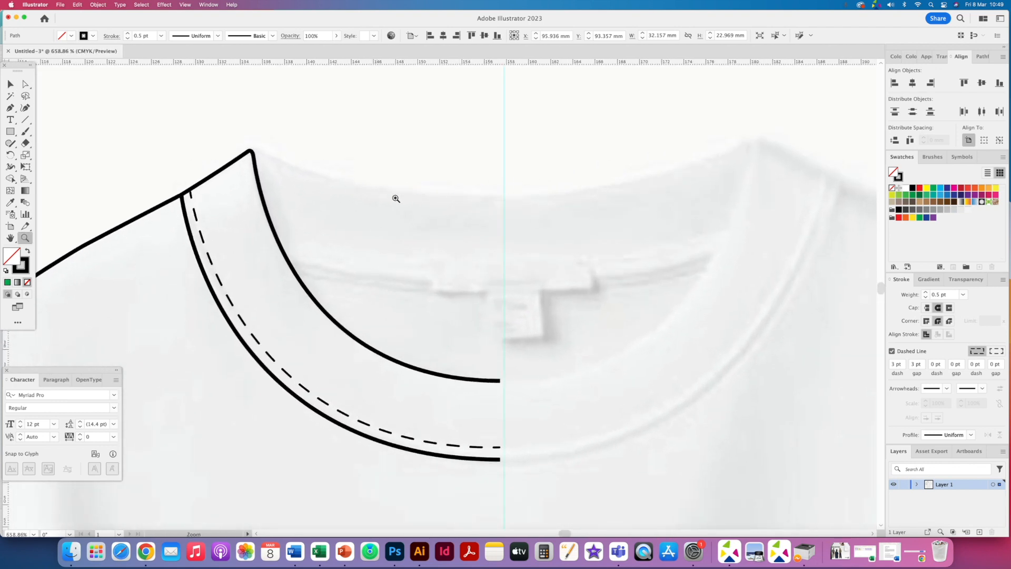
key(a)
click(233, 164)
click(23, 85)
key(super)
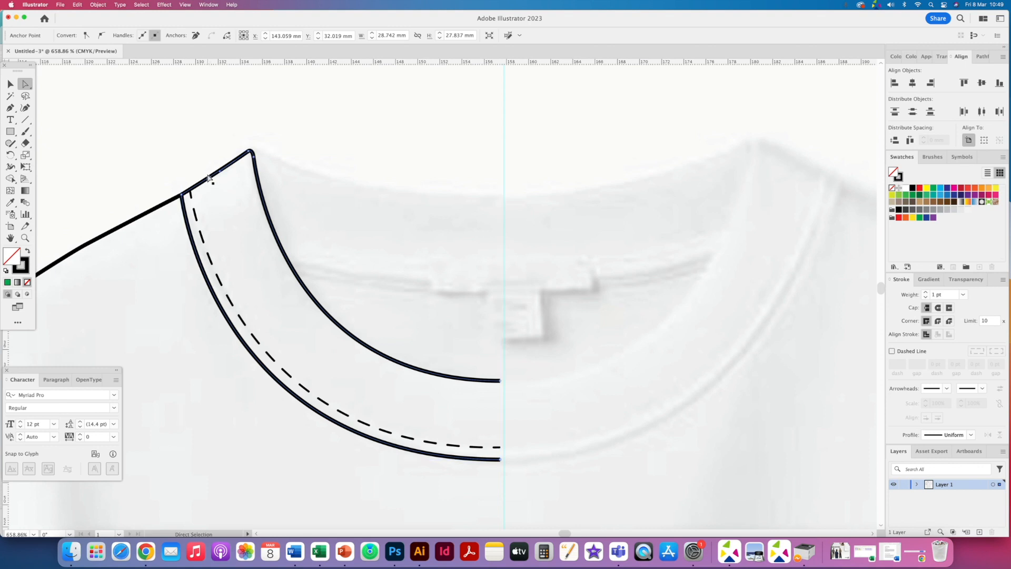
click(210, 177)
Step: Extend the copied shoulder segment from the neck point with a curve along the back neckline to the centre guide
click(10, 108)
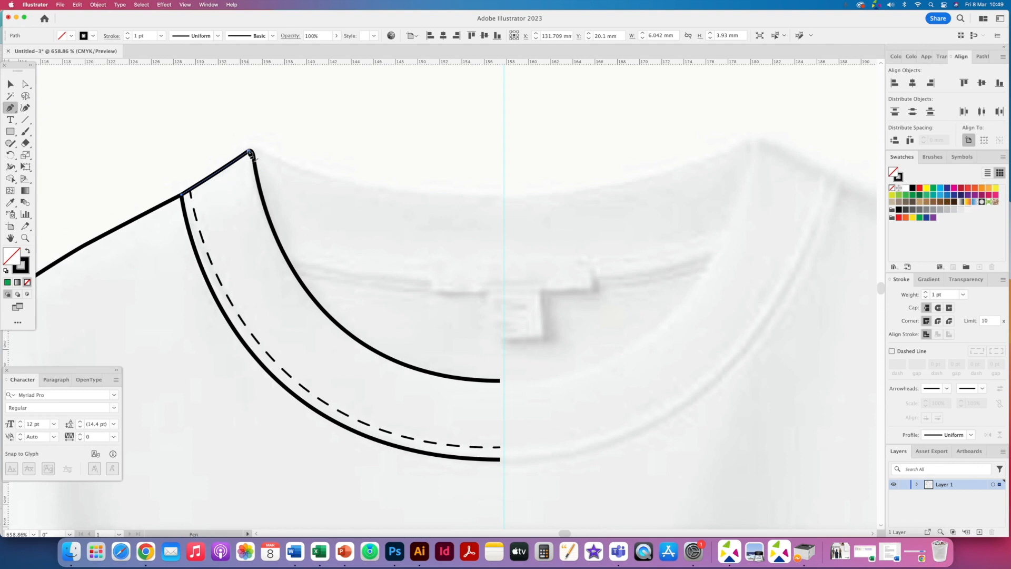
click(251, 153)
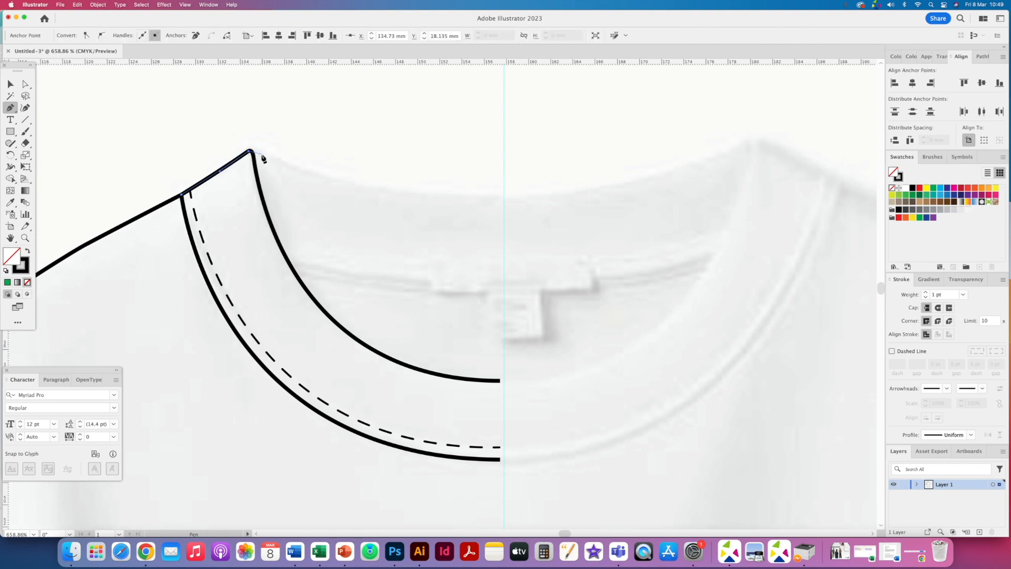
drag(501, 196, 628, 193)
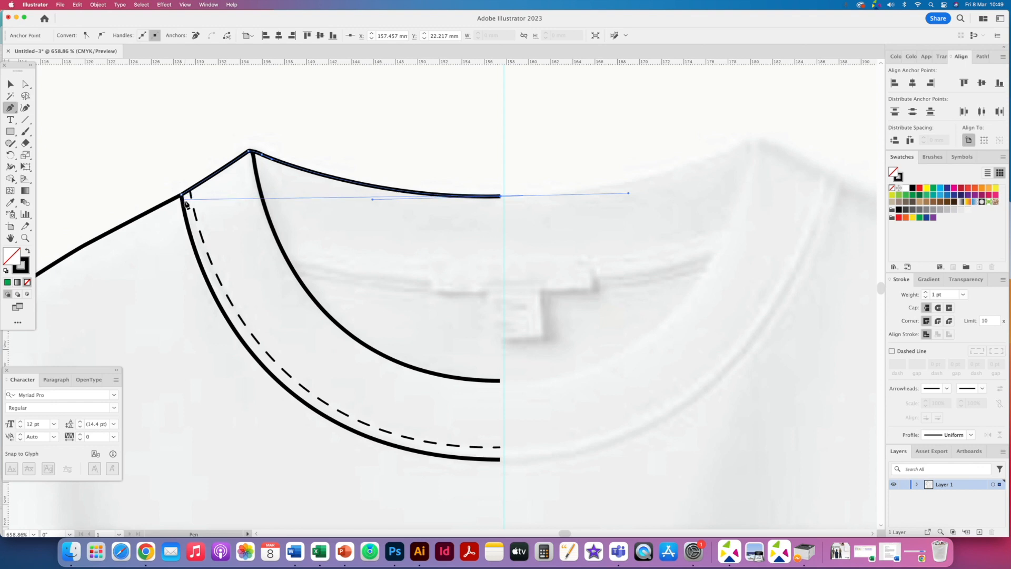
click(11, 84)
Step: Continue the path from its outer shoulder end with a curve along the back neckband's lower edge to the centre guide
click(11, 107)
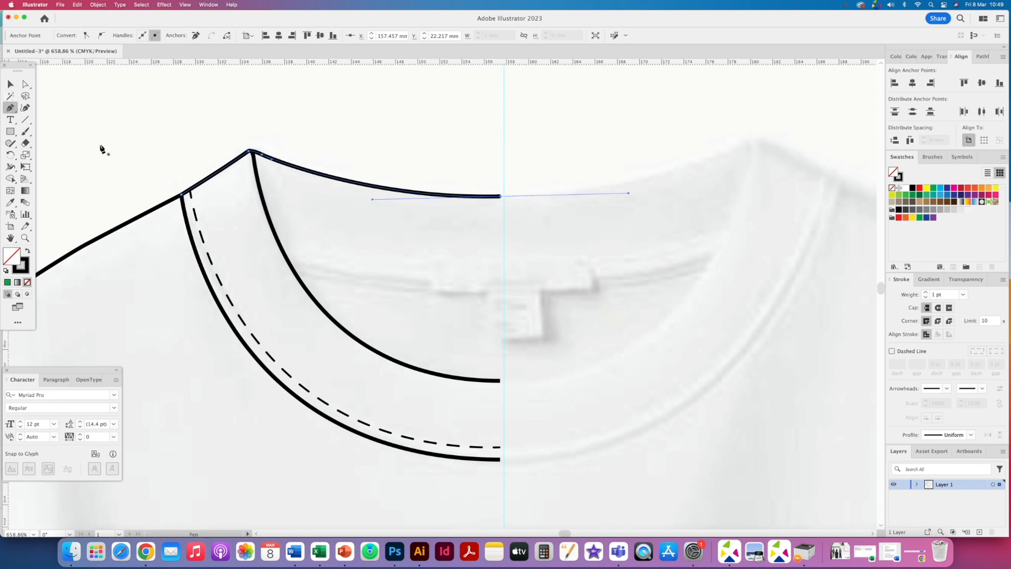
click(182, 195)
click(182, 196)
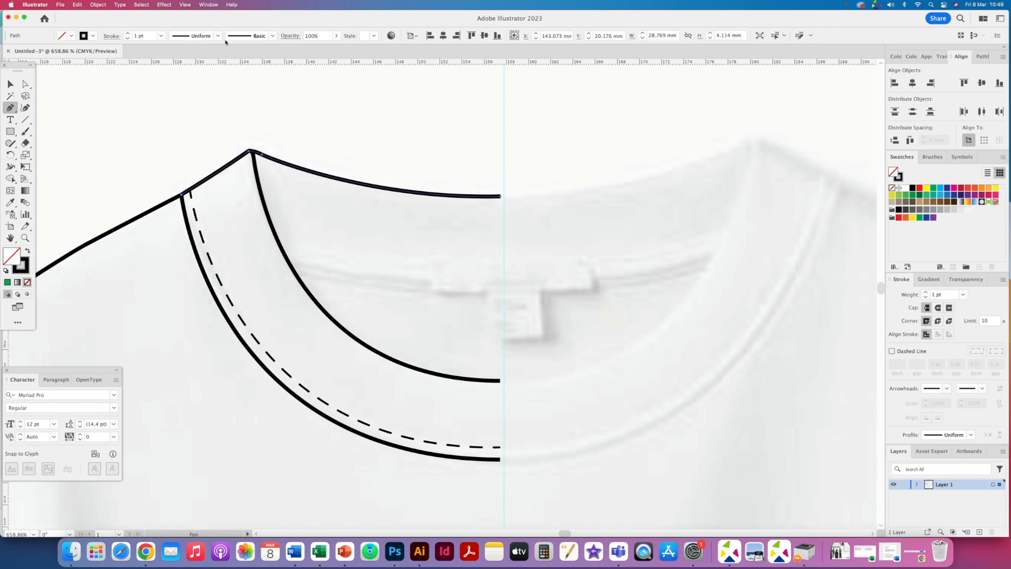
click(181, 196)
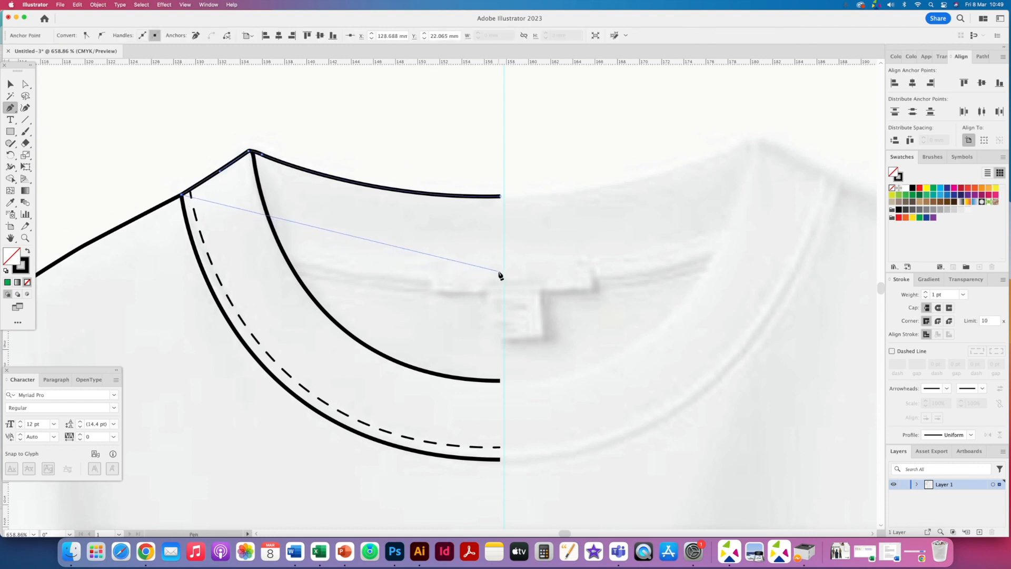
drag(500, 275, 718, 275)
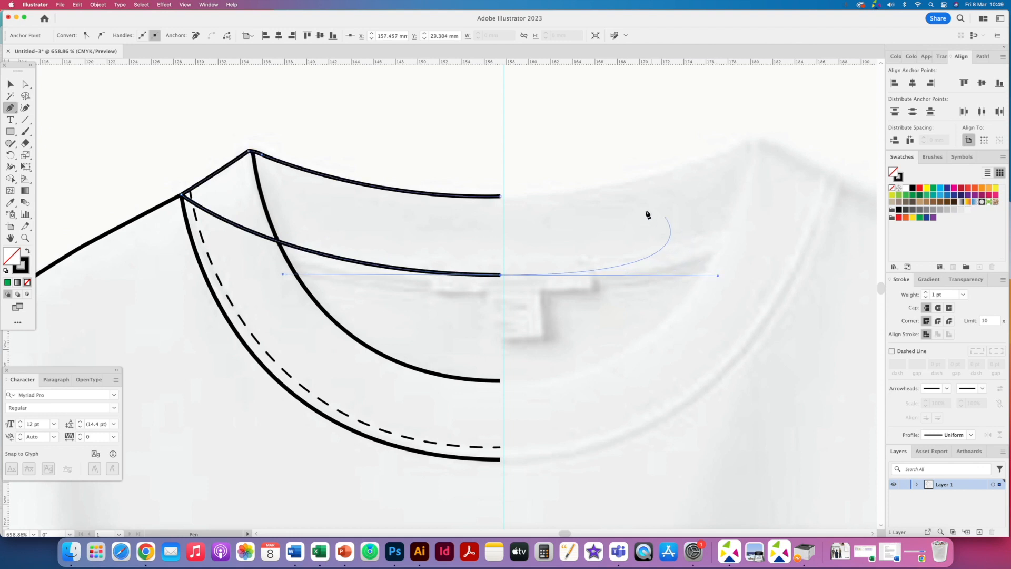
Step: Duplicate the back neckband's lower curve and place the copy slightly below it as the neck tape's lower edge
click(25, 83)
click(343, 119)
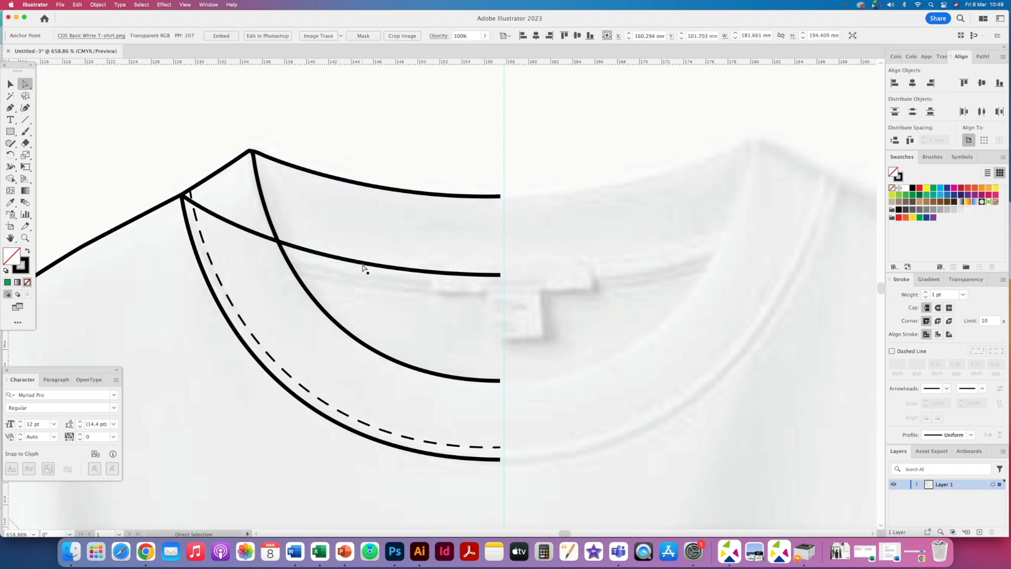
click(430, 274)
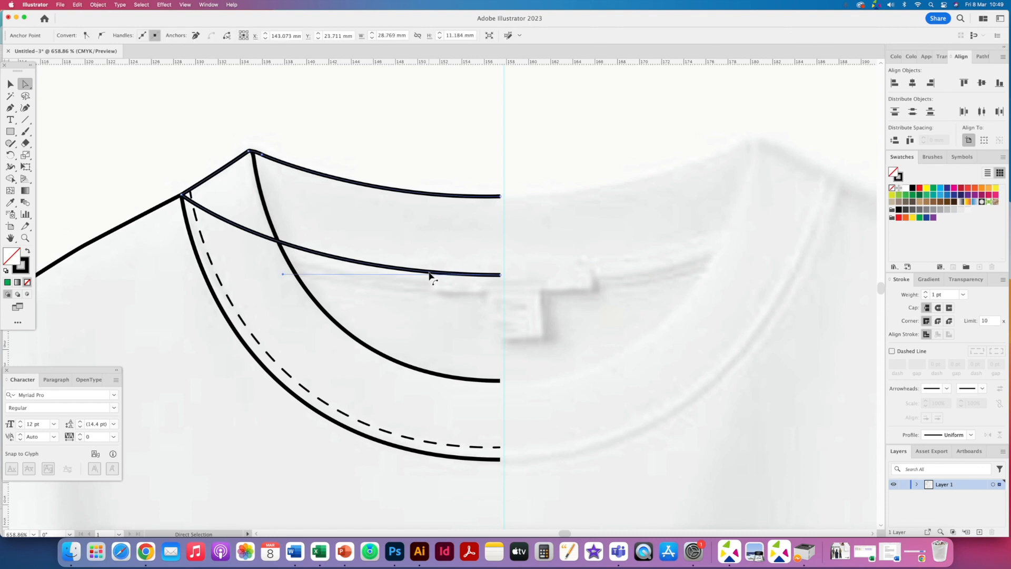
key(super)
super+click(340, 262)
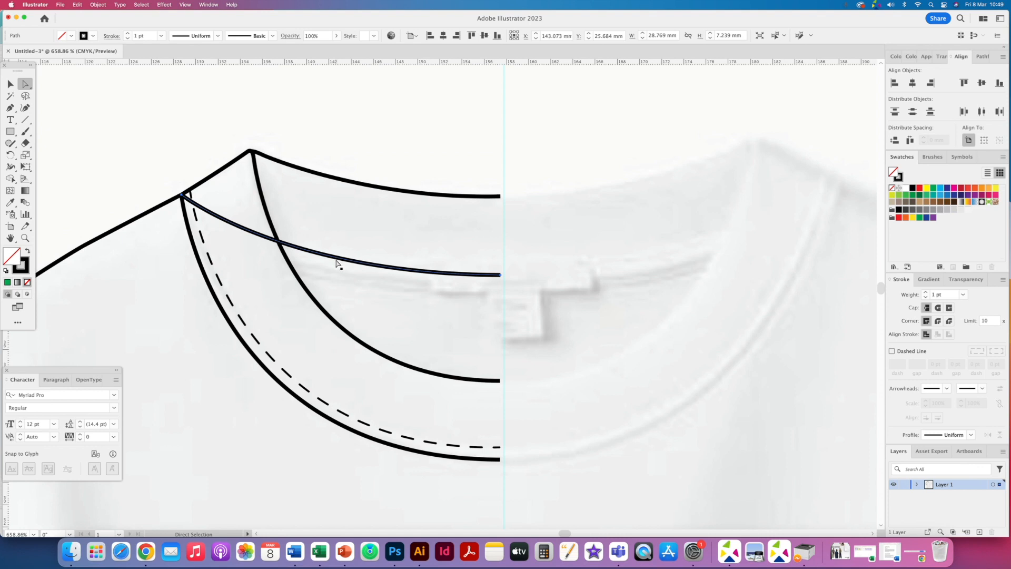
key(super)
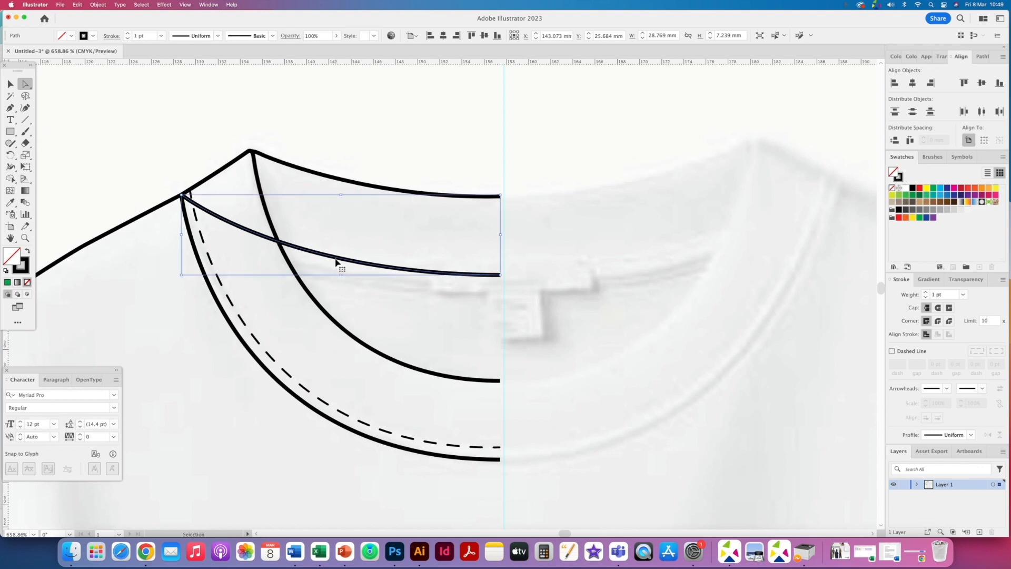
key(v)
drag(214, 217, 210, 239)
click(217, 218)
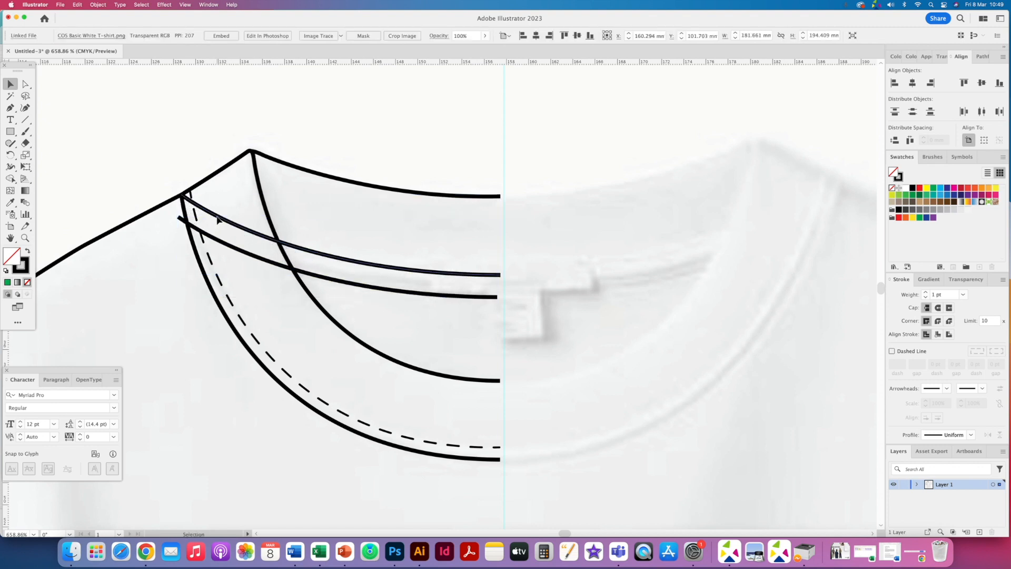
shift+click(279, 266)
drag(279, 266, 276, 286)
key(super+z)
Step: Join the shoulder ends of the two neck tape curves with a short straight segment
key(p)
click(179, 218)
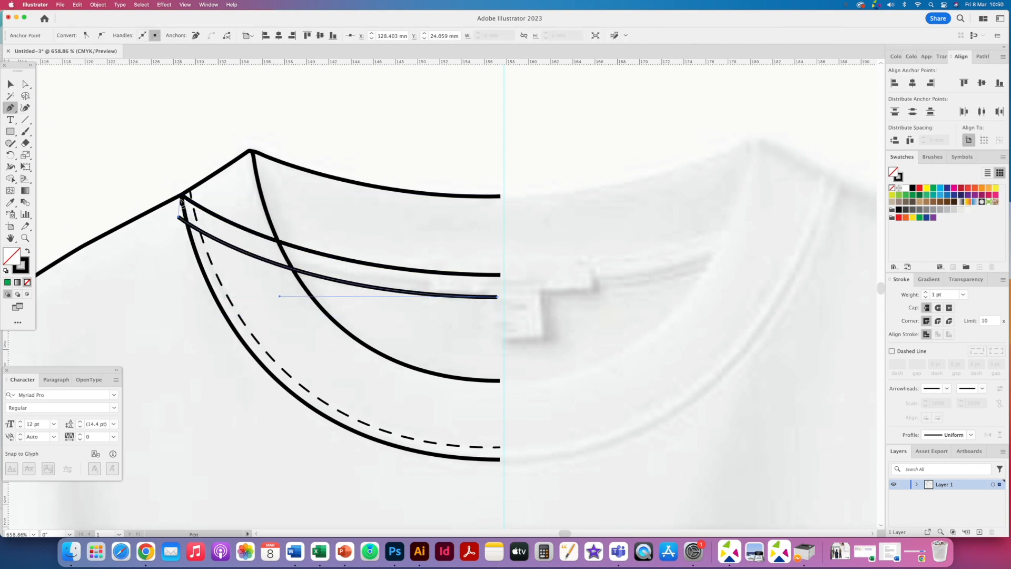
click(181, 195)
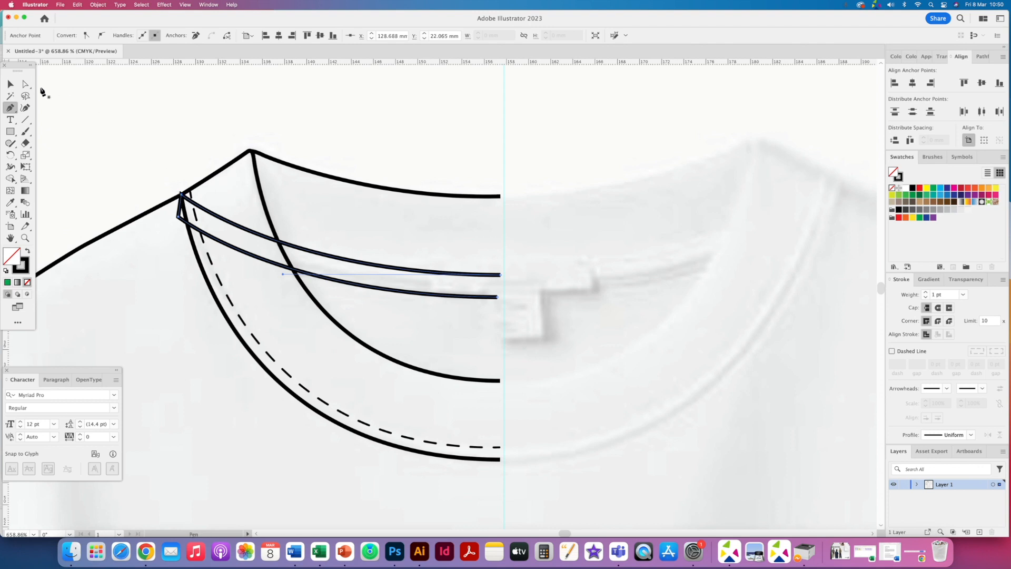
Step: Duplicate the neck tape's upper curve just below itself and give the copy the neckband stitch line's dashed style
click(25, 84)
drag(324, 256, 320, 260)
key(super+z)
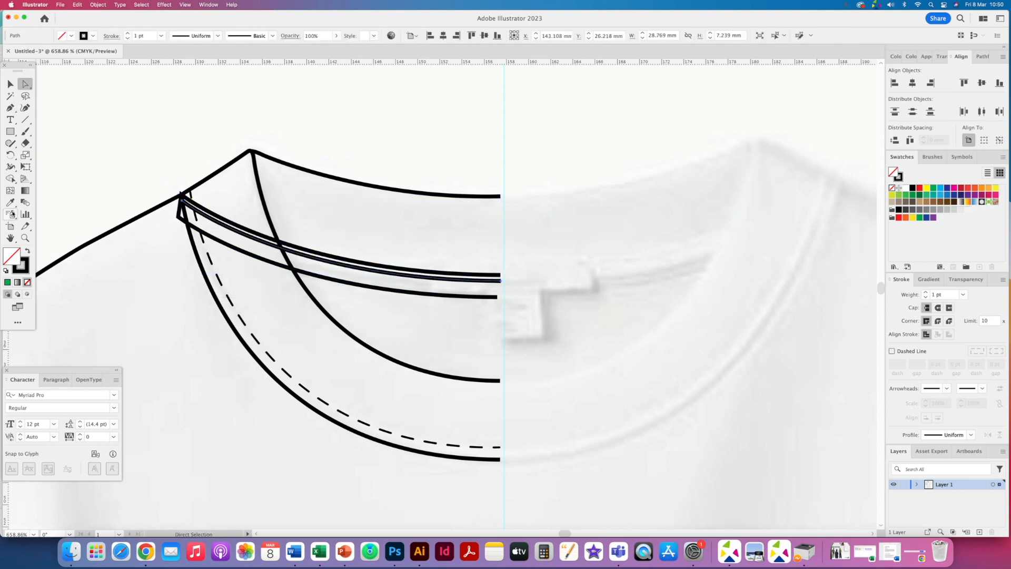
key(i)
click(203, 241)
Step: Duplicate the dashed neck tape stitch line and place the copy just above the tape's lower edge
click(10, 84)
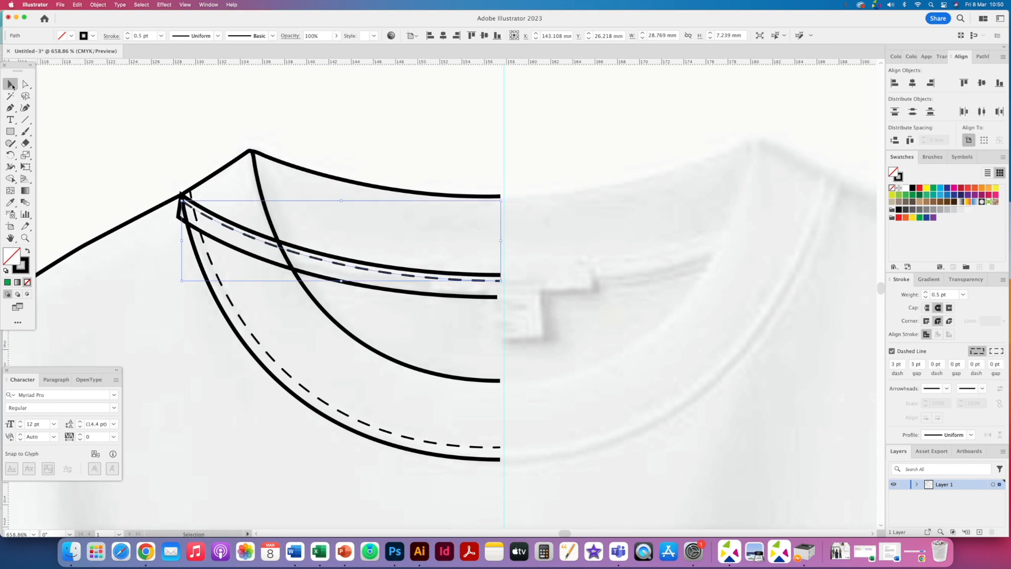
click(296, 256)
drag(296, 256, 295, 268)
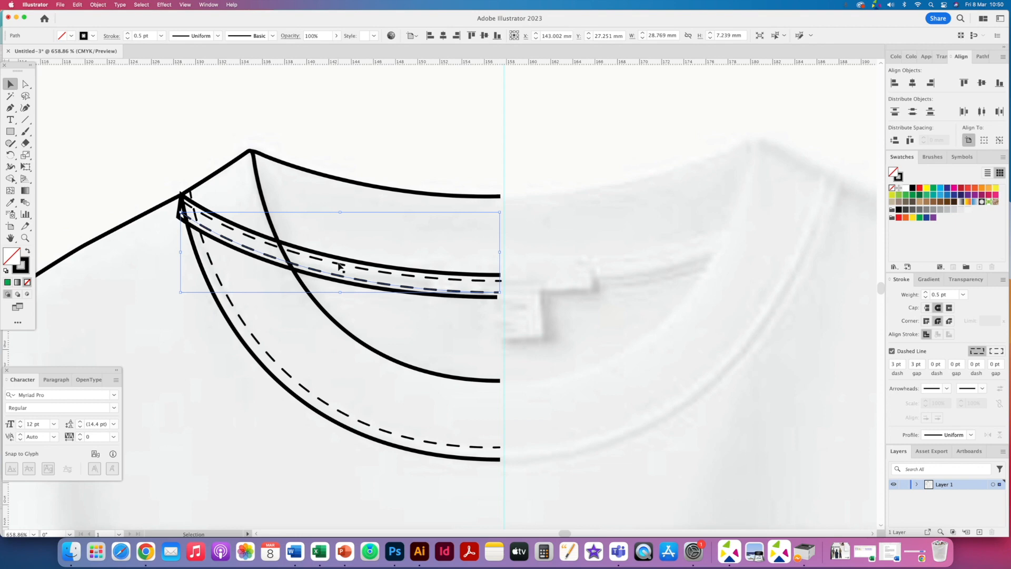
key(super+minus)
key(super+minus)
key(super+minus)
key(super+minus)
key(super+minus)
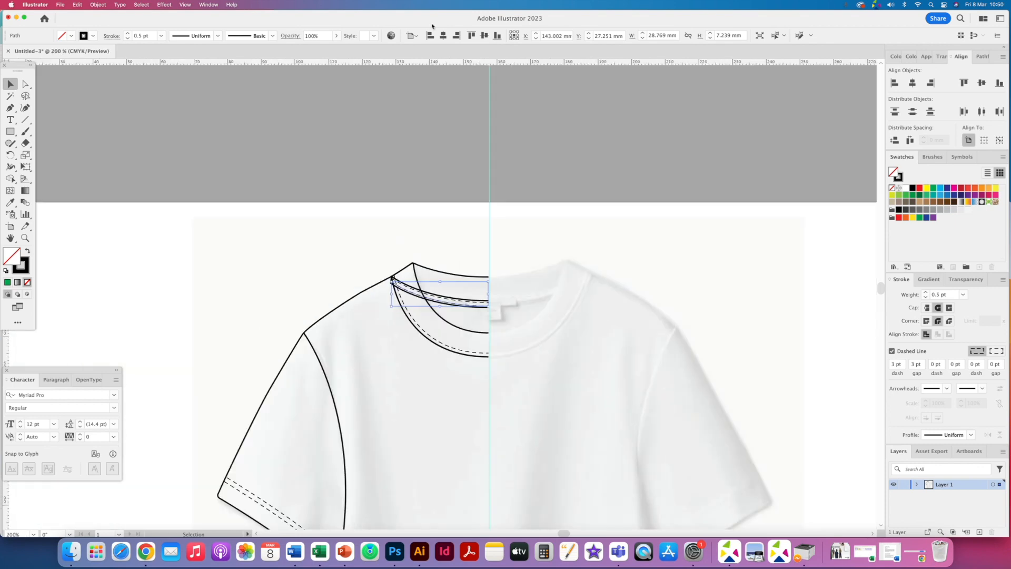
Step: Delete the T-shirt reference photo from behind the traced line work
click(443, 258)
drag(443, 255, 356, 145)
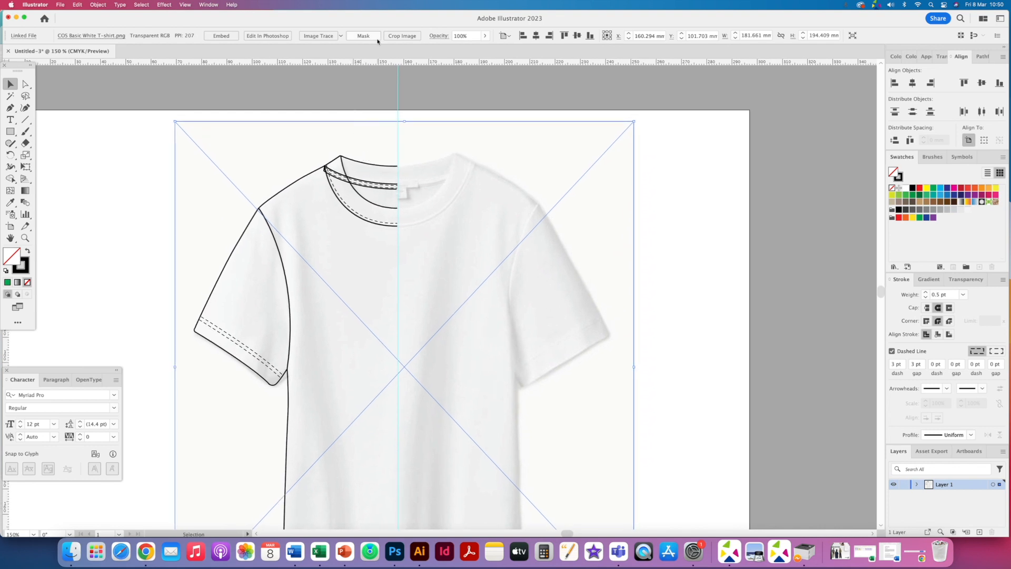
key(Delete)
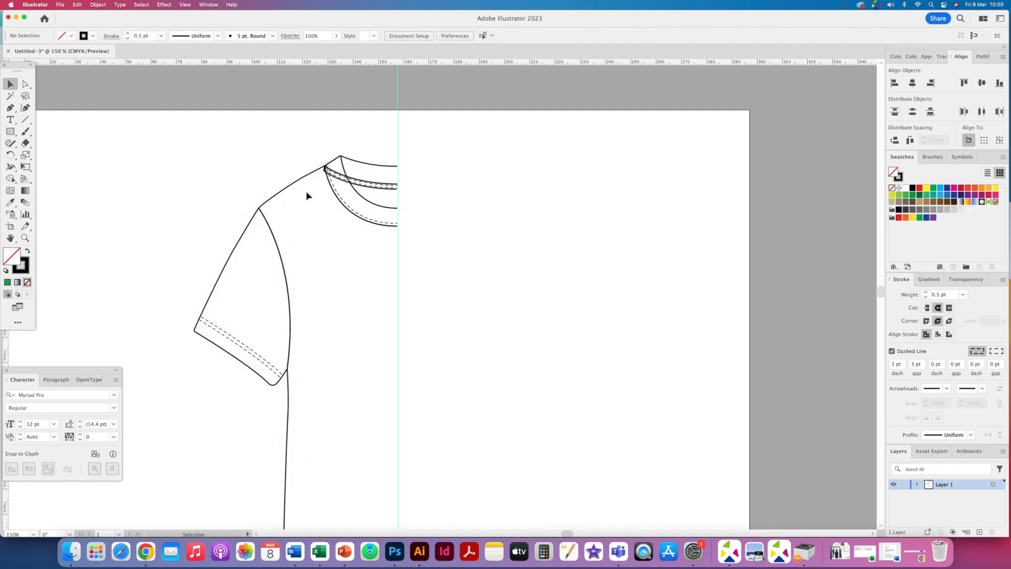
Step: Send the back neckband and the neck tape with its stitch lines behind the rest of the T-shirt artwork
click(369, 157)
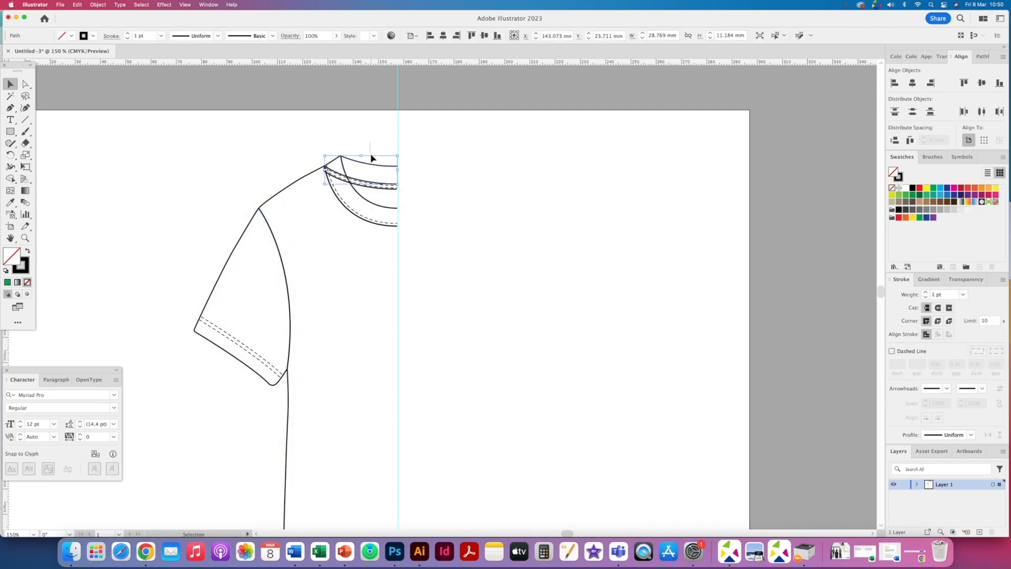
shift+click(377, 190)
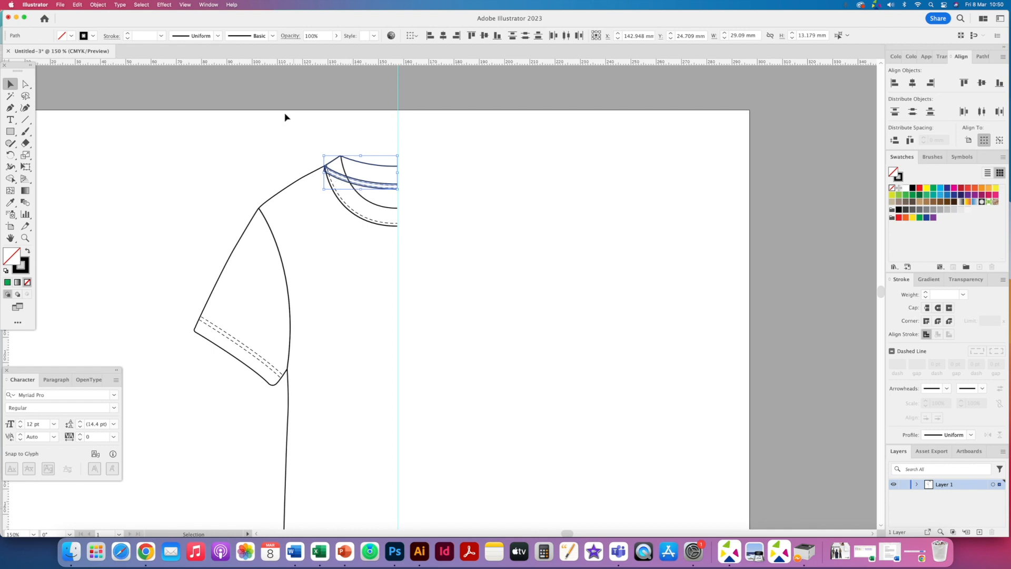
click(367, 138)
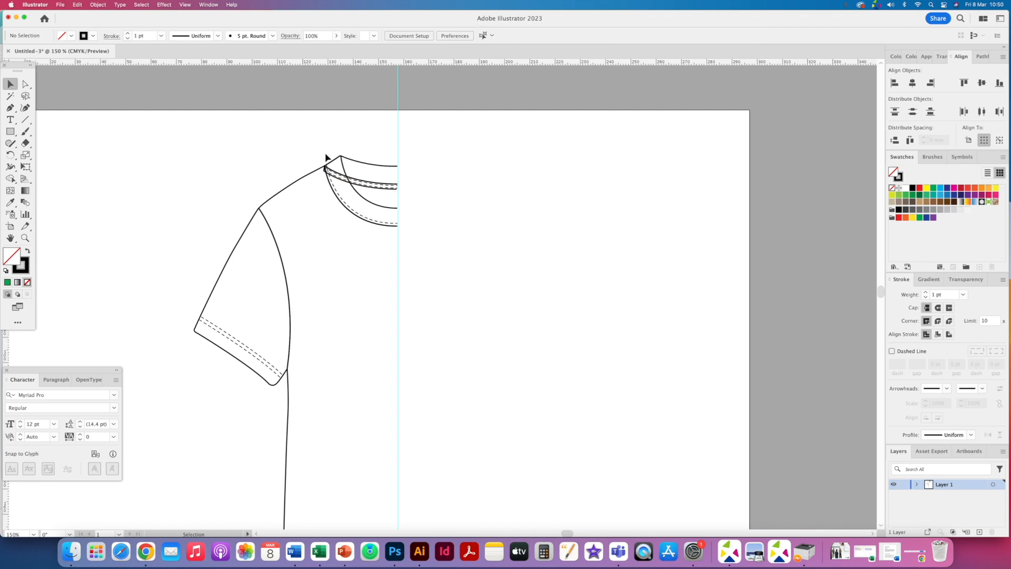
drag(370, 145, 388, 194)
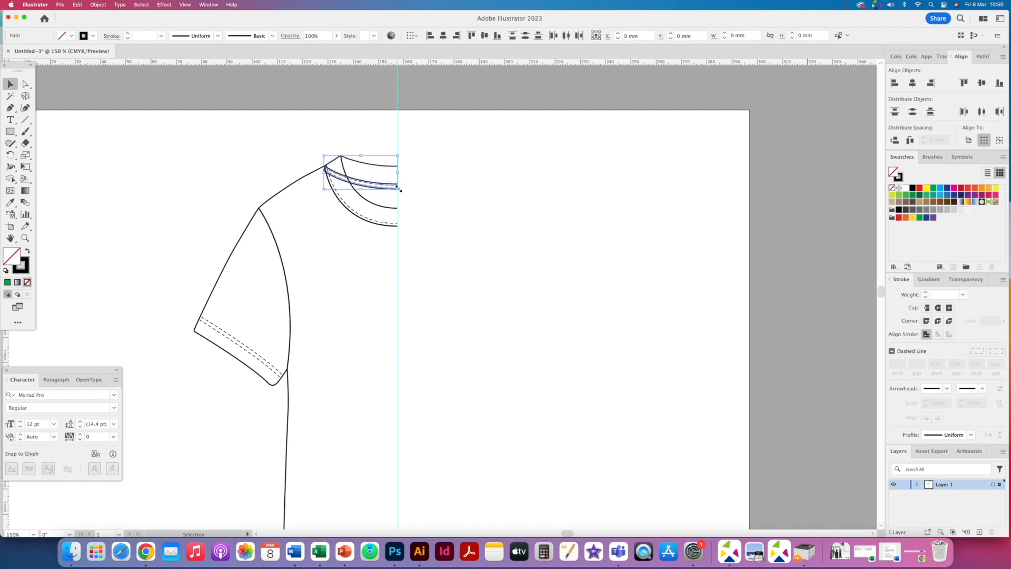
click(98, 5)
mouse_move(106, 25)
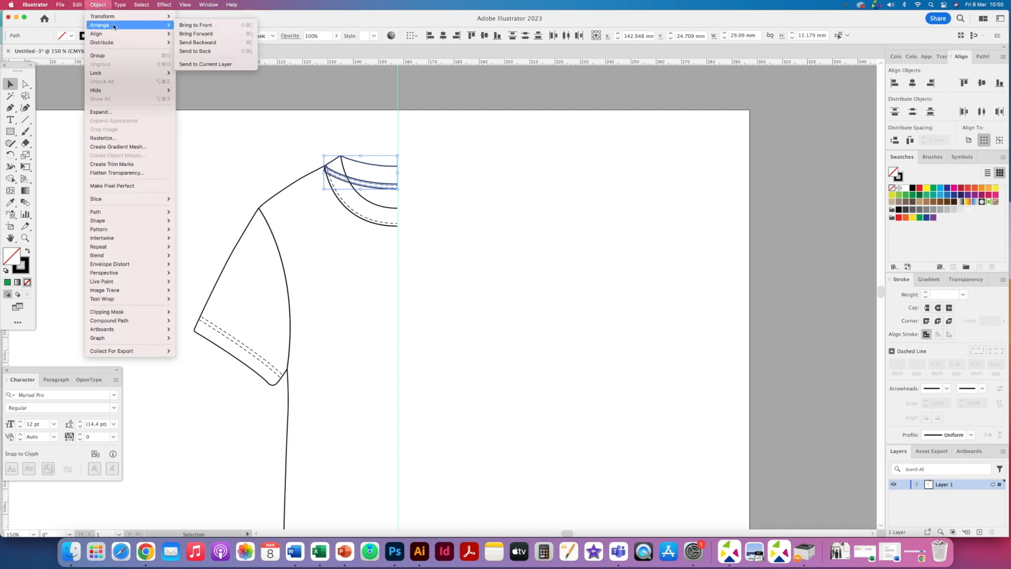
click(205, 51)
Step: Try a white fill on the front neckband shape and undo it
click(358, 164)
click(361, 195)
click(906, 188)
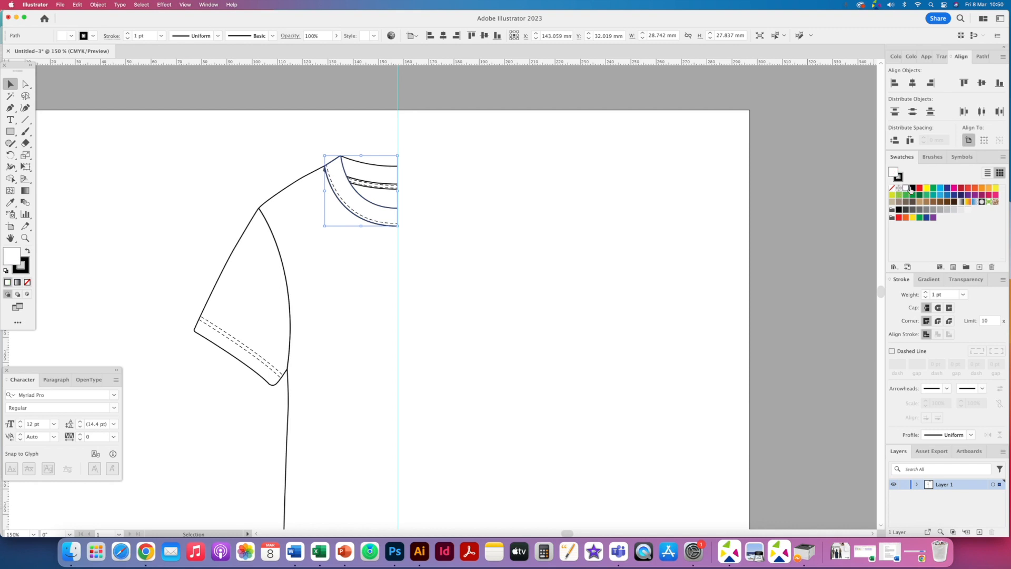
key(super+z)
click(287, 146)
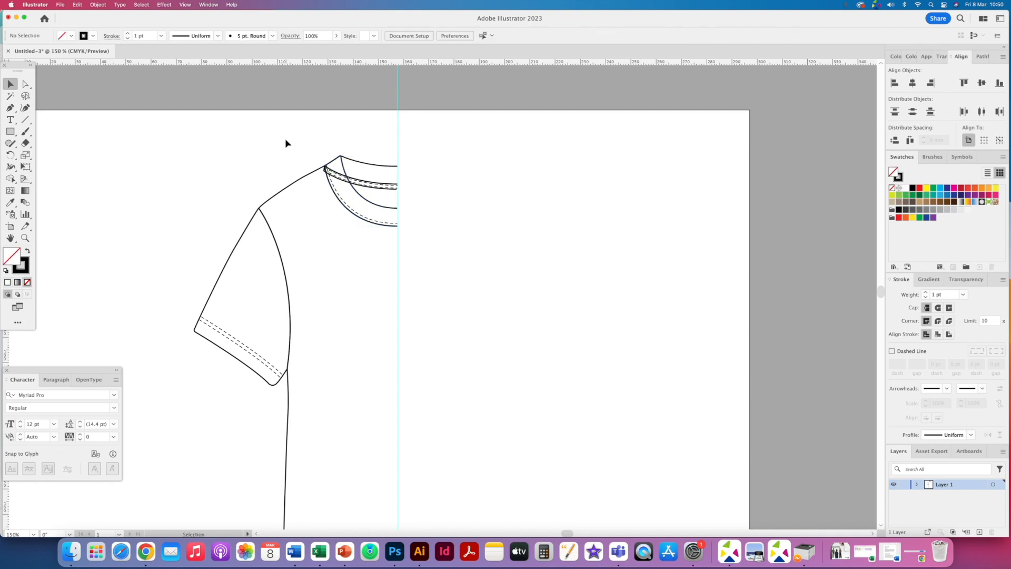
Step: Copy all line work of the half T-shirt and paste the copy in front, exactly over the original
key(super+minus)
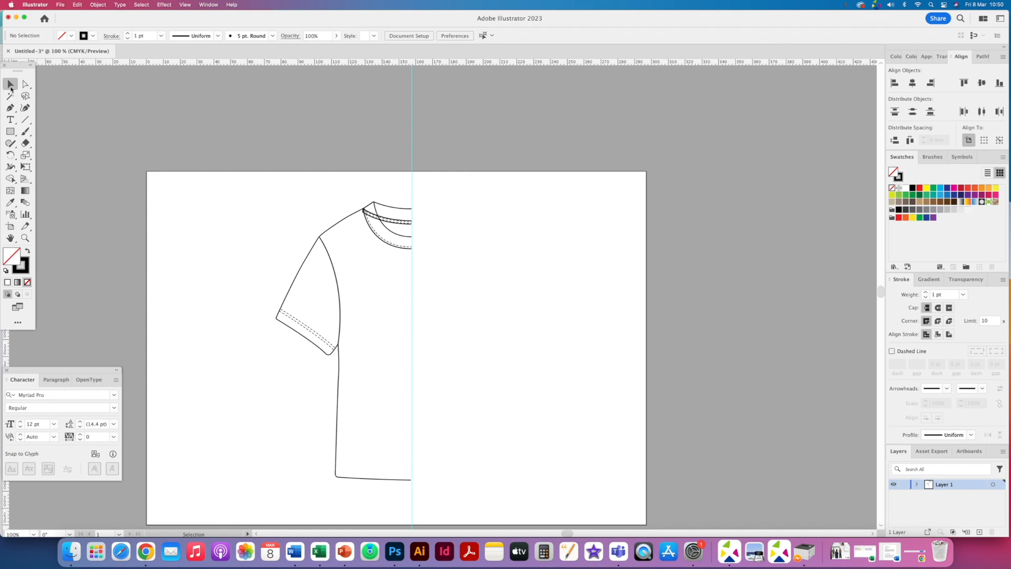
drag(258, 177, 393, 485)
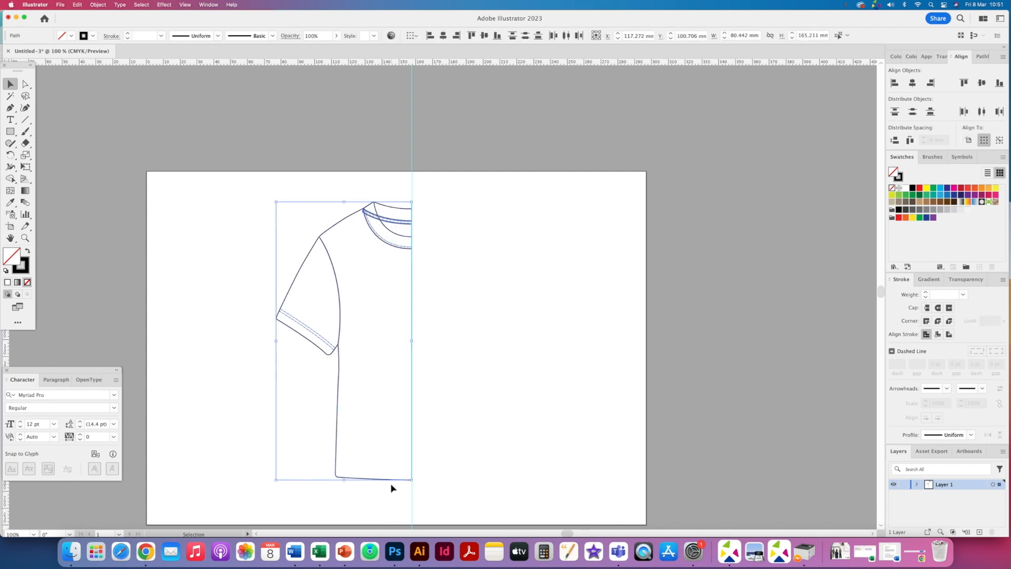
click(100, 5)
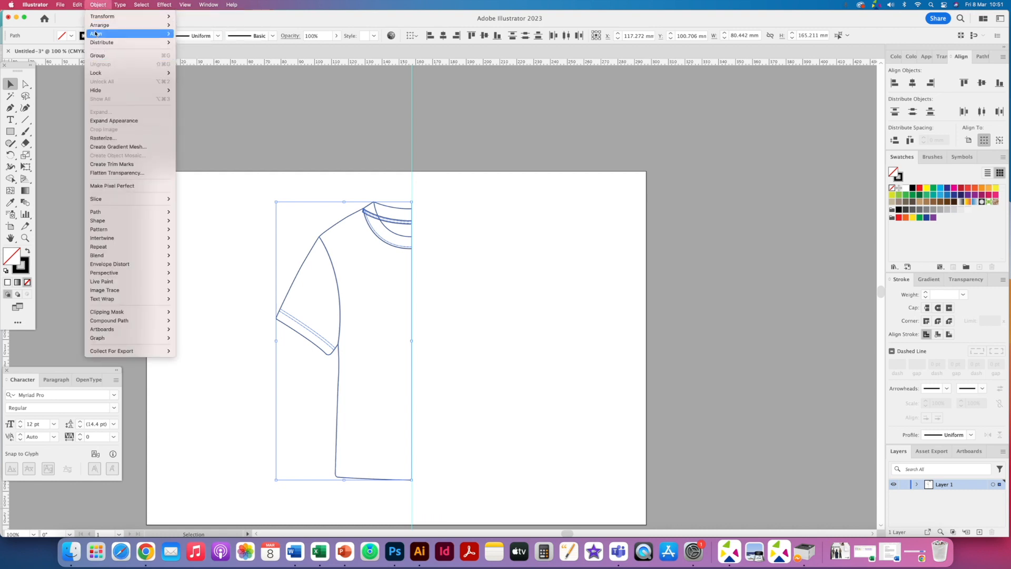
mouse_move(79, 5)
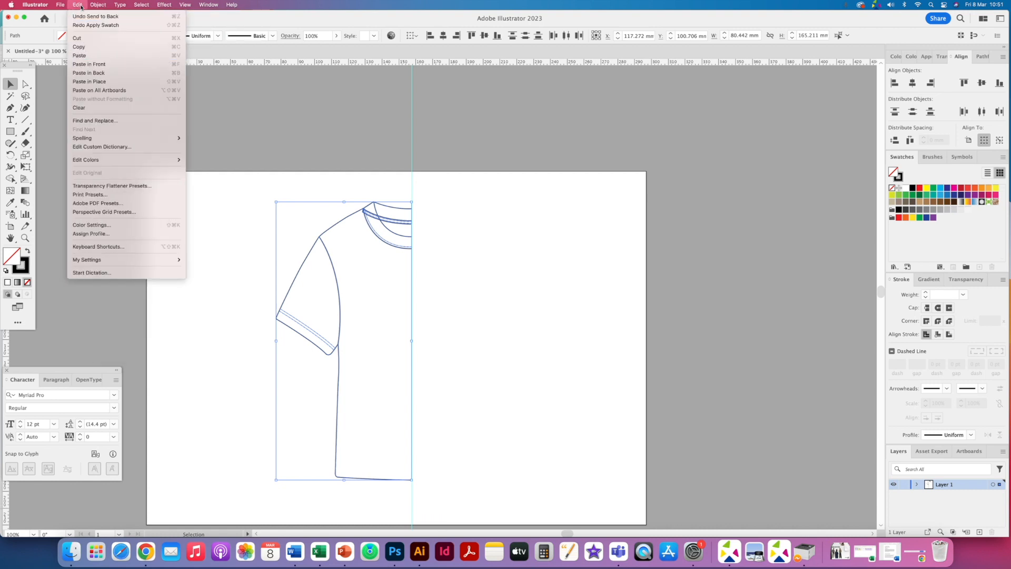
click(303, 147)
click(216, 387)
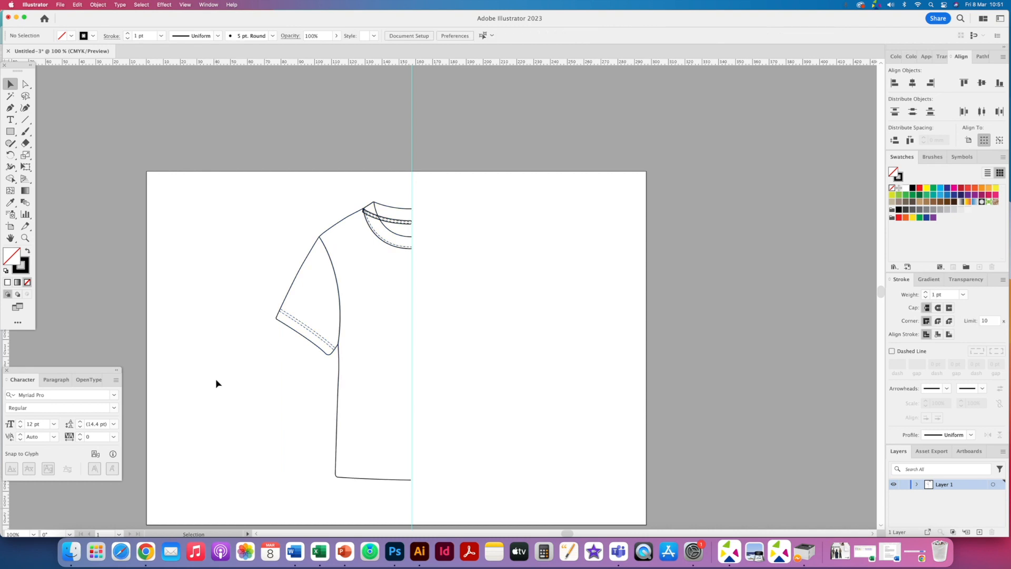
key(super+a)
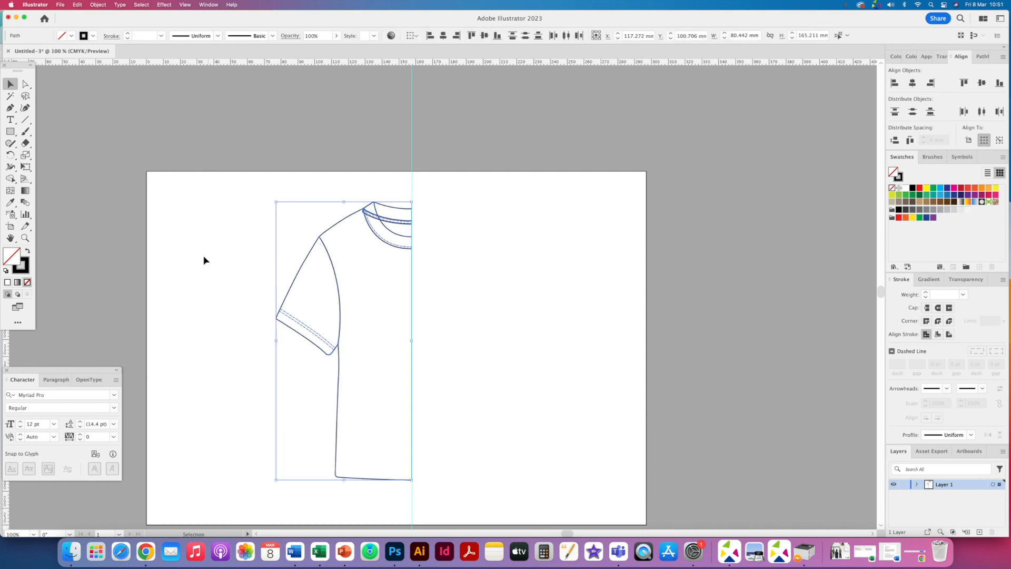
click(98, 5)
mouse_move(79, 5)
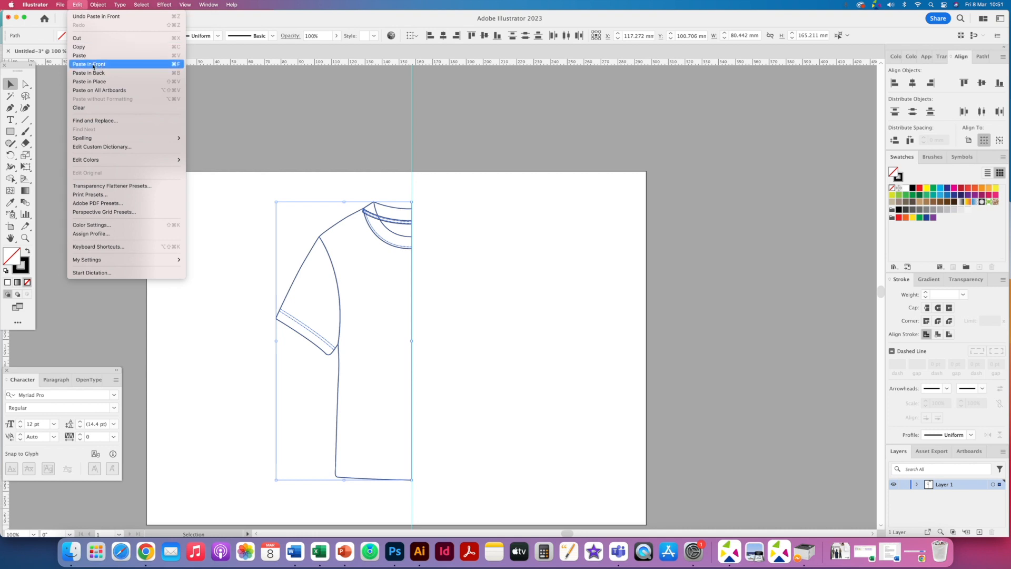
click(352, 148)
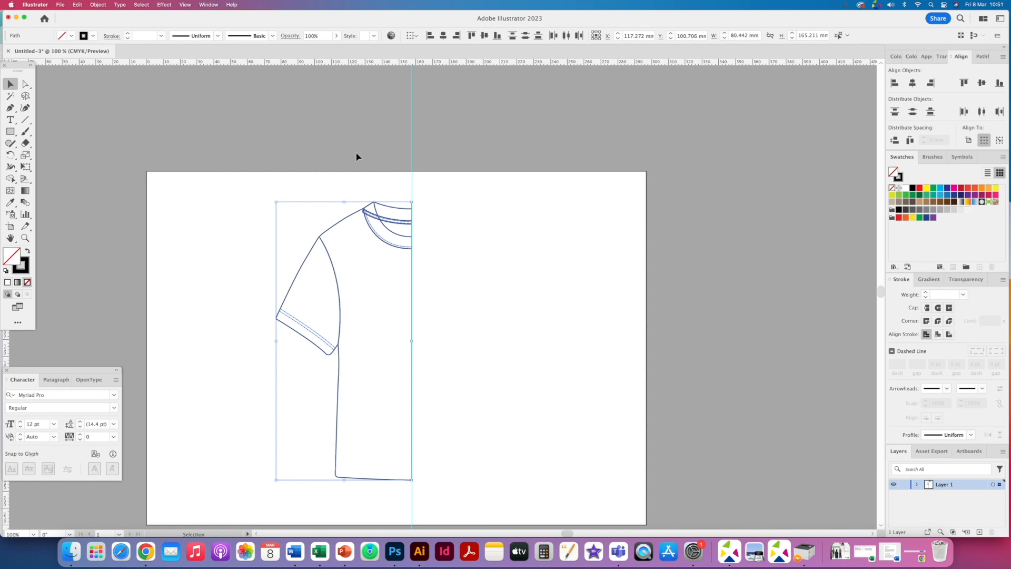
drag(378, 219, 298, 223)
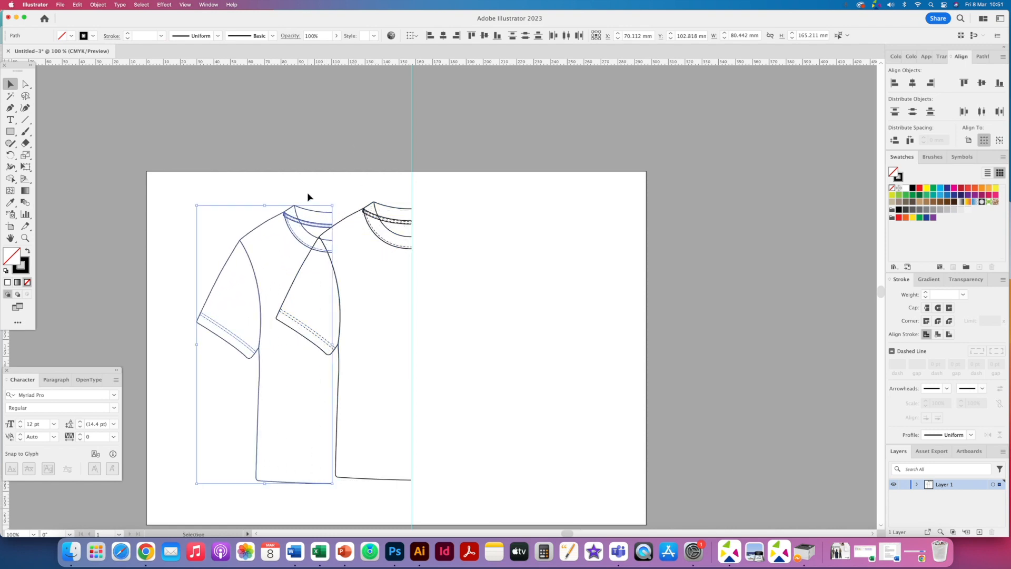
key(super+z)
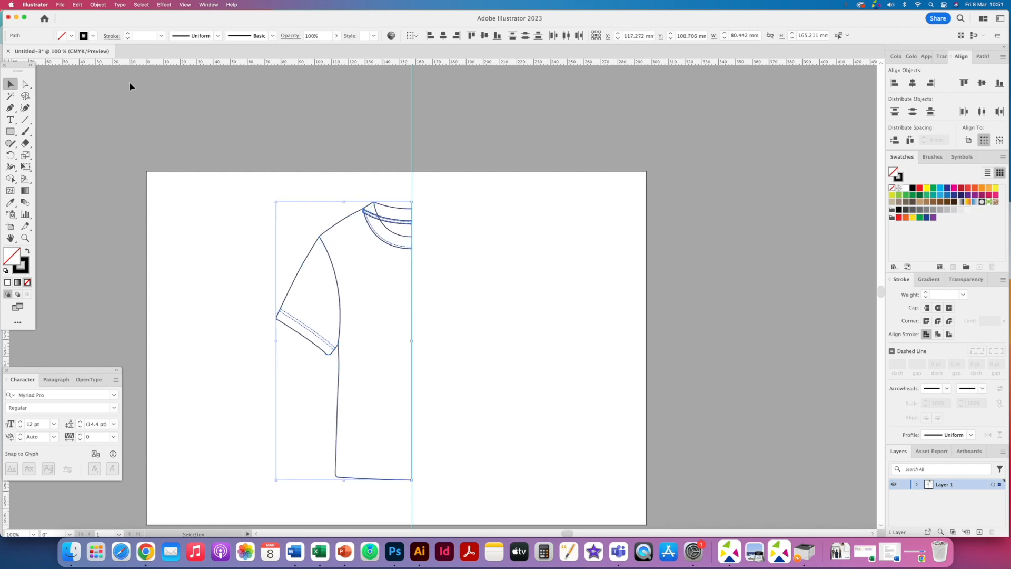
Step: Reflect the copied half T-shirt across the vertical axis
click(98, 5)
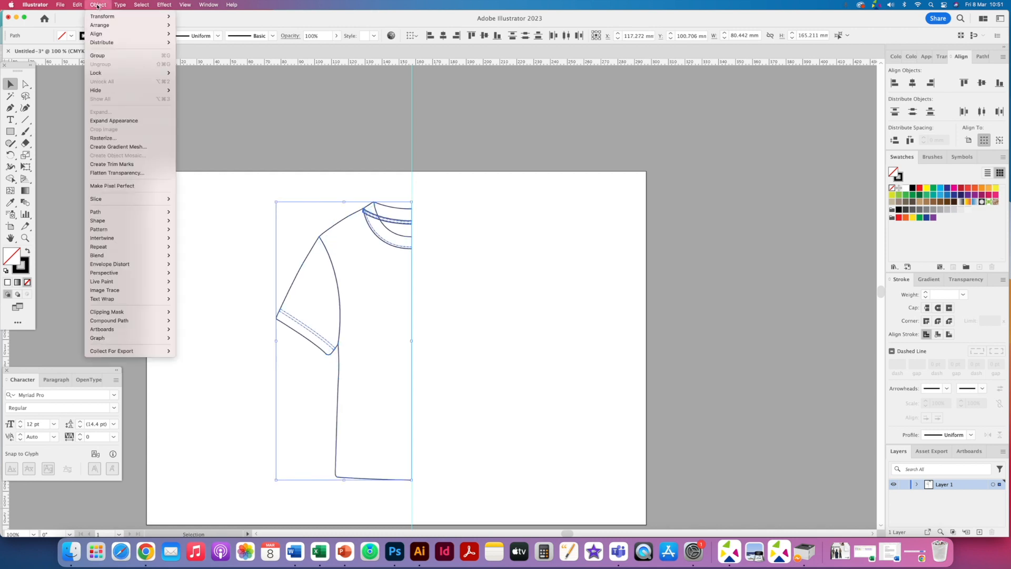
mouse_move(103, 17)
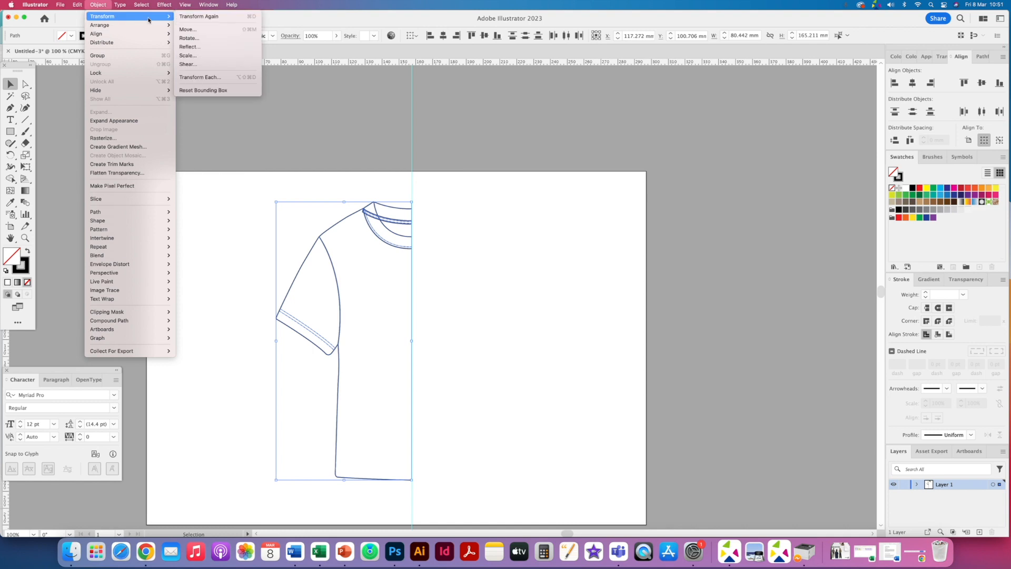
click(195, 47)
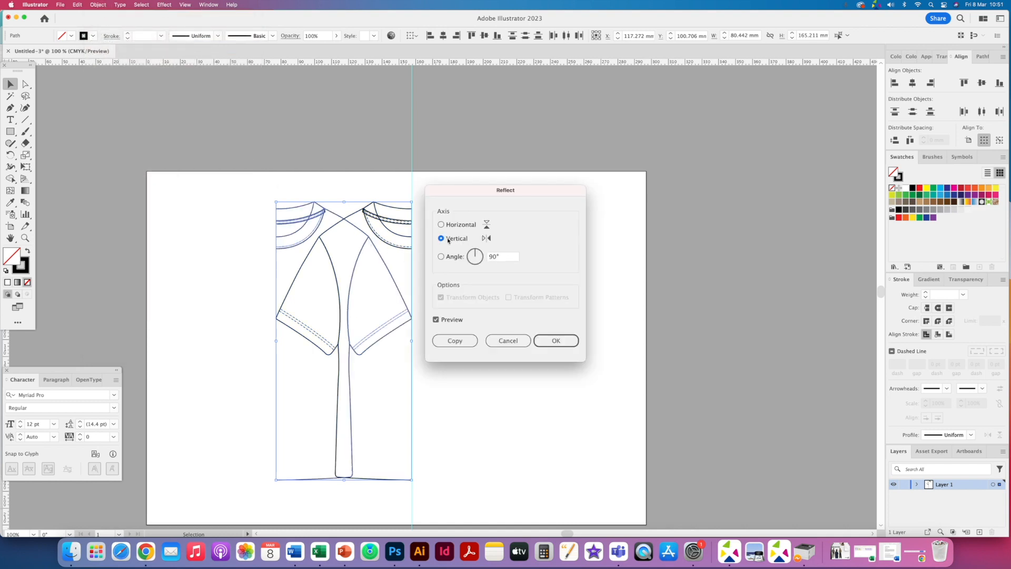
click(556, 341)
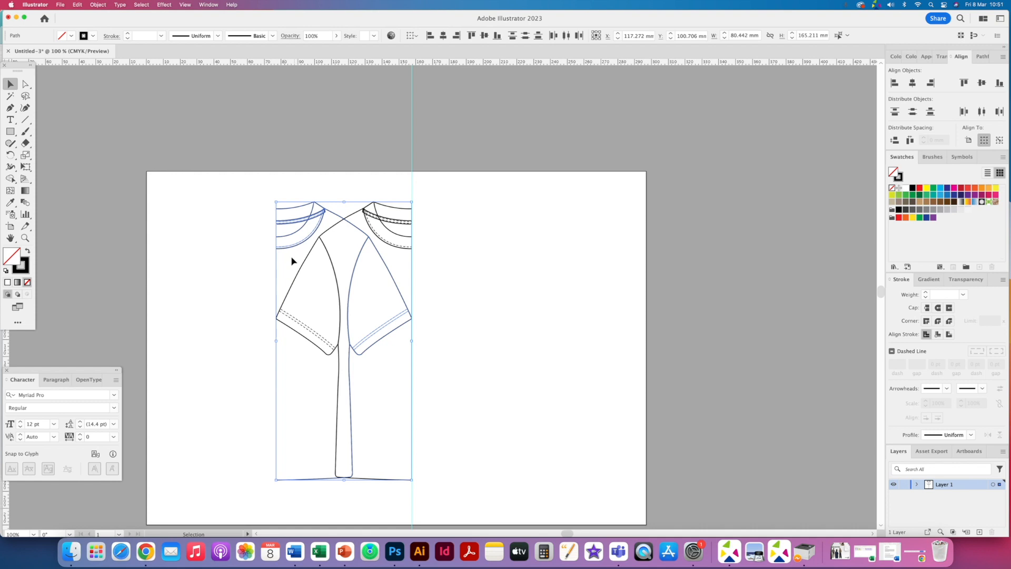
Step: Move the mirrored half across the centre guide and nudge it left to meet the original half
shift+click(307, 219)
shift+click(308, 224)
drag(307, 223, 445, 216)
key(super+equal)
drag(291, 165, 336, 416)
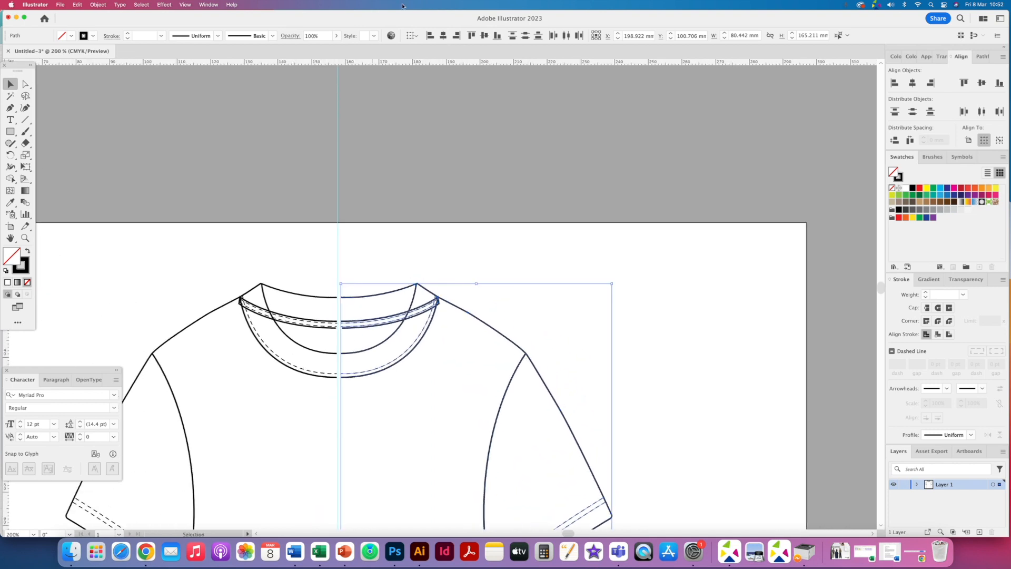
key(super+equal)
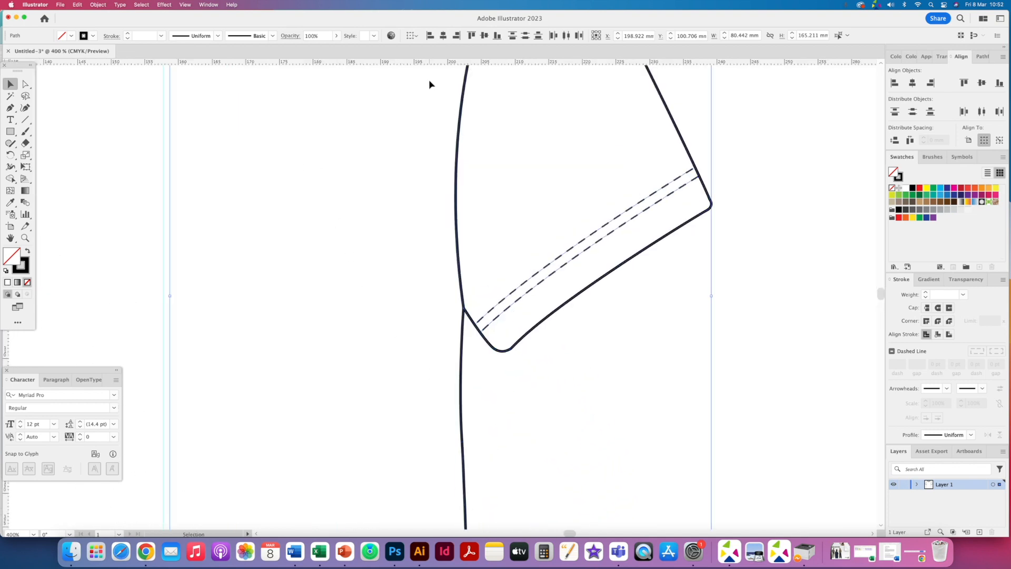
drag(208, 152, 378, 450)
drag(308, 181, 341, 368)
key(Left)
key(Left)
click(362, 196)
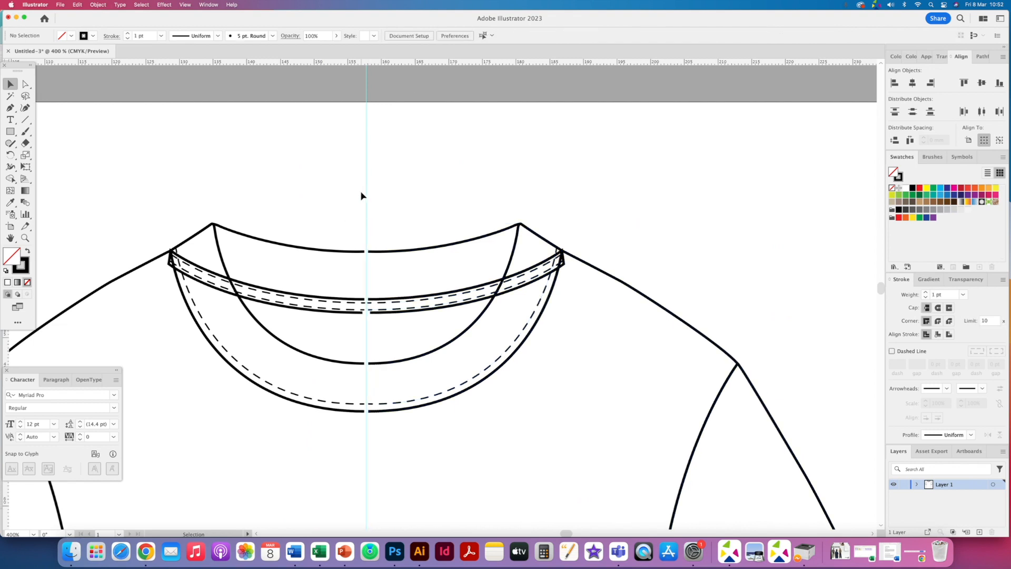
Step: Delete the vertical centre guide and join the two body halves at the centre of the hem with the Pen tool
drag(350, 197, 388, 209)
key(Delete)
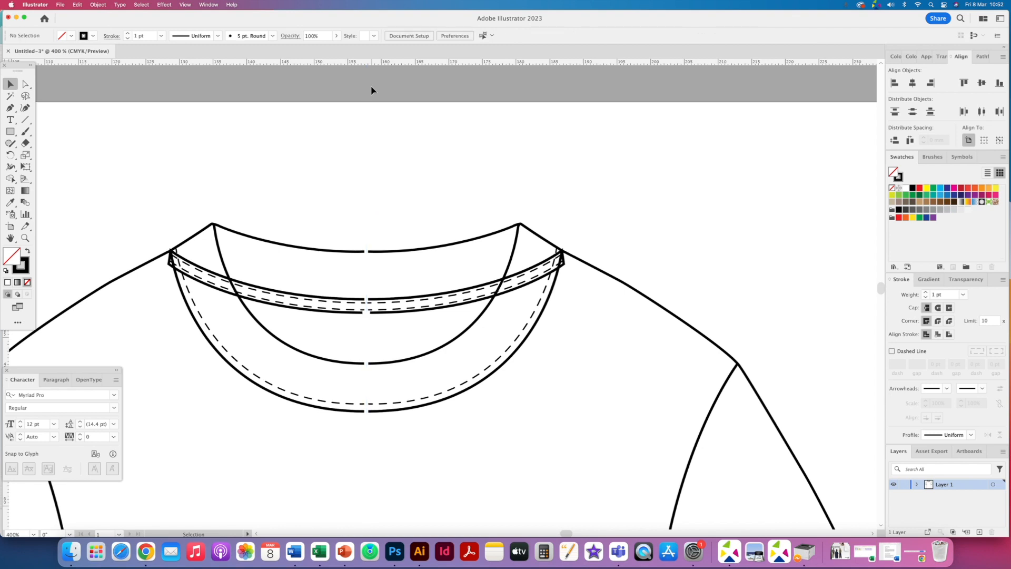
click(10, 107)
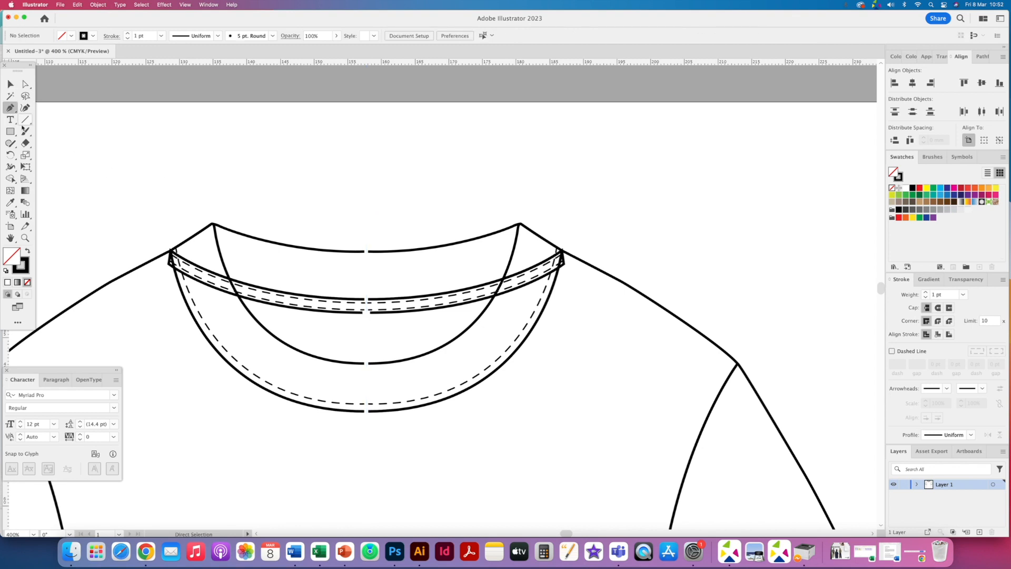
scroll(314, 384, down, 15)
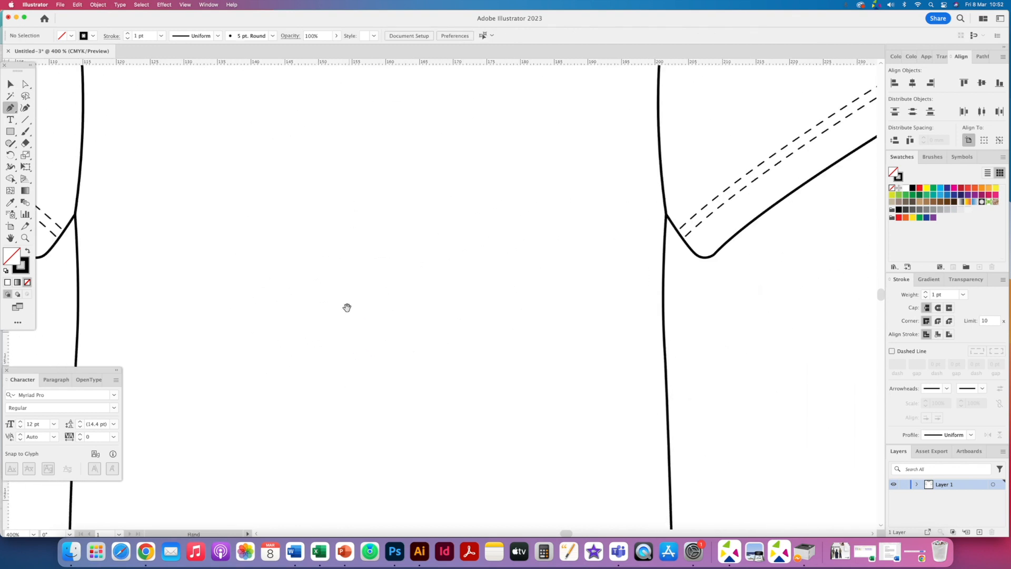
scroll(372, 239, down, 3)
click(409, 324)
click(419, 322)
Step: Join the two body halves at the centre of the front neckline with the Pen tool
scroll(411, 307, up, 15)
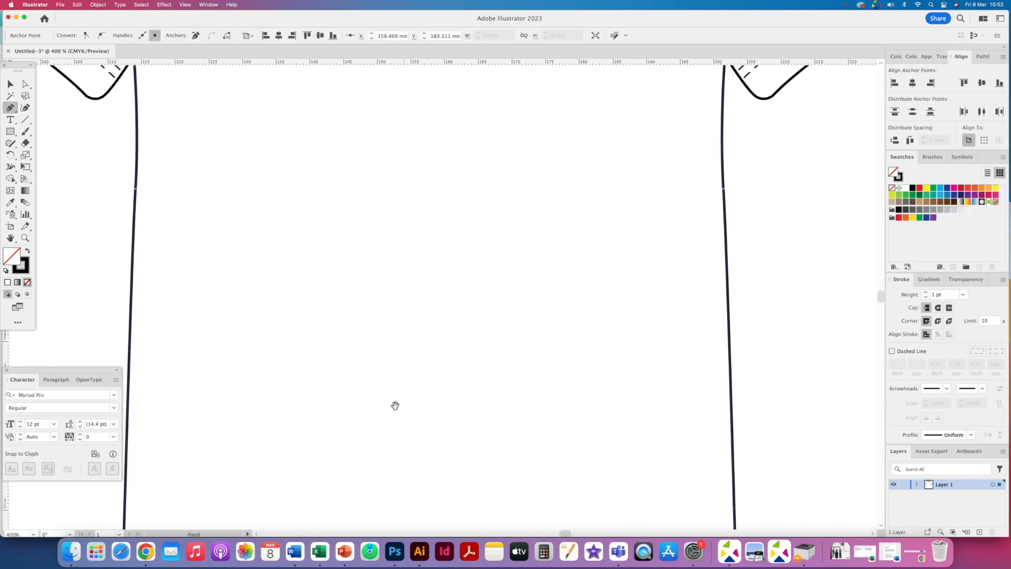
click(406, 305)
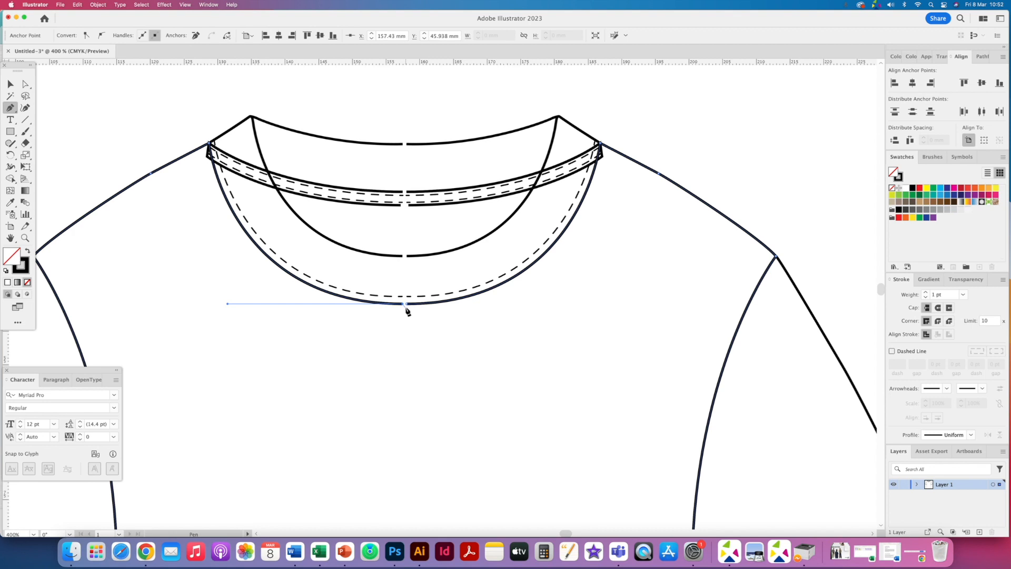
click(406, 305)
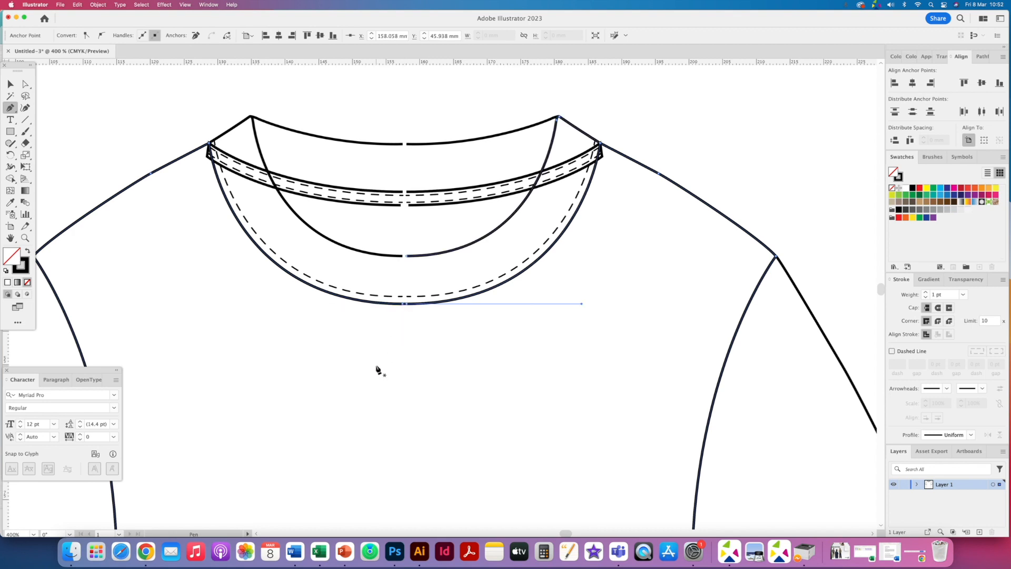
click(405, 304)
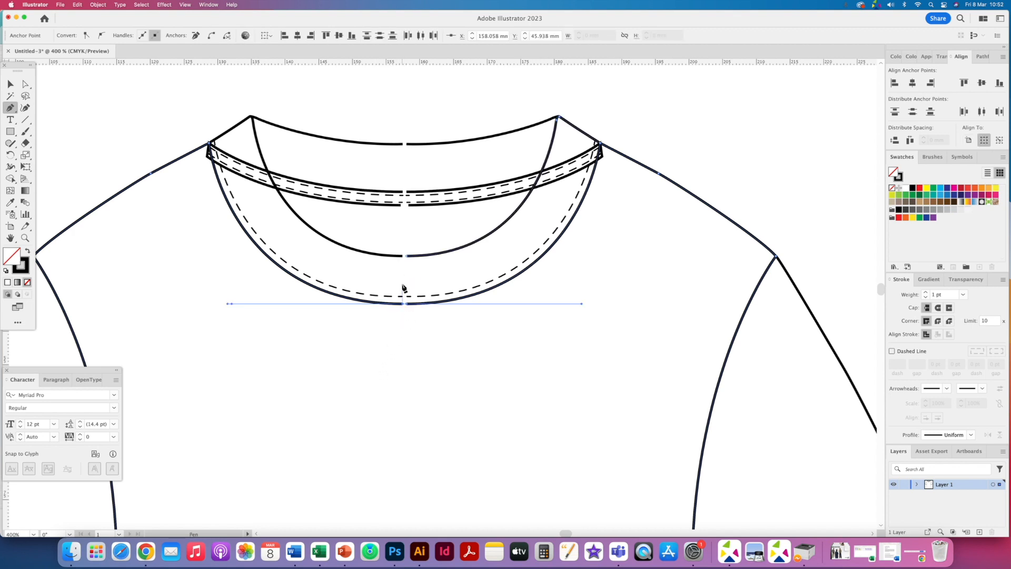
Step: Hide the joined body outline to expose the separate neckband lines, and activate the Pen tool
drag(24, 85, 68, 103)
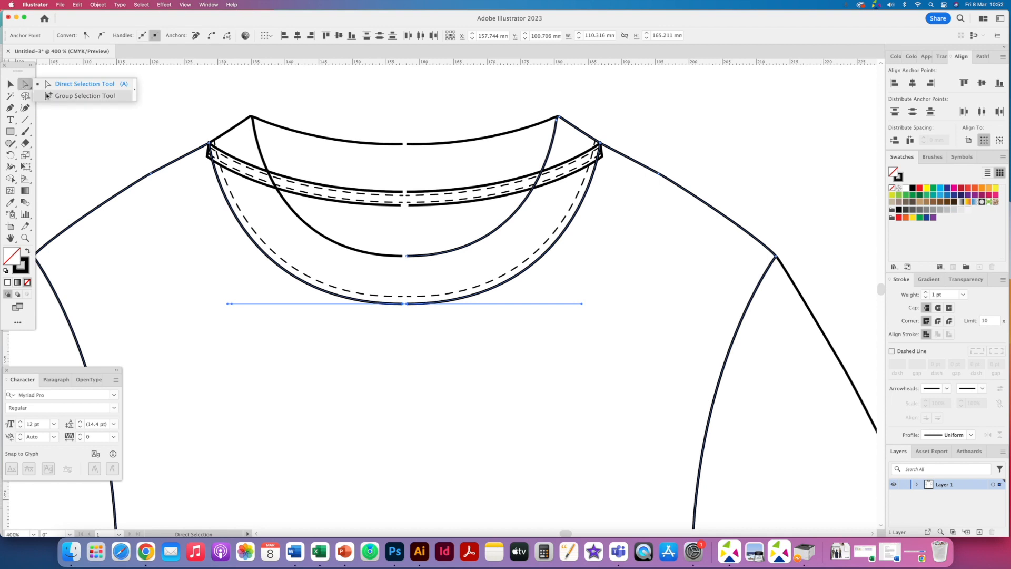
click(379, 100)
click(398, 306)
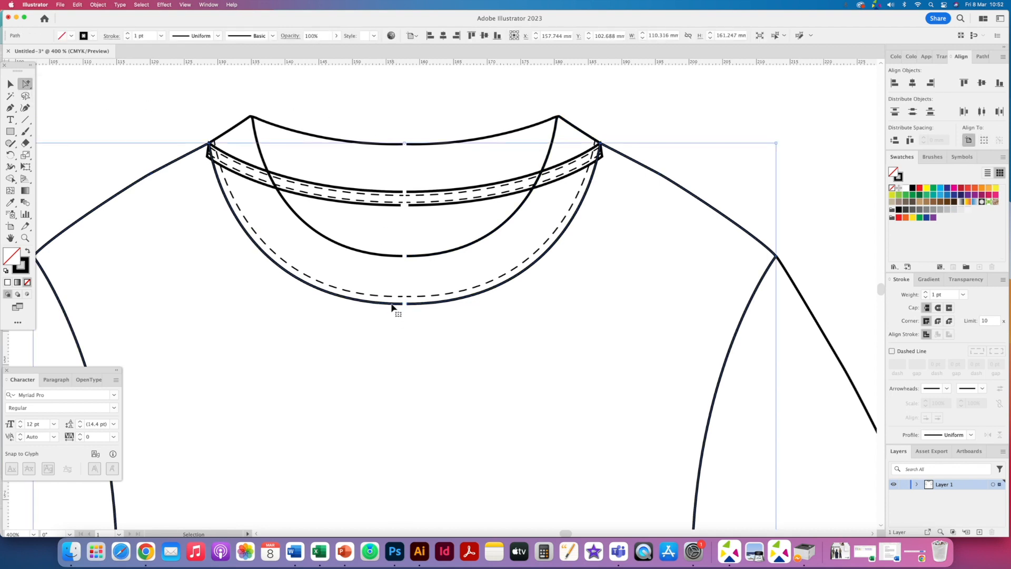
key(super+3)
key(super+alt+3)
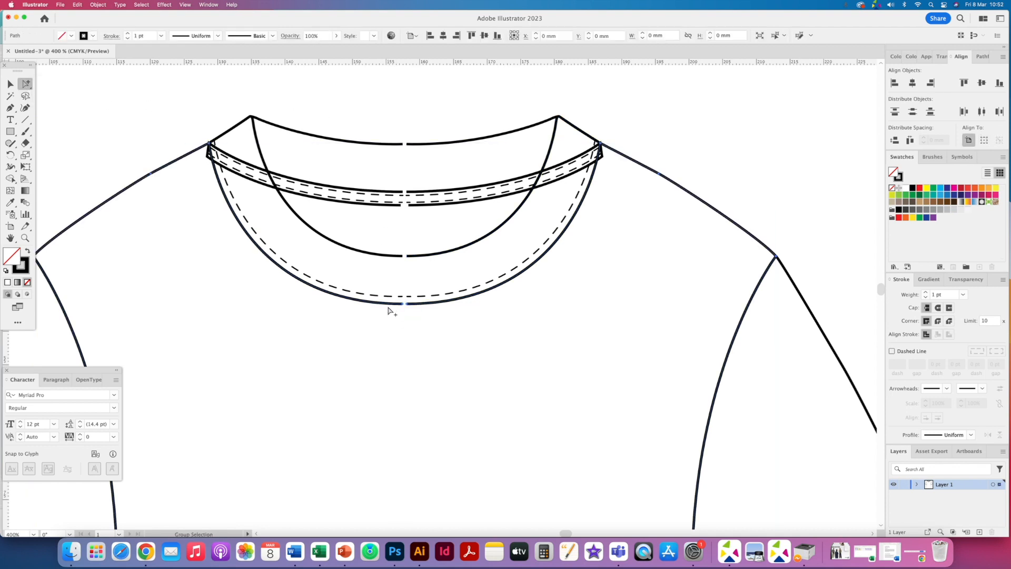
key(super+3)
key(p)
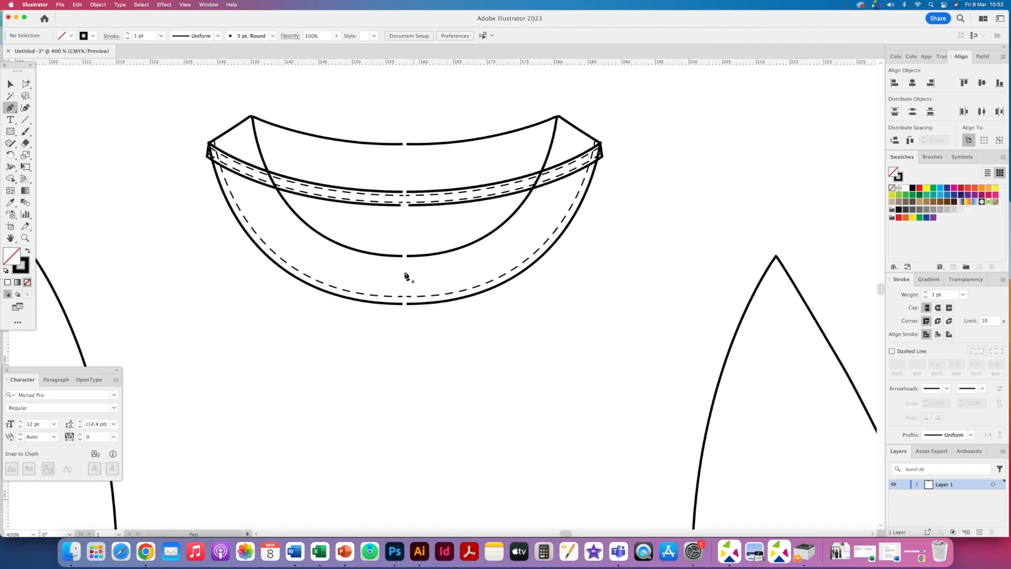
Step: Join the front neckband halves at the centre of the outer and inner edges with the Pen tool, and hide the joined neckband
click(404, 305)
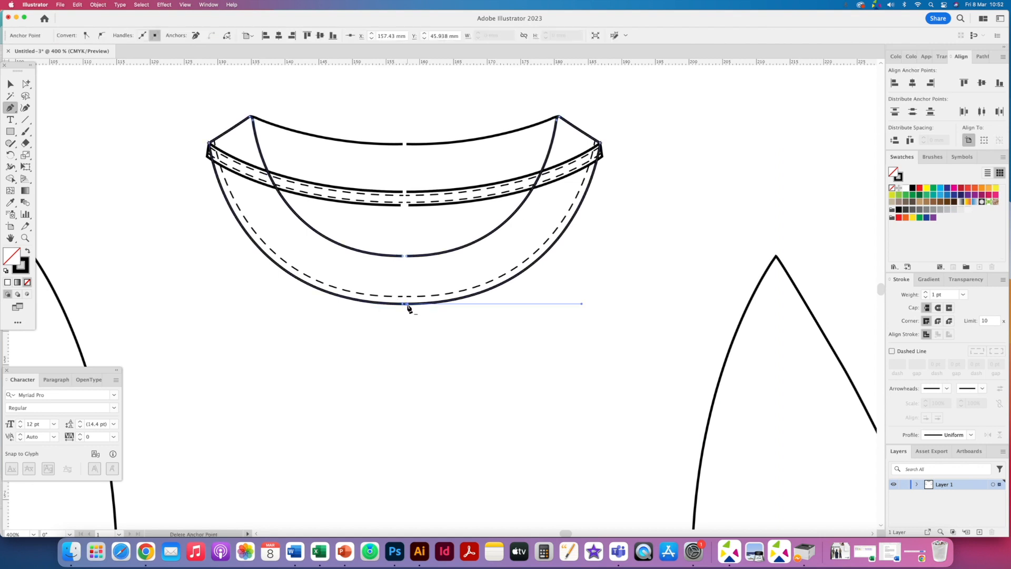
click(405, 256)
click(407, 257)
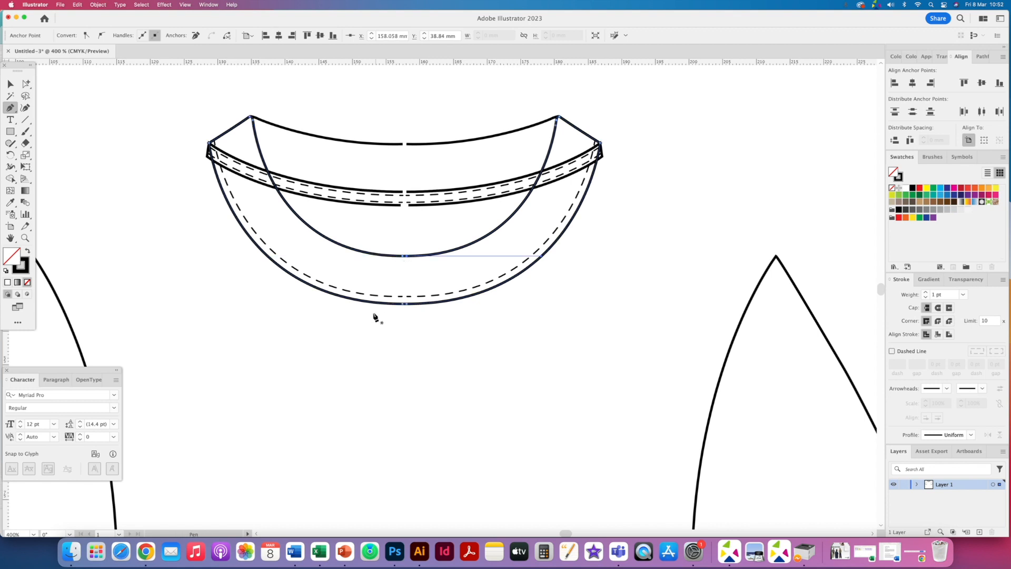
key(super)
key(BackSpace)
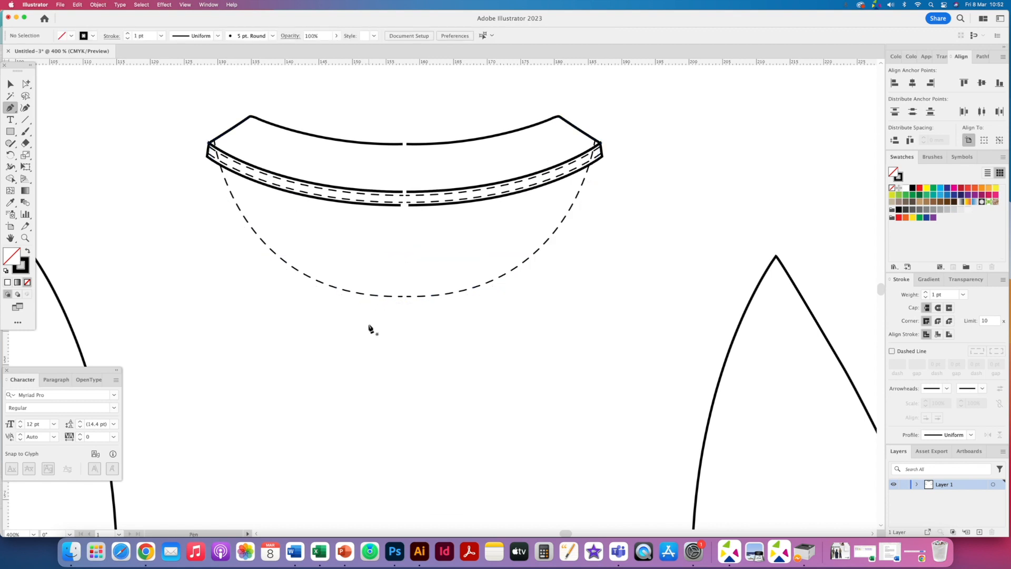
Step: Join the neck tape halves at the centre of the lower edge with the Pen tool and try joining the upper edge
click(403, 205)
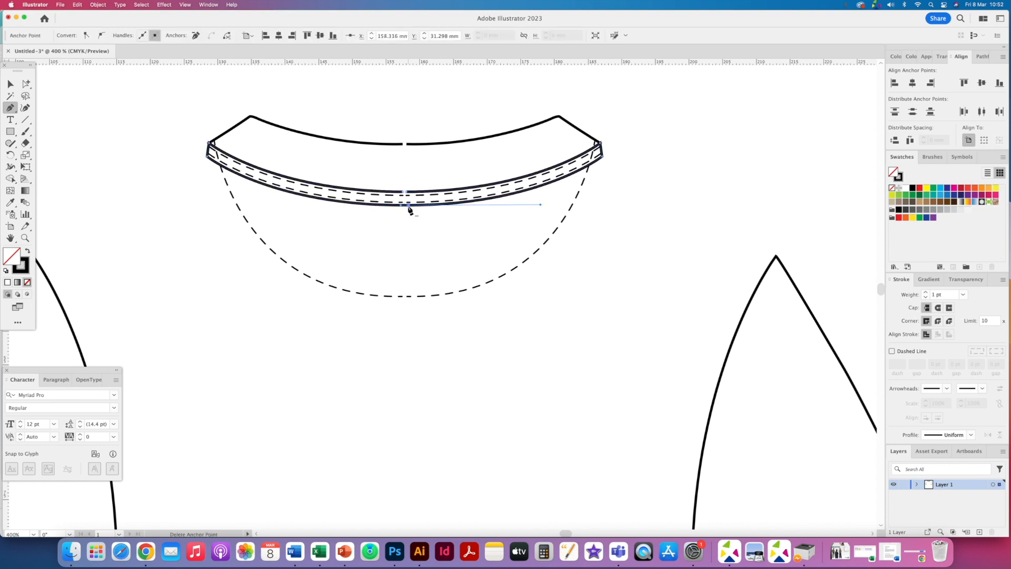
click(406, 193)
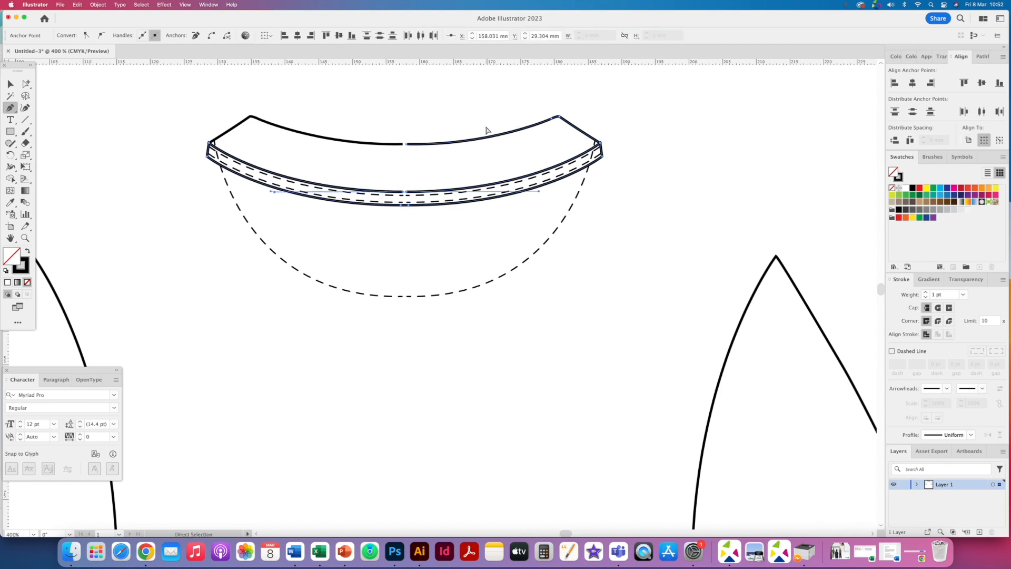
click(26, 85)
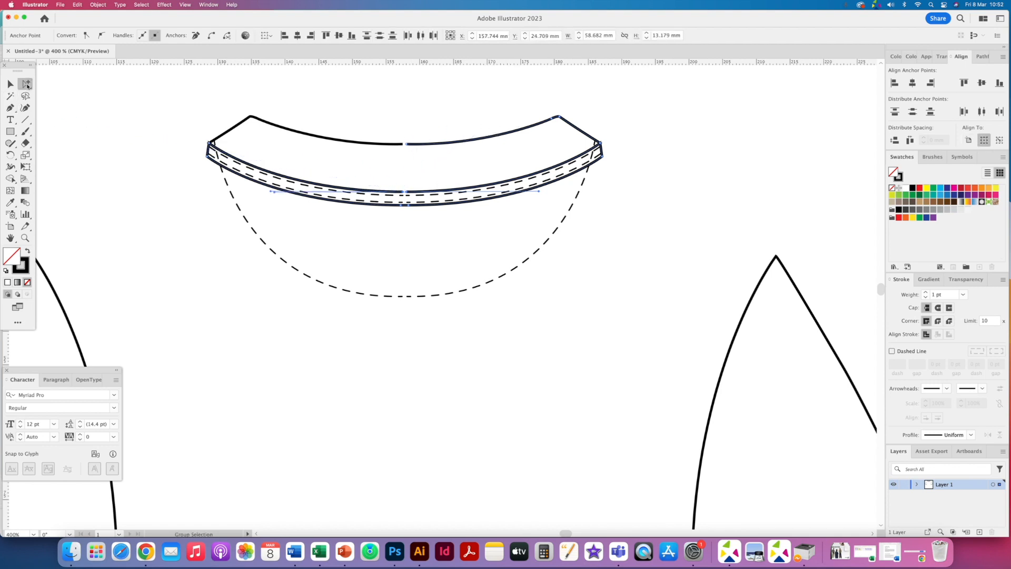
click(415, 108)
click(10, 109)
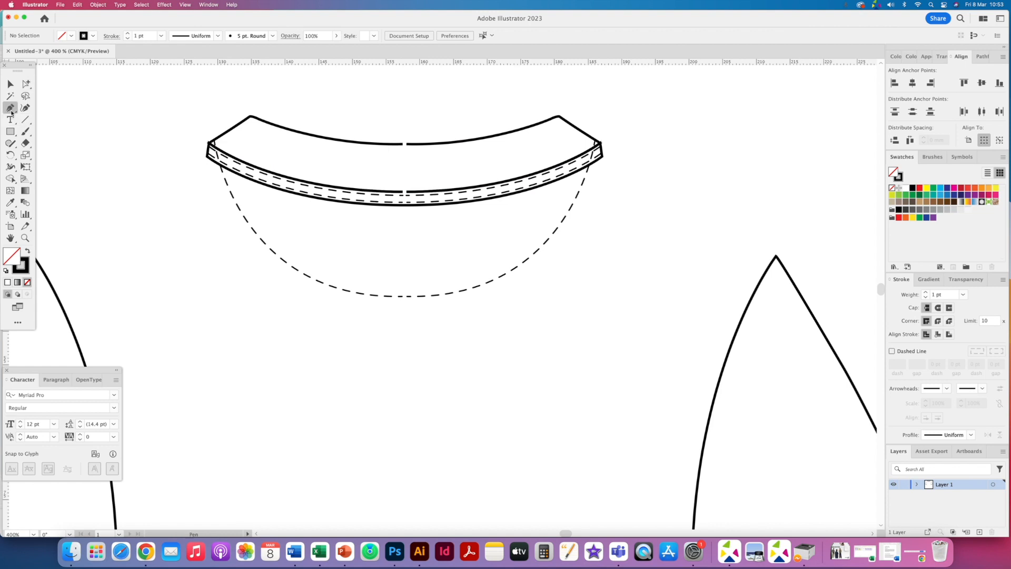
Step: Join the back neckband halves at the centre and hide the shape to join the neck tape's upper edge
click(403, 143)
click(406, 144)
drag(408, 146, 408, 196)
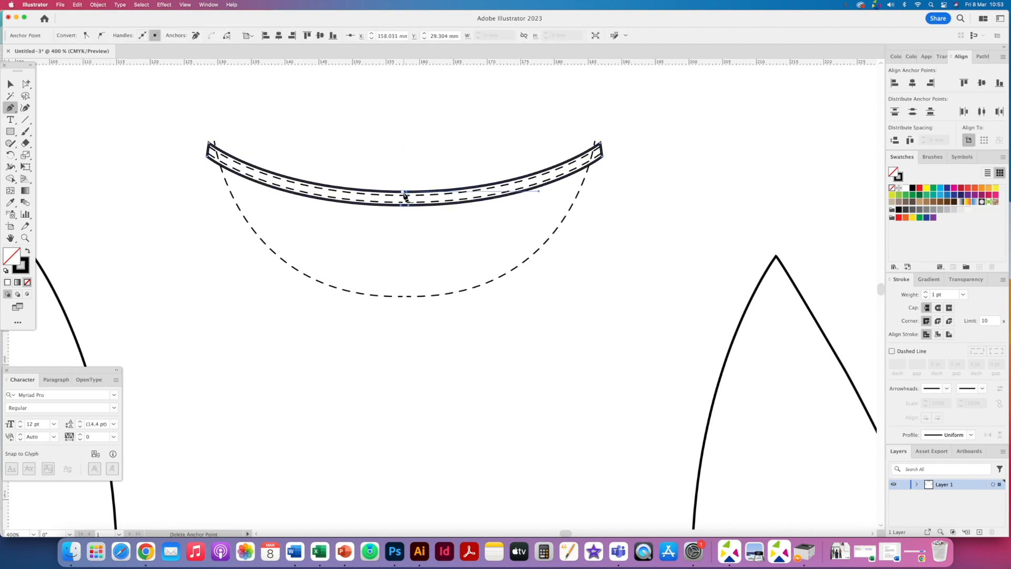
Step: Show all hidden shirt parts and fill the back neckband with a light grey swatch
key(super+alt+3)
key(a)
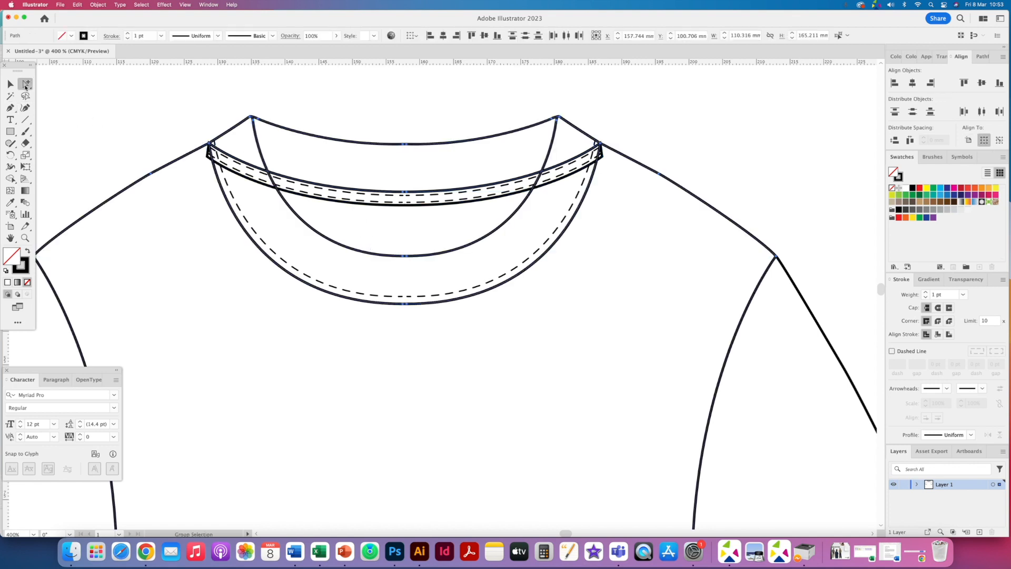
click(408, 122)
click(406, 144)
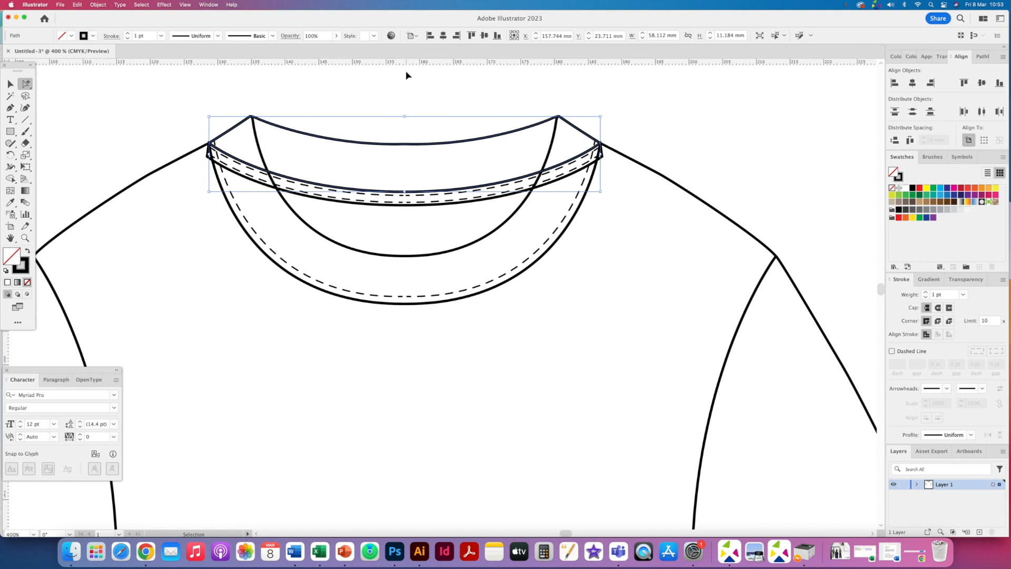
key(super+minus)
key(super+minus)
drag(412, 275, 394, 113)
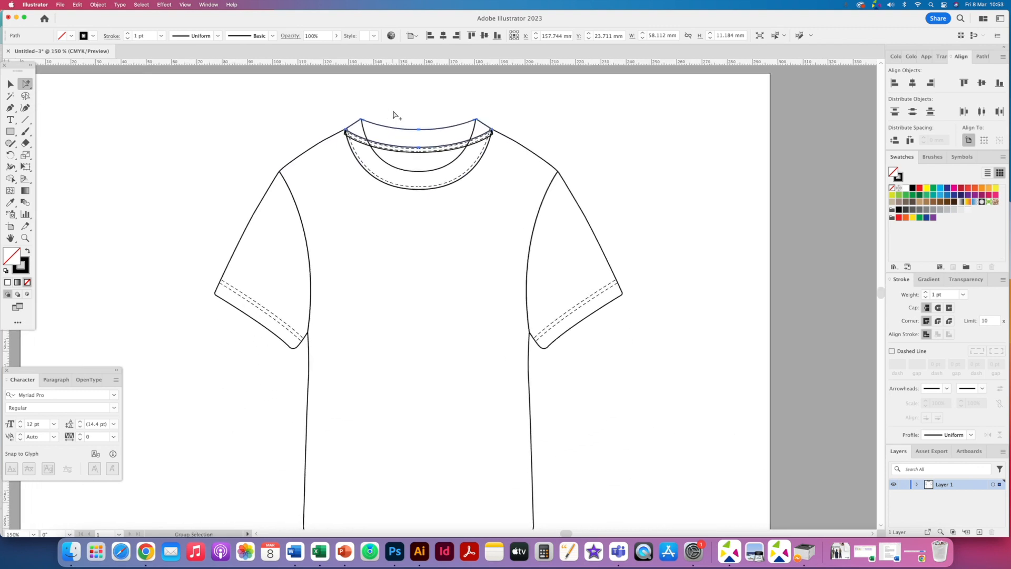
click(954, 211)
Step: Fill the front neckband and the shirt body with the same light grey swatch
click(401, 170)
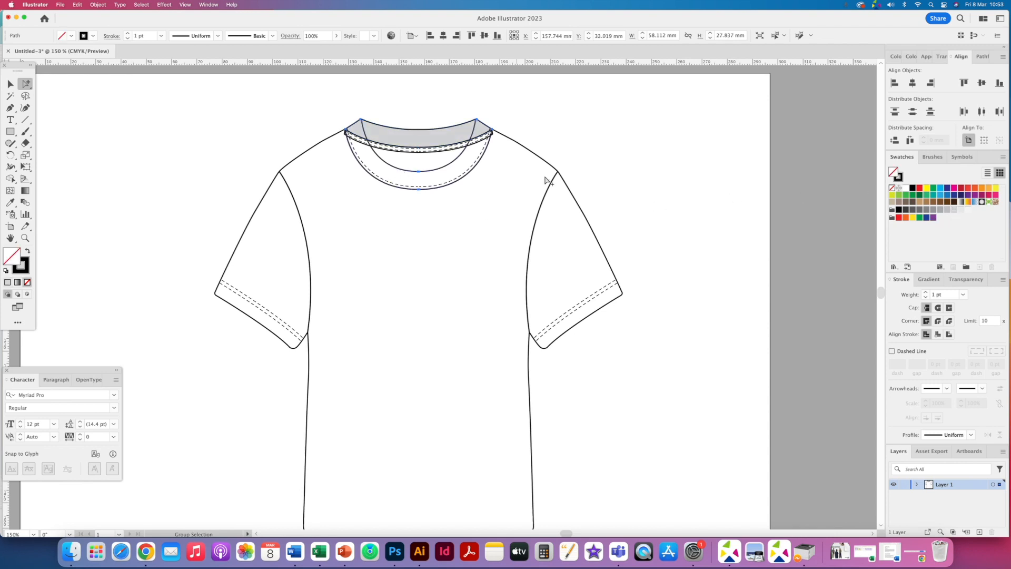
click(955, 211)
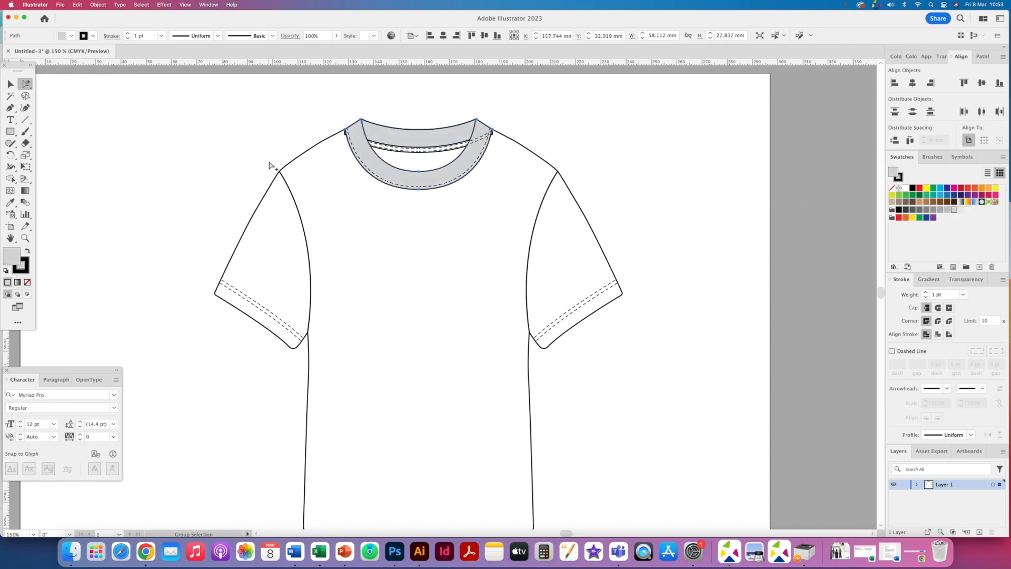
drag(271, 151, 289, 172)
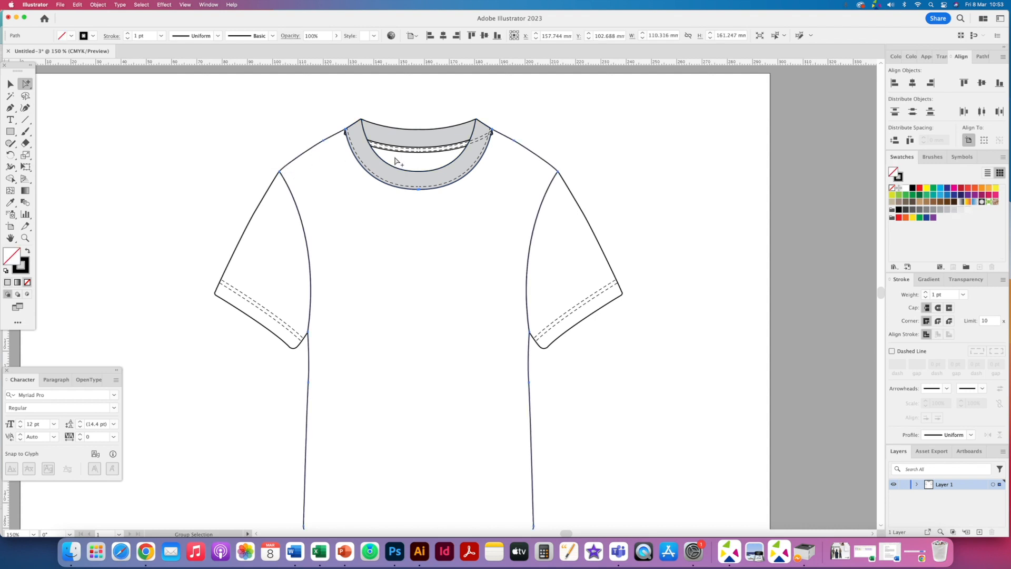
click(955, 210)
Step: Fill both sleeves with a mid-grey swatch
click(233, 211)
shift+click(582, 195)
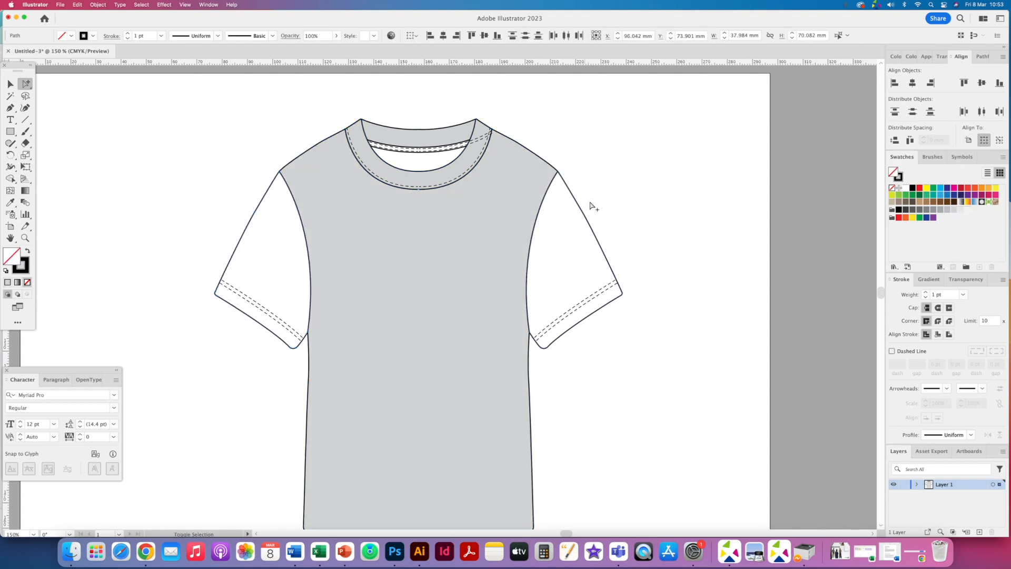
click(934, 210)
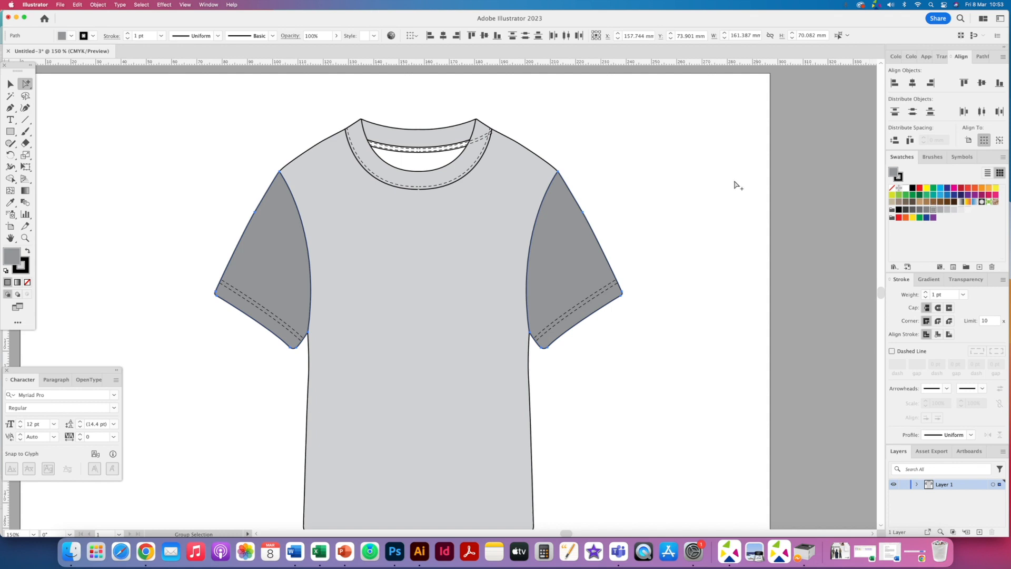
Step: Fill the neck tape inside the neckline with the mid-grey swatch and deselect it
click(433, 154)
key(super+equal)
key(super+equal)
click(351, 318)
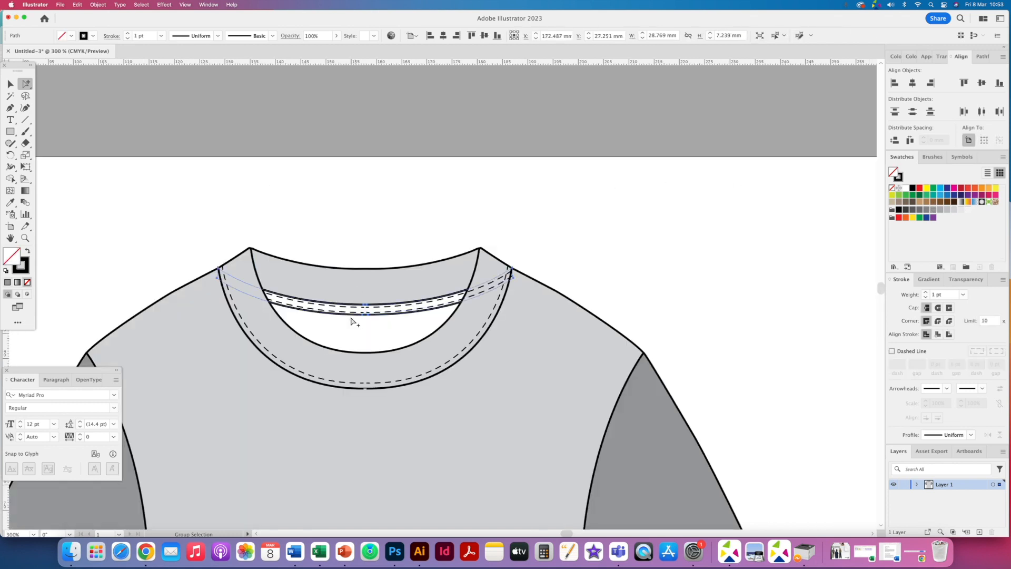
click(933, 209)
click(337, 236)
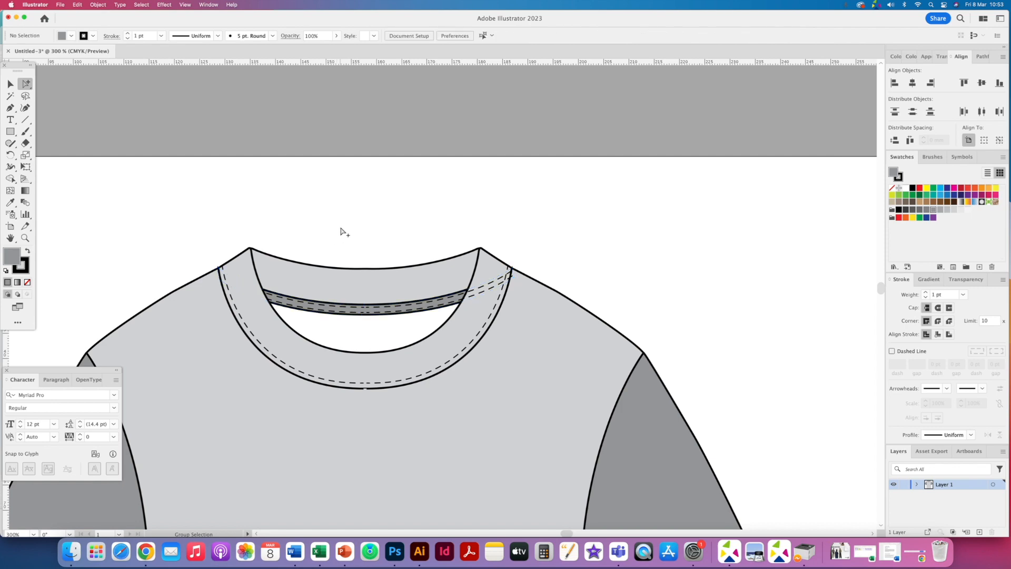
Step: Join the two dashed stitch lines of the neck tape at the centre with the Pen tool
key(z)
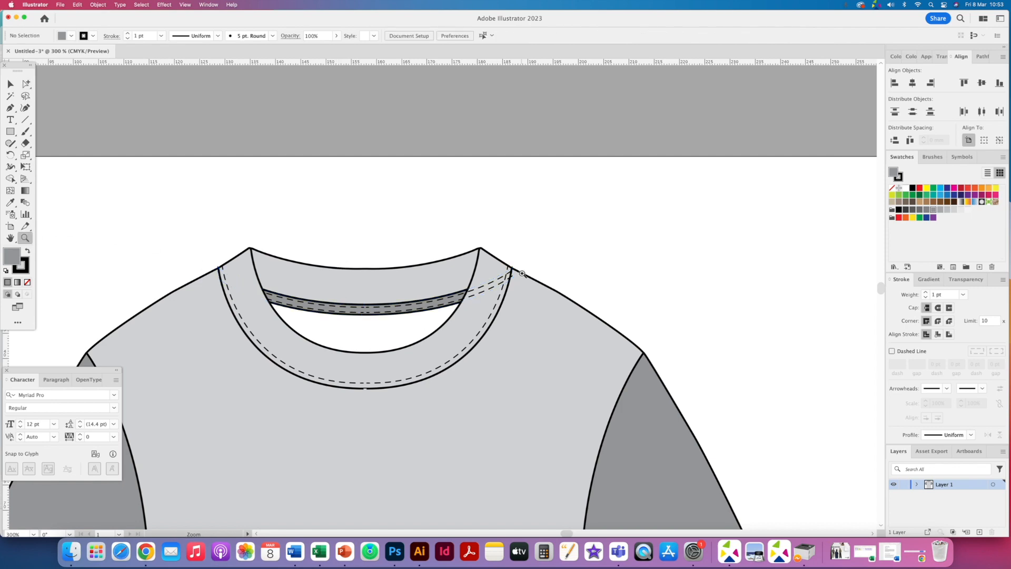
drag(345, 307, 507, 334)
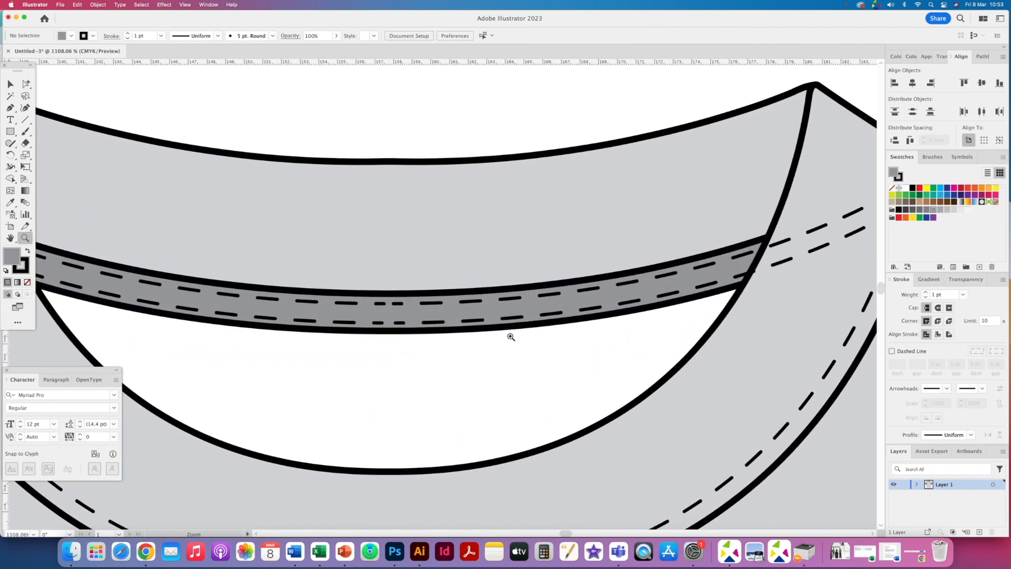
click(10, 108)
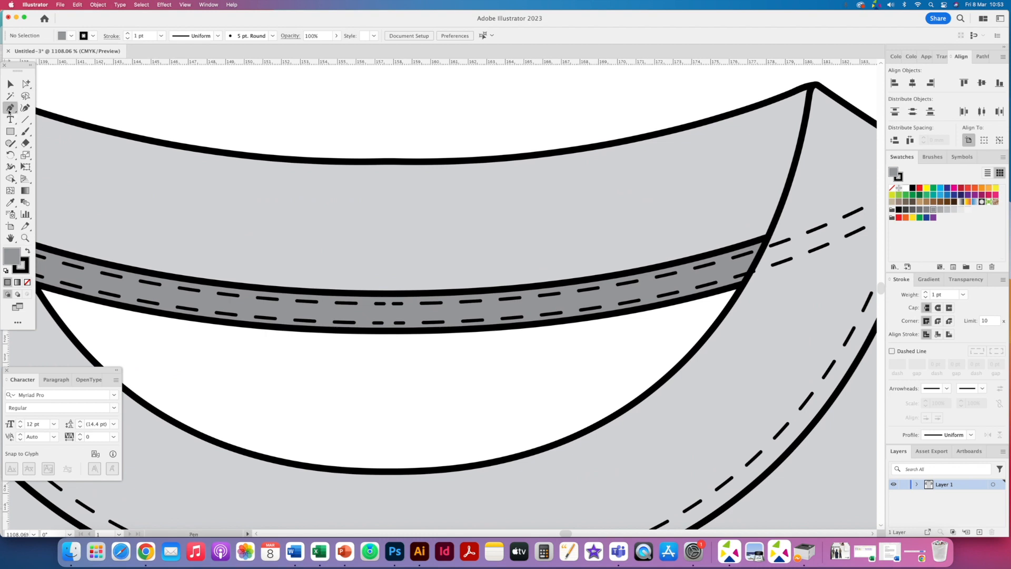
click(383, 322)
click(396, 323)
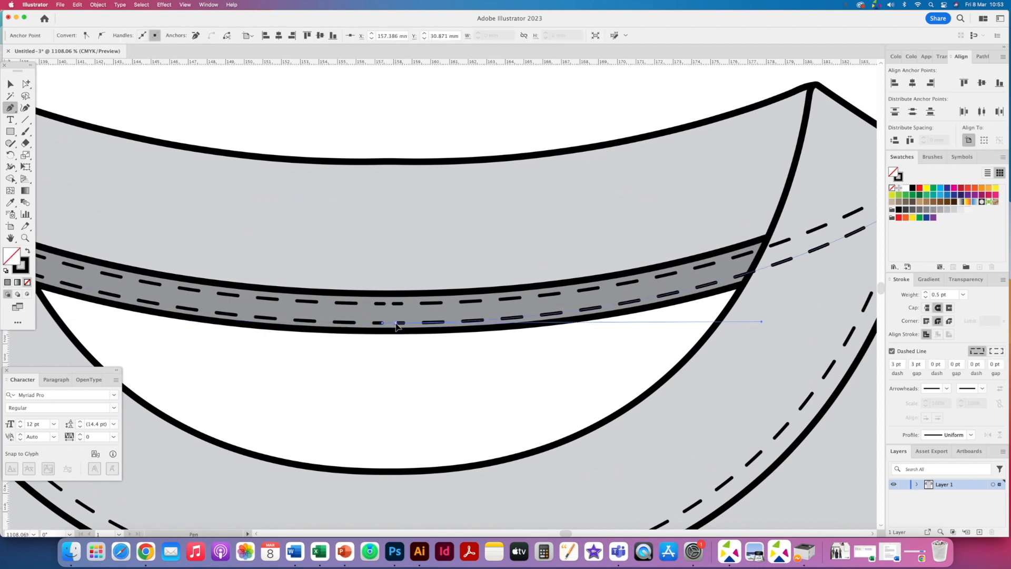
click(384, 304)
click(396, 304)
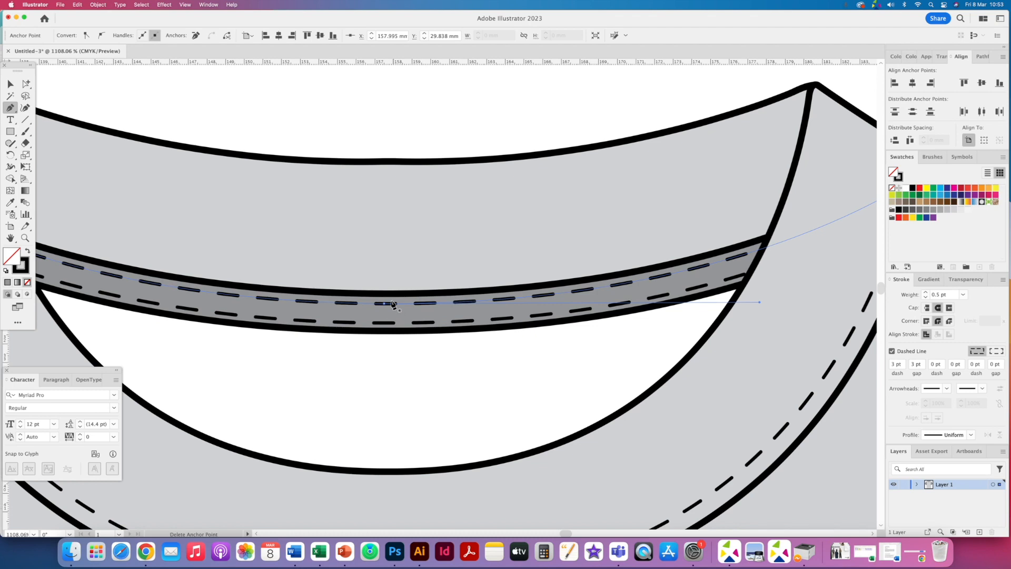
Step: Select the back neckband, neck tape and its stitch lines together and send them backward in the stacking order
click(25, 84)
key(super+minus)
key(super+minus)
key(super+minus)
key(super+minus)
key(super+minus)
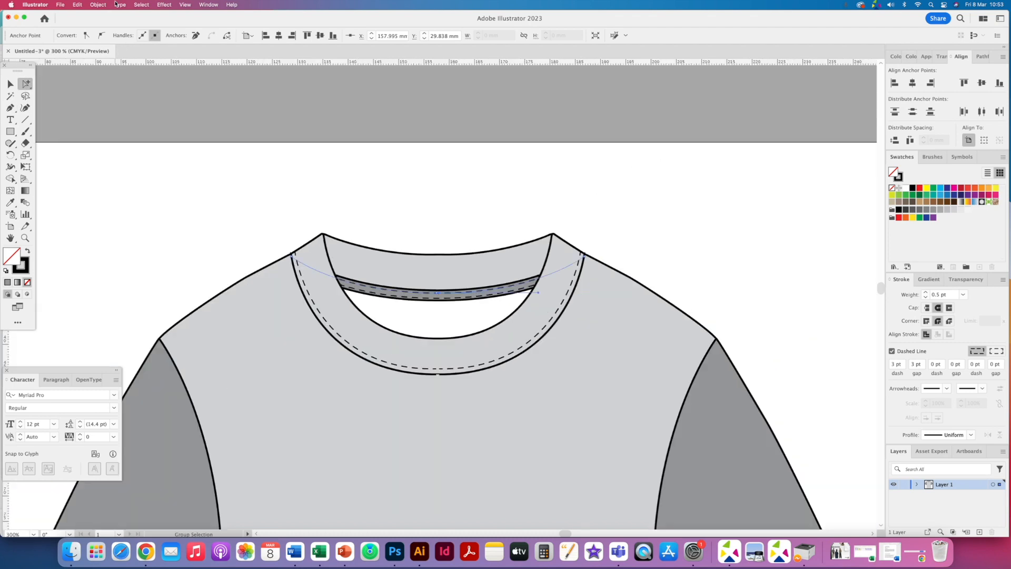
click(444, 254)
drag(420, 241, 445, 295)
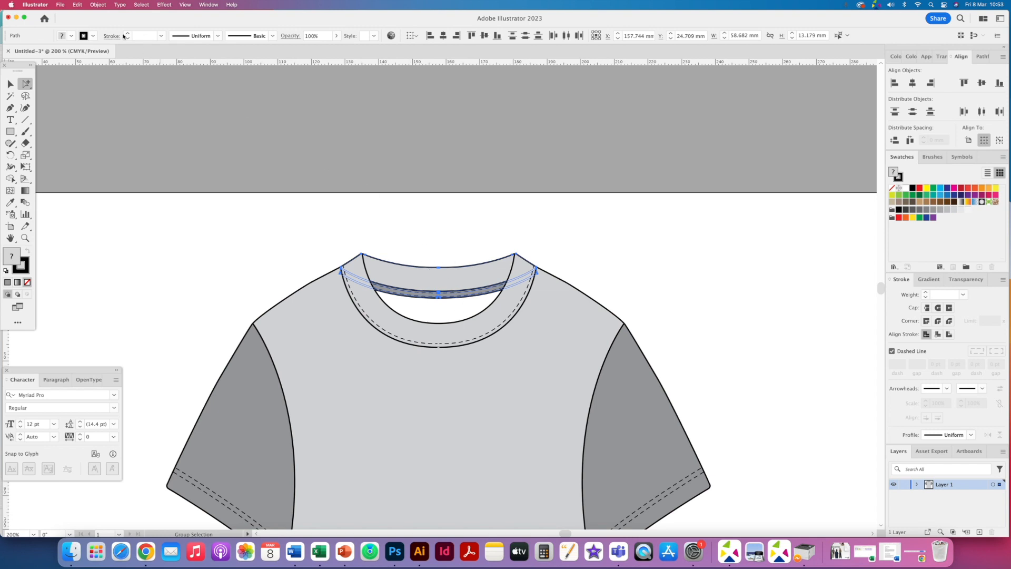
click(98, 5)
mouse_move(120, 25)
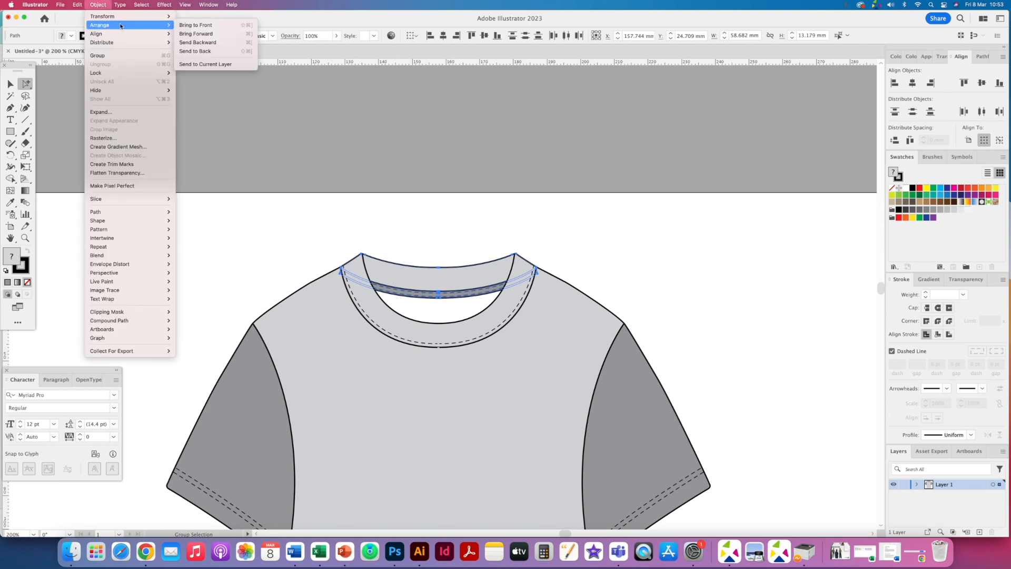
click(193, 42)
click(327, 237)
Step: Draw a rectangle about 46 by 15 mm over the neck opening, give it the body's appearance and send it to the back
drag(378, 300, 332, 200)
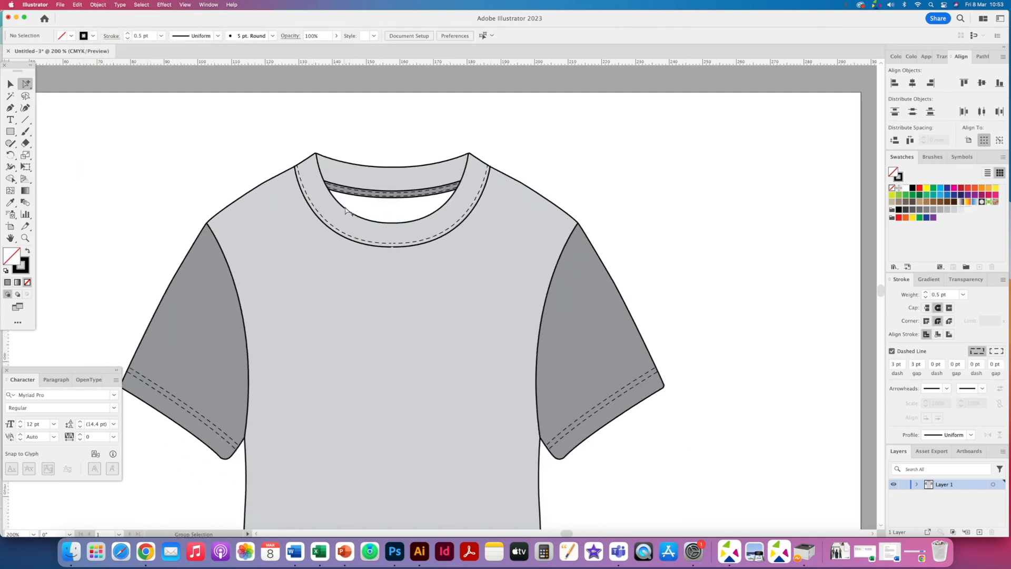
click(7, 131)
drag(313, 186, 470, 236)
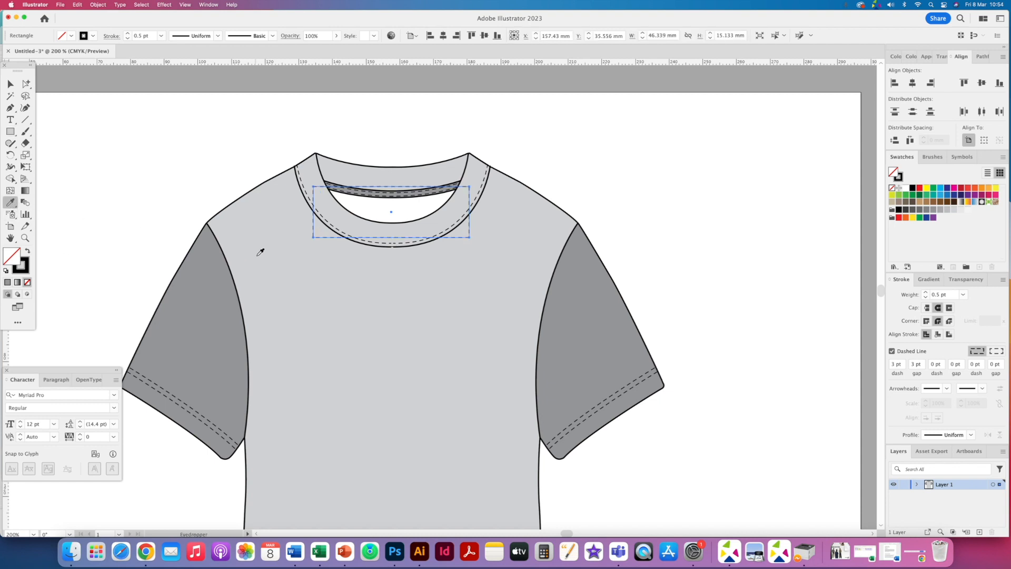
click(260, 239)
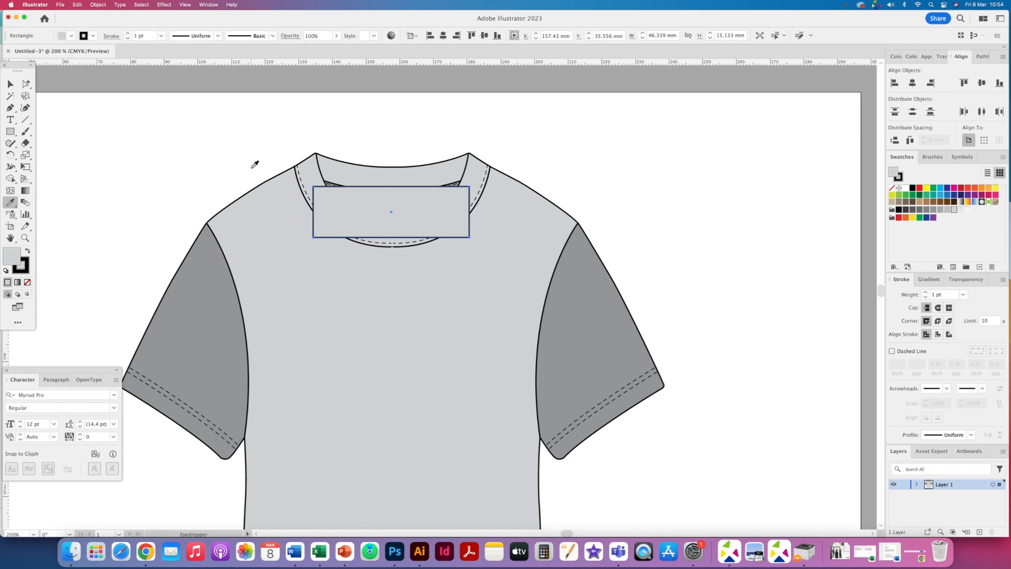
key(super+shift+[)
click(10, 85)
click(113, 158)
Step: Change the fill of both sleeves to white
key(super+minus)
click(26, 84)
click(266, 305)
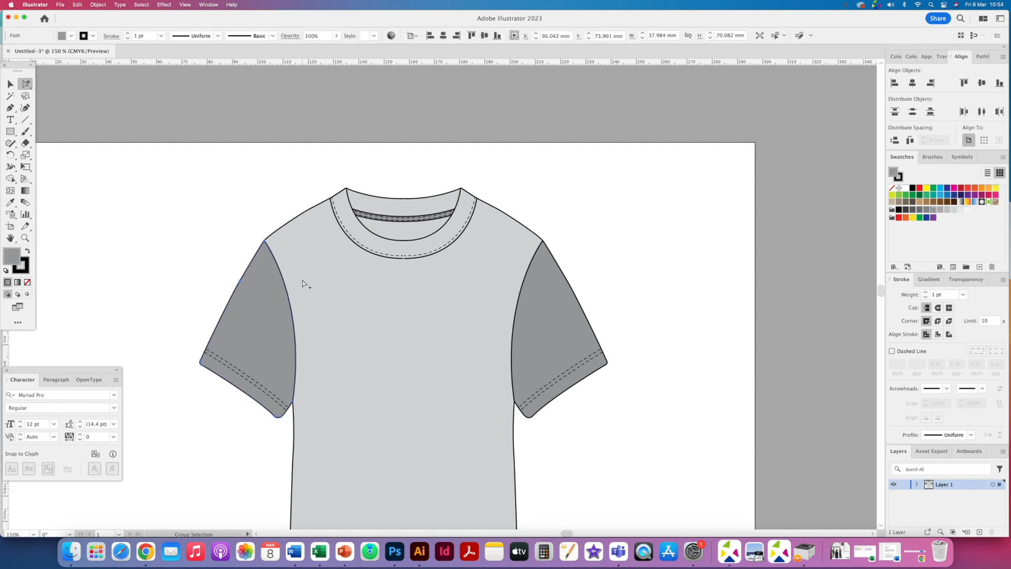
shift+click(538, 299)
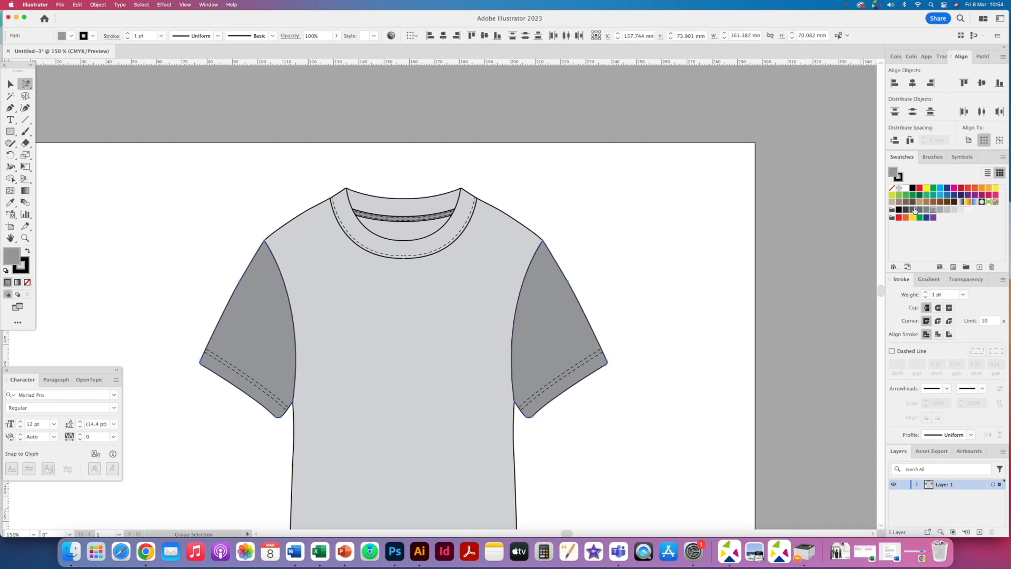
click(906, 189)
Step: Fill the body, both neckbands, the rectangle behind the neck opening and the neck tape with white
click(298, 255)
shift+click(390, 228)
click(906, 188)
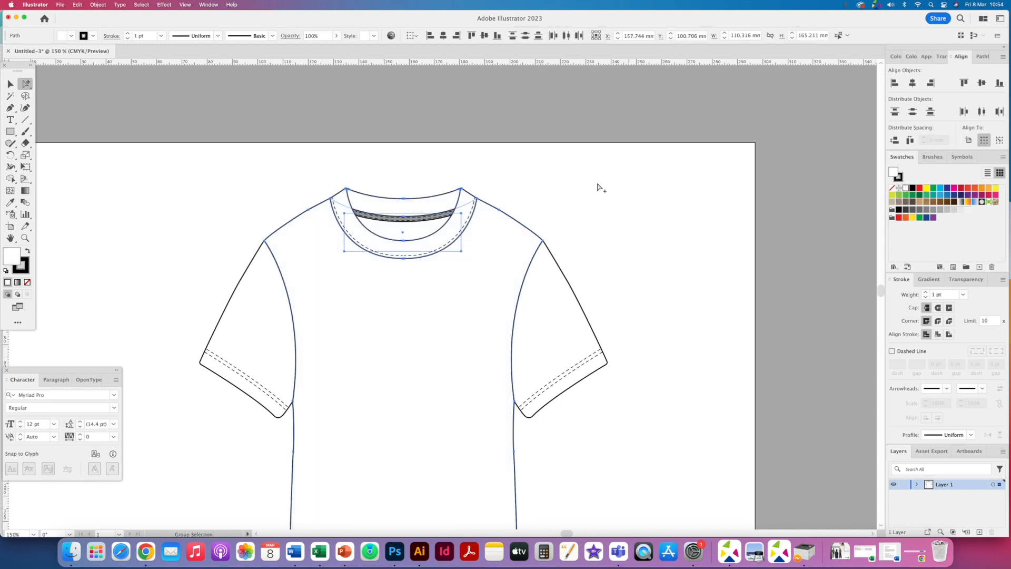
click(402, 174)
click(400, 222)
click(422, 217)
Step: Select only the body's hem segment with the Direct Selection tool, copy it and paste the copy in front
drag(470, 312, 483, 208)
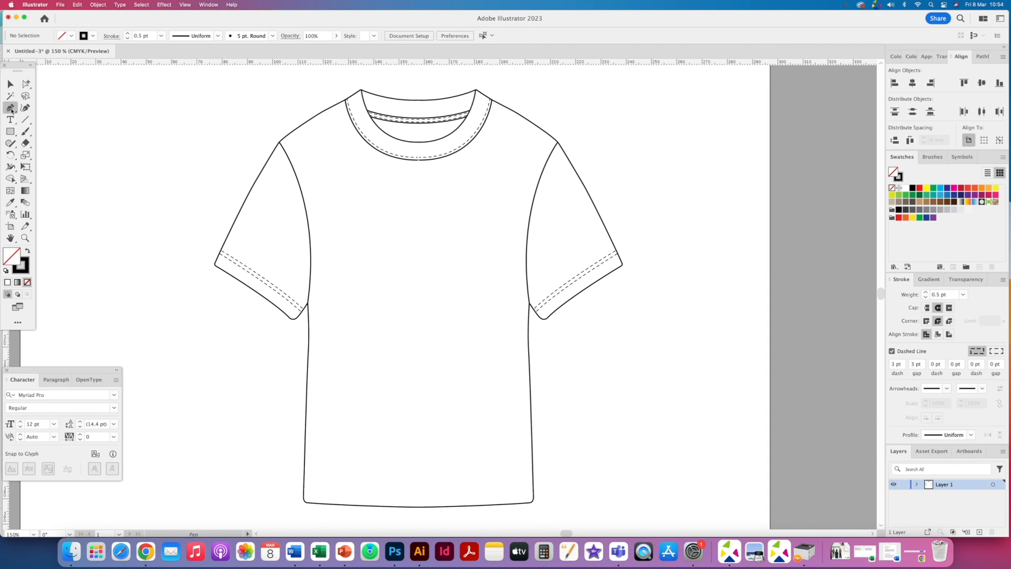
drag(26, 84, 64, 83)
click(436, 506)
click(419, 507)
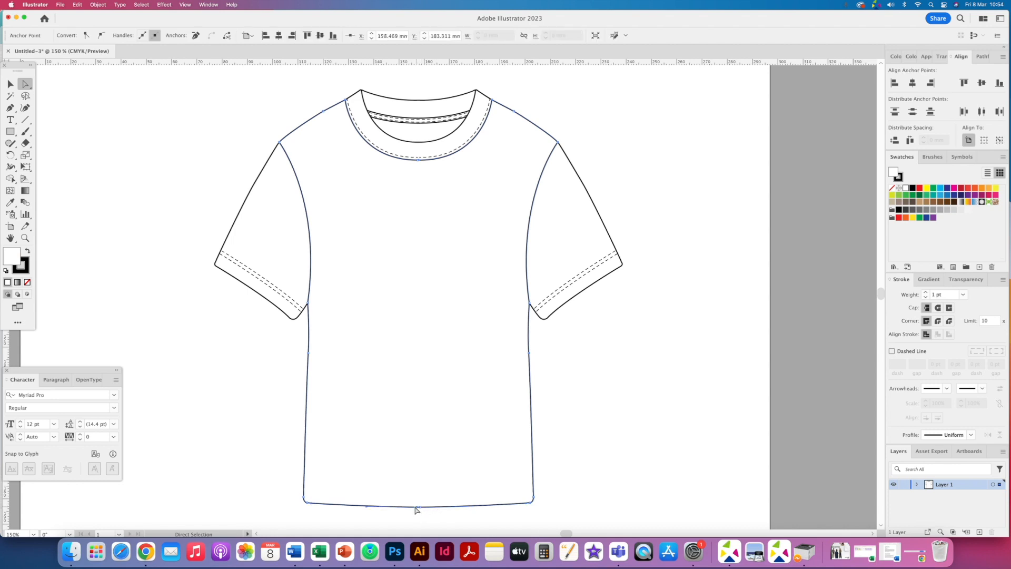
click(415, 522)
drag(419, 515, 400, 503)
key(super+c)
key(super+f)
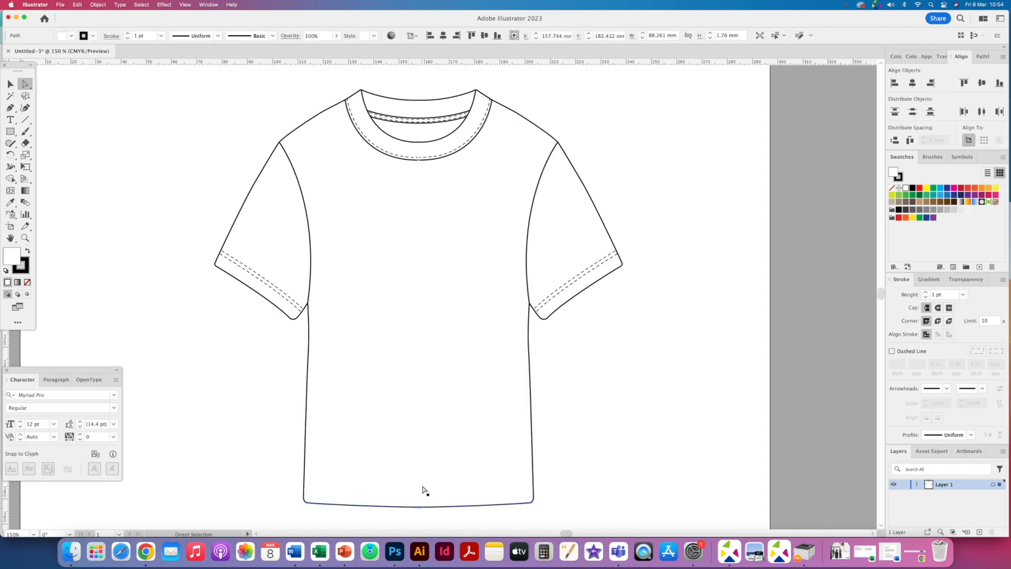
Step: Move the copied hem line up about 4 mm and give it the dashed 0.5 pt appearance of the sleeve stitching
drag(421, 509, 420, 496)
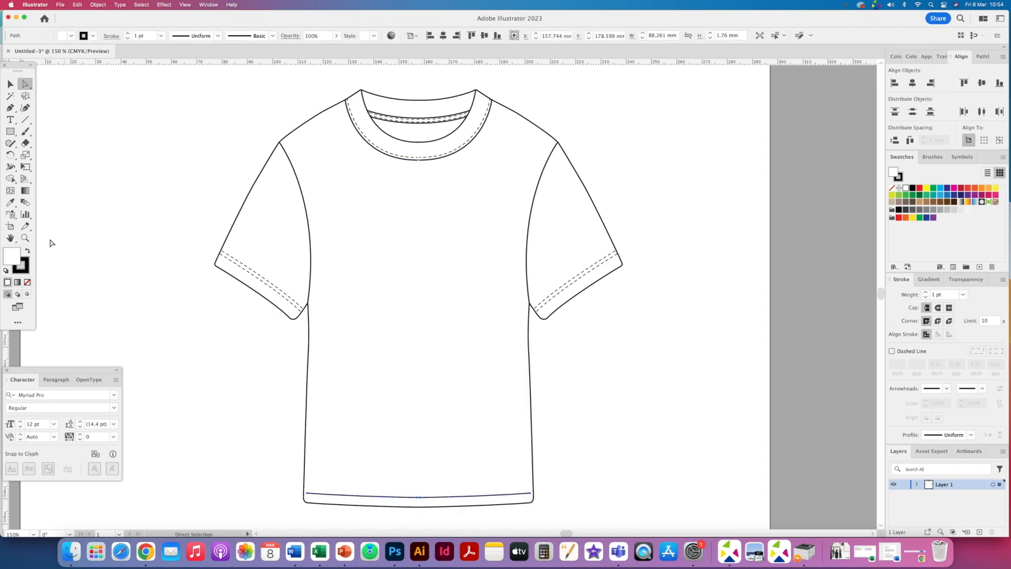
click(9, 202)
click(240, 259)
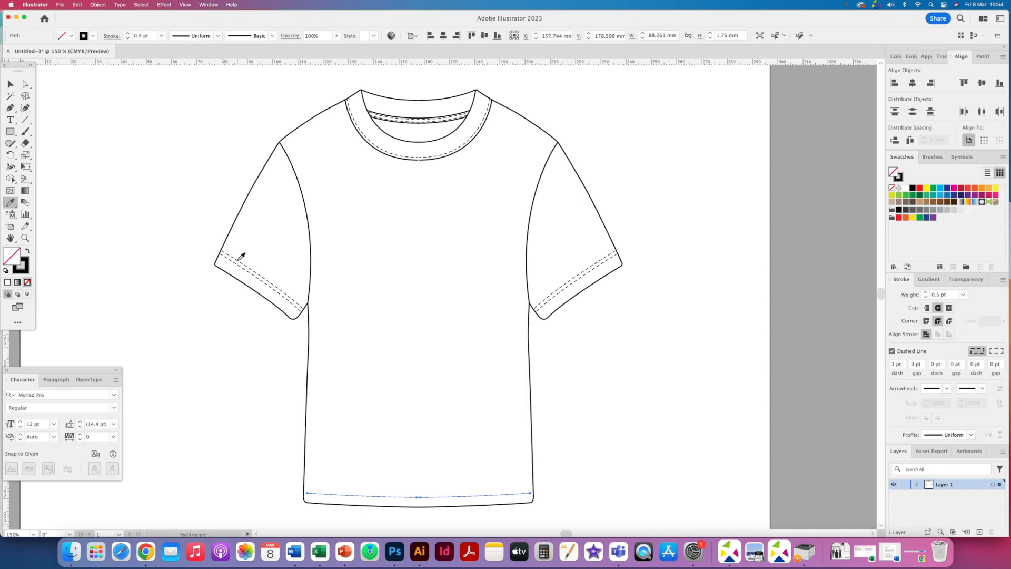
Step: Duplicate the dashed hem line slightly above itself to form a second row of stitching
click(11, 84)
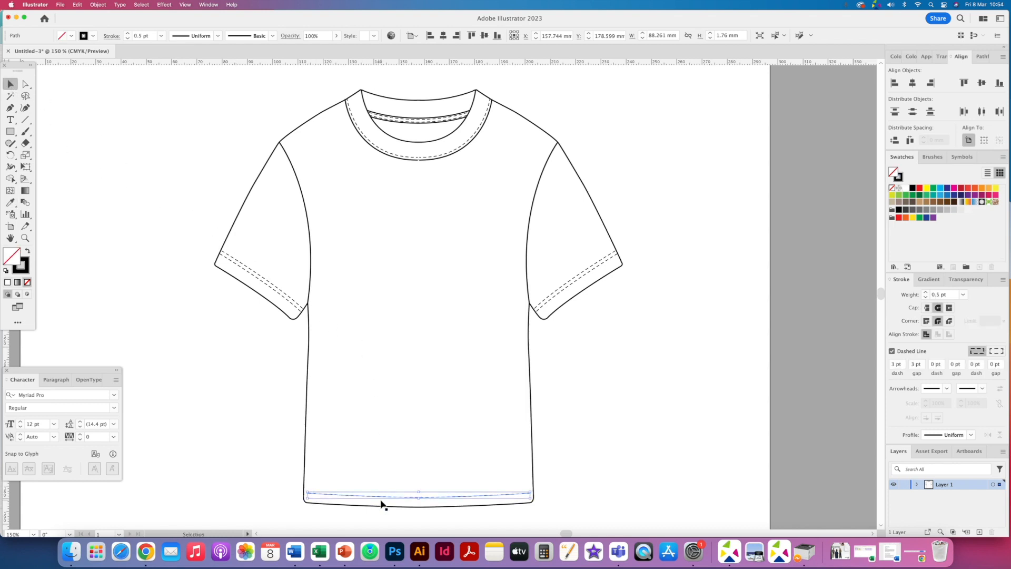
drag(381, 496, 379, 493)
click(595, 357)
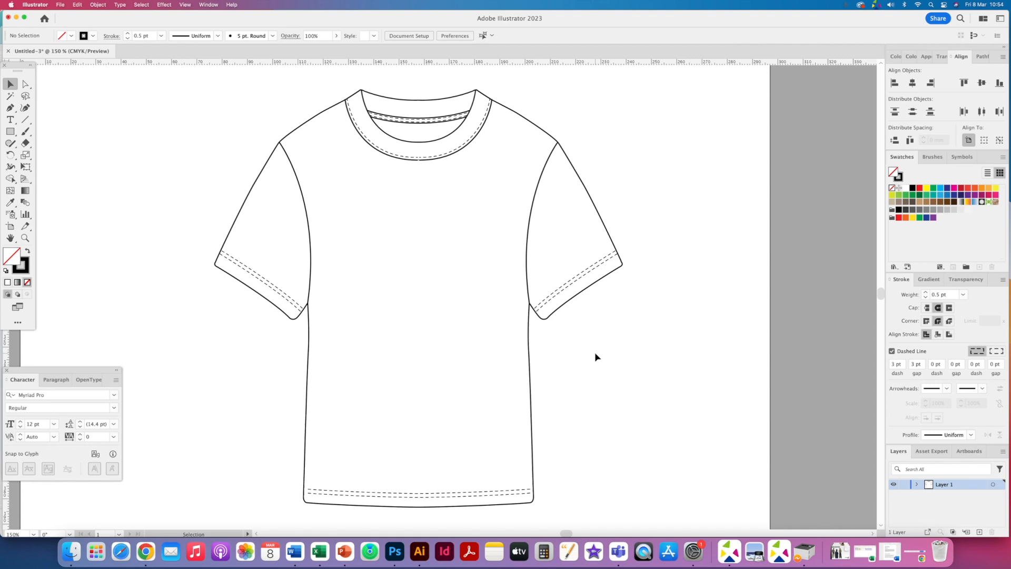
Step: Select the body, both sleeves and the front neckband with Group Selection, copy them and paste the copies in front
drag(25, 85, 58, 98)
key(super+0)
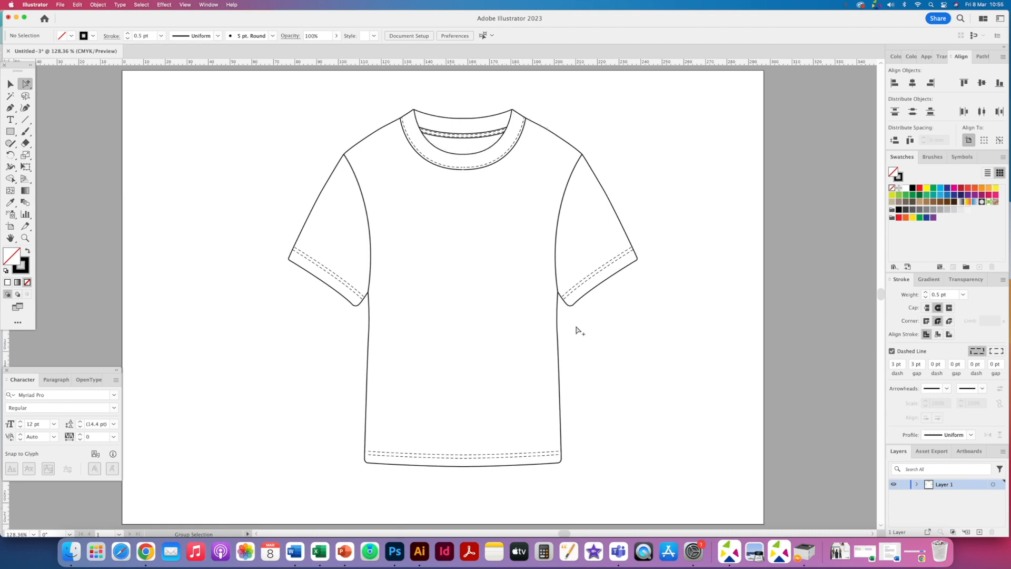
click(544, 314)
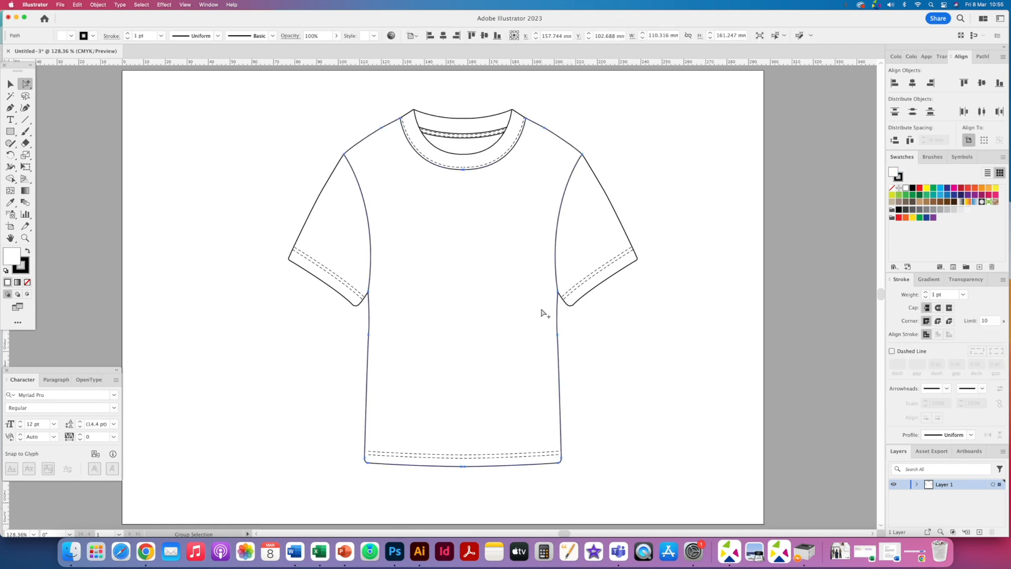
shift+click(575, 263)
shift+click(347, 219)
shift+click(419, 142)
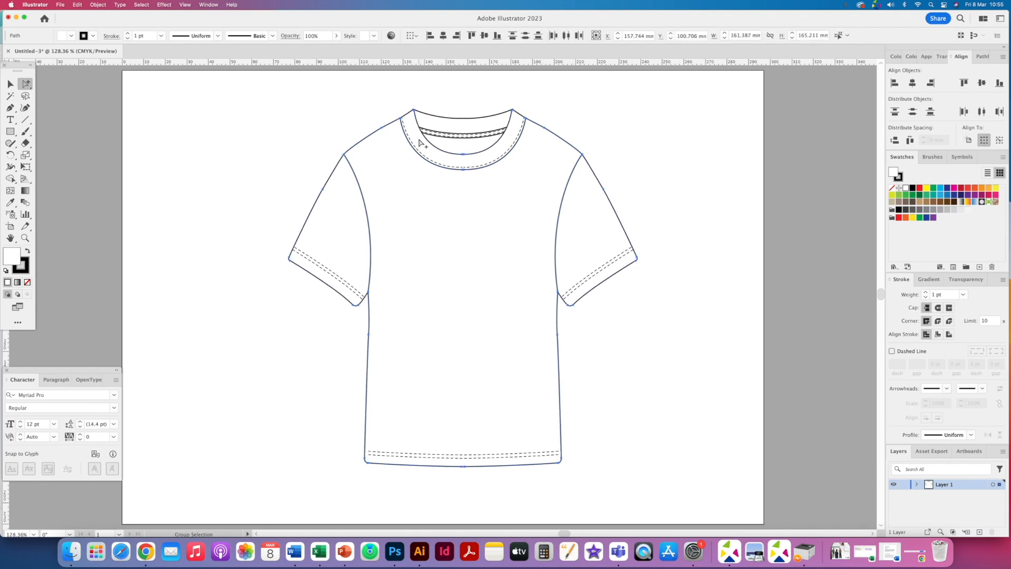
key(super+g)
click(452, 97)
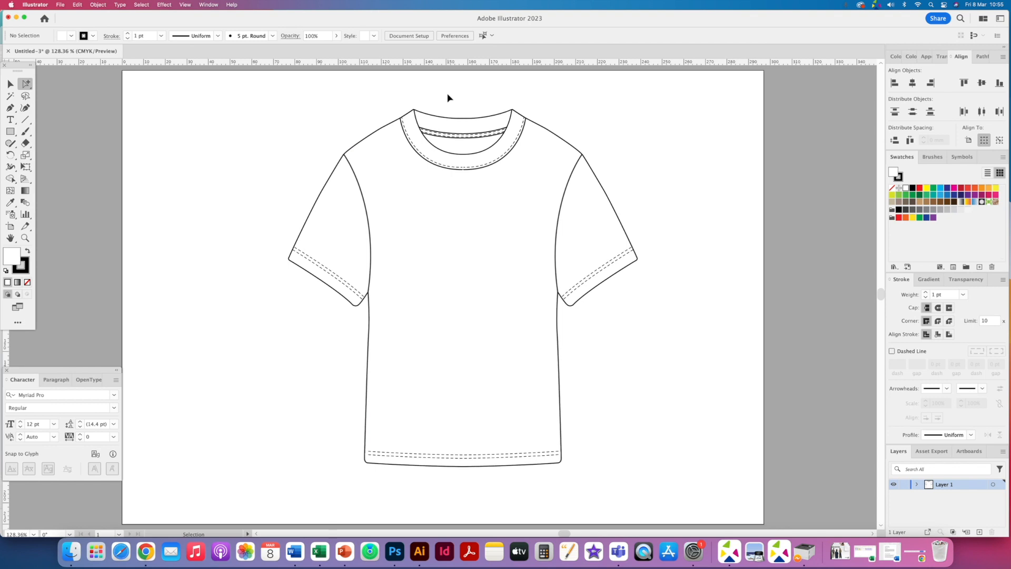
key(super+z)
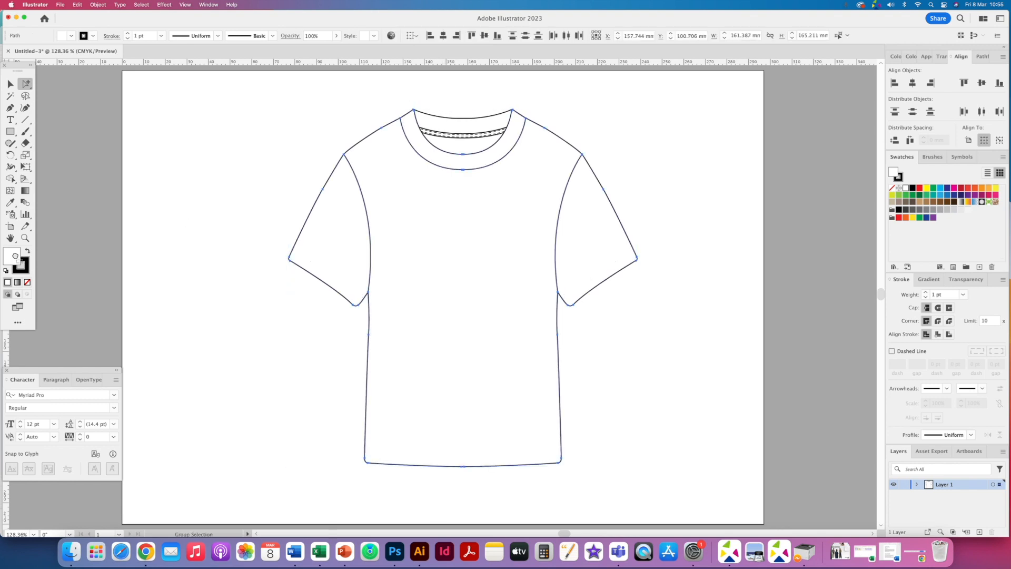
Step: Fill the pasted body, sleeve and neckband copies with black and expand their fill and stroke
drag(15, 255, 13, 254)
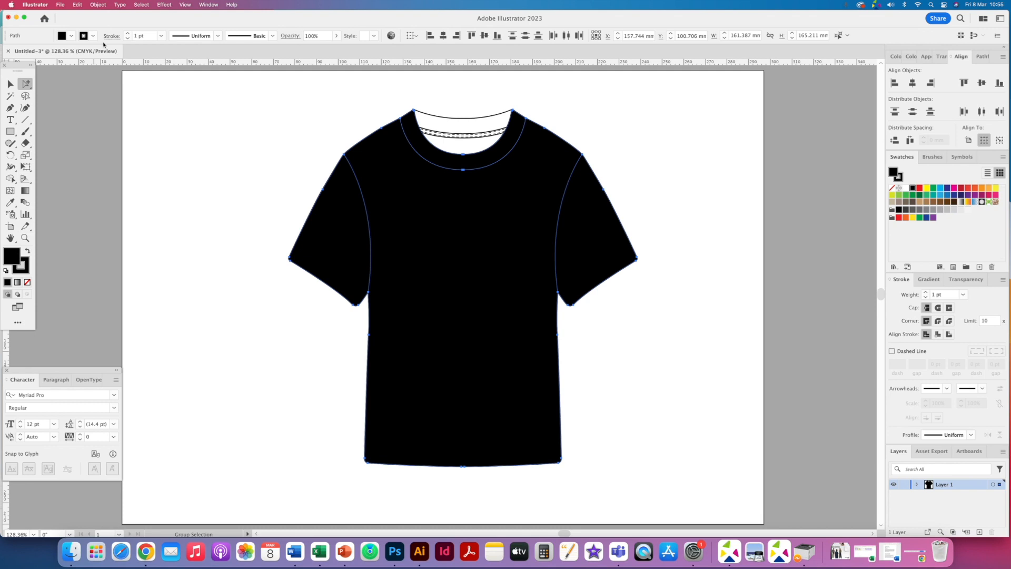
click(99, 4)
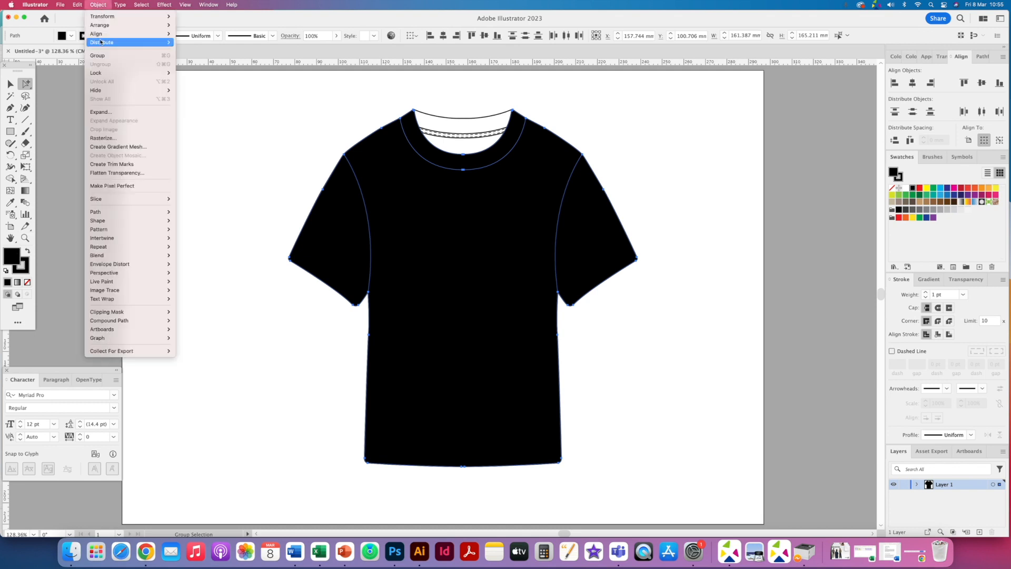
click(103, 114)
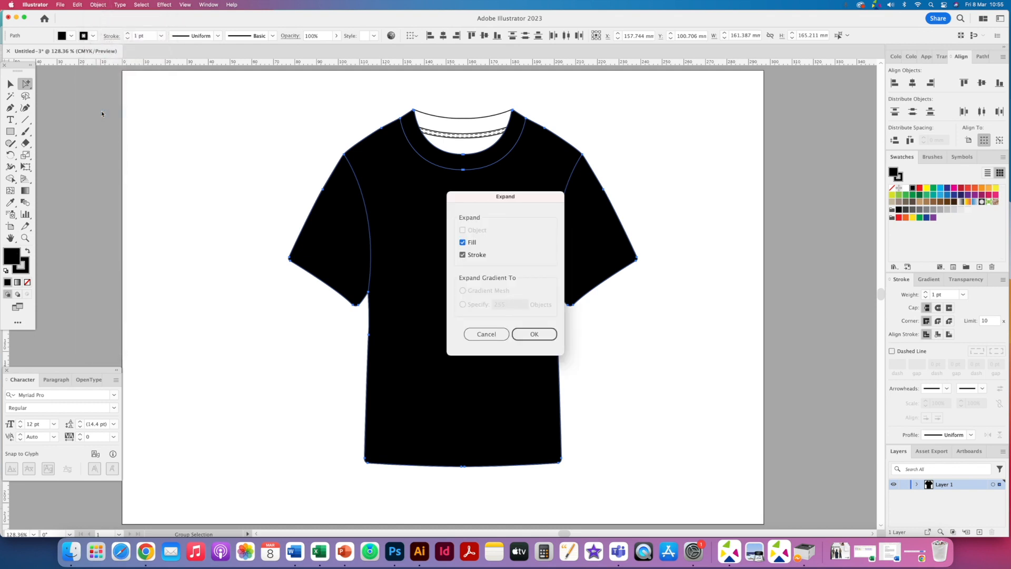
key(Return)
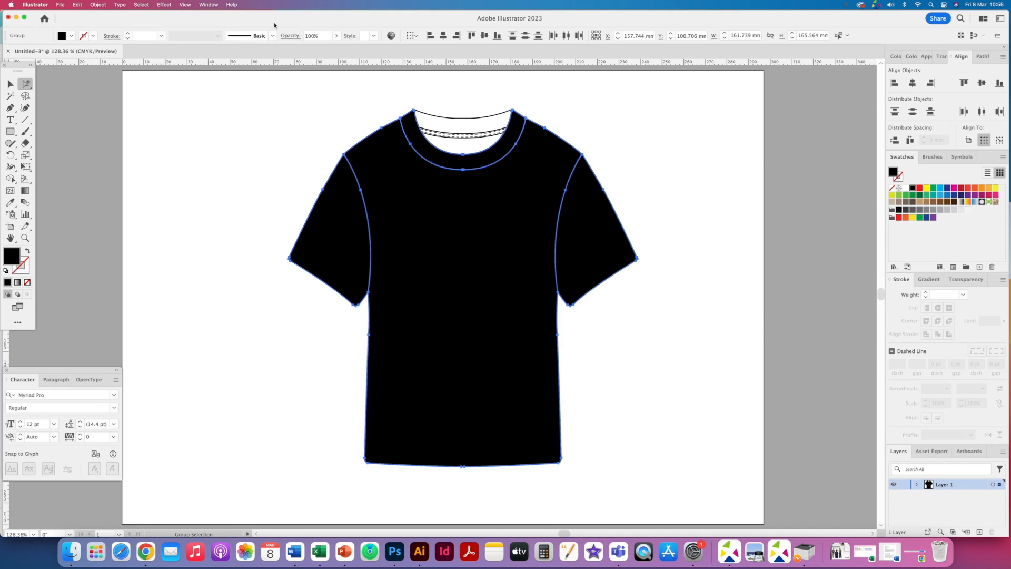
Step: Combine the expanded copies into one silhouette with Pathfinder and turn it into an unfilled black outline with a 2 pt stroke
click(941, 56)
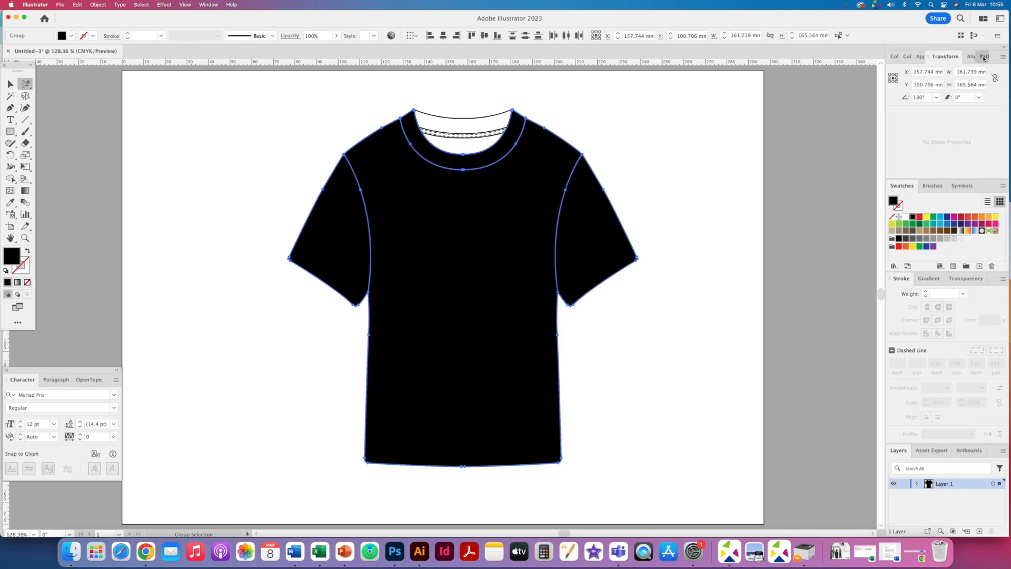
click(982, 56)
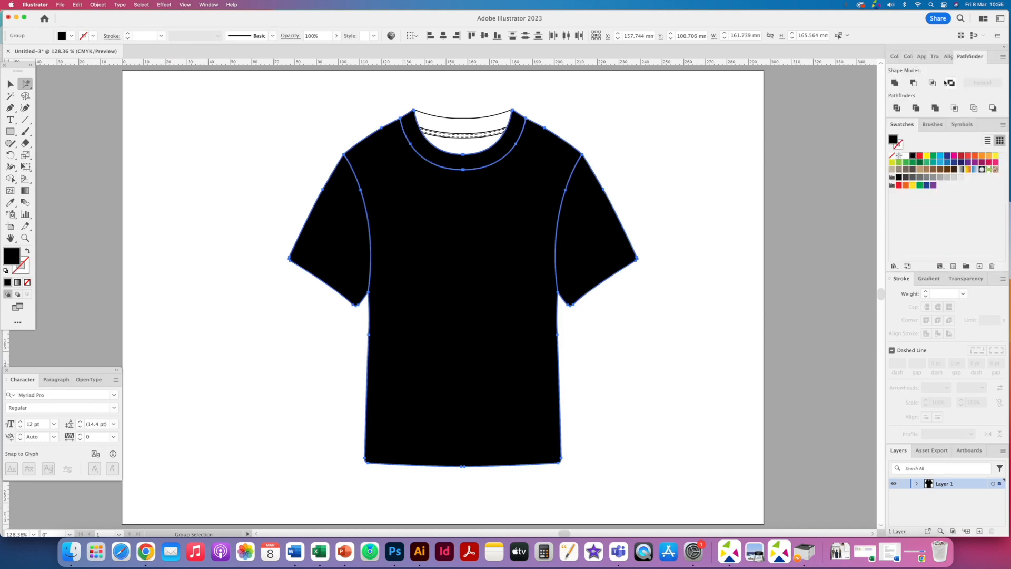
click(916, 109)
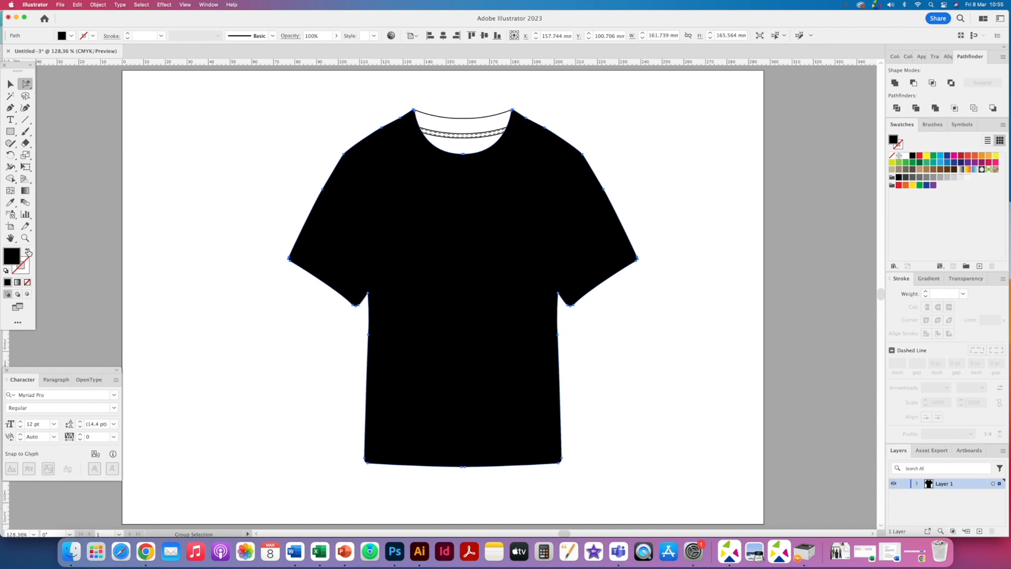
click(28, 252)
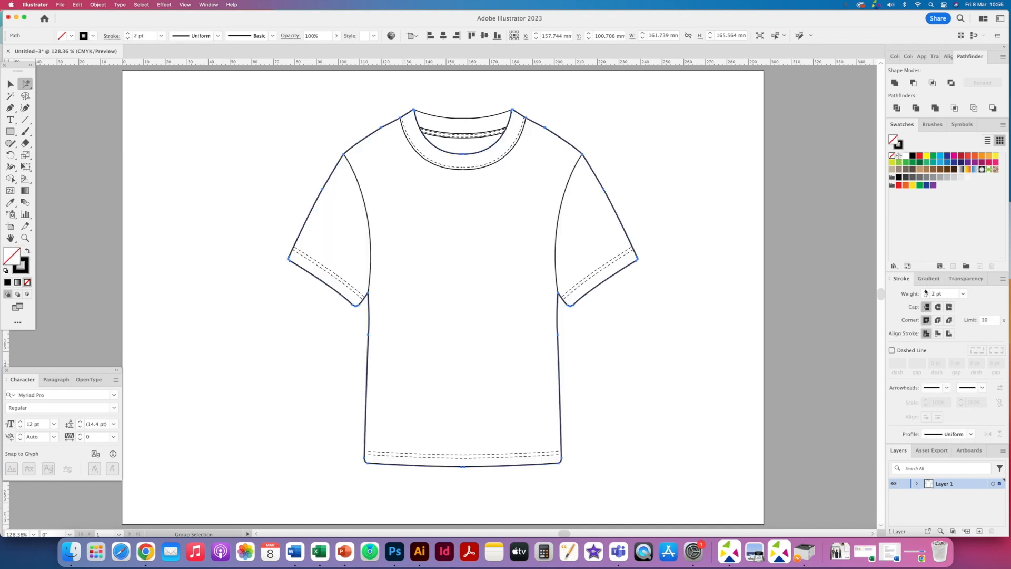
Step: Copy only the upper edge of the back neckband, paste it in front and set its stroke to 2 pt
drag(25, 83, 68, 85)
drag(452, 106, 472, 121)
key(super)
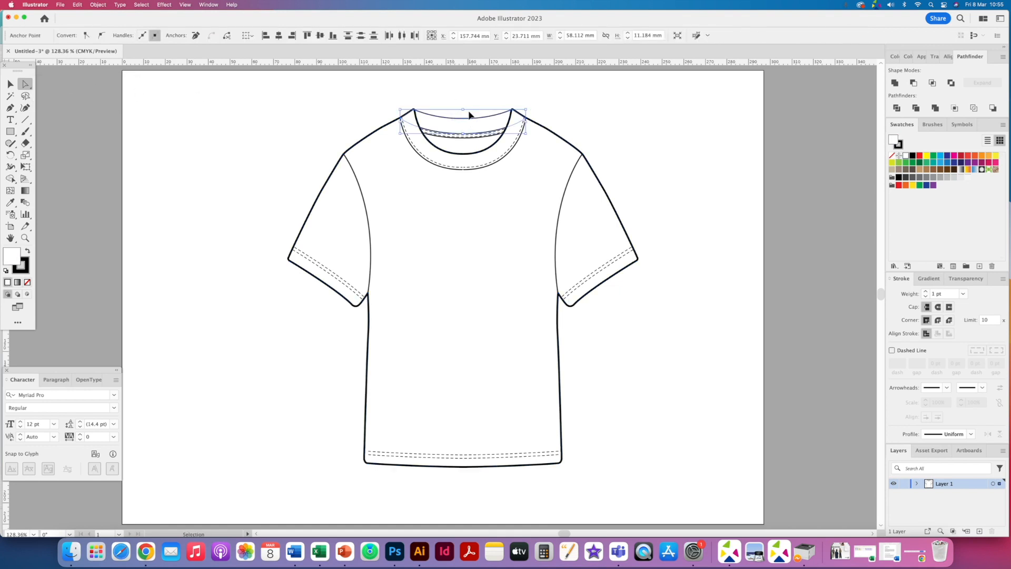
super+click(468, 112)
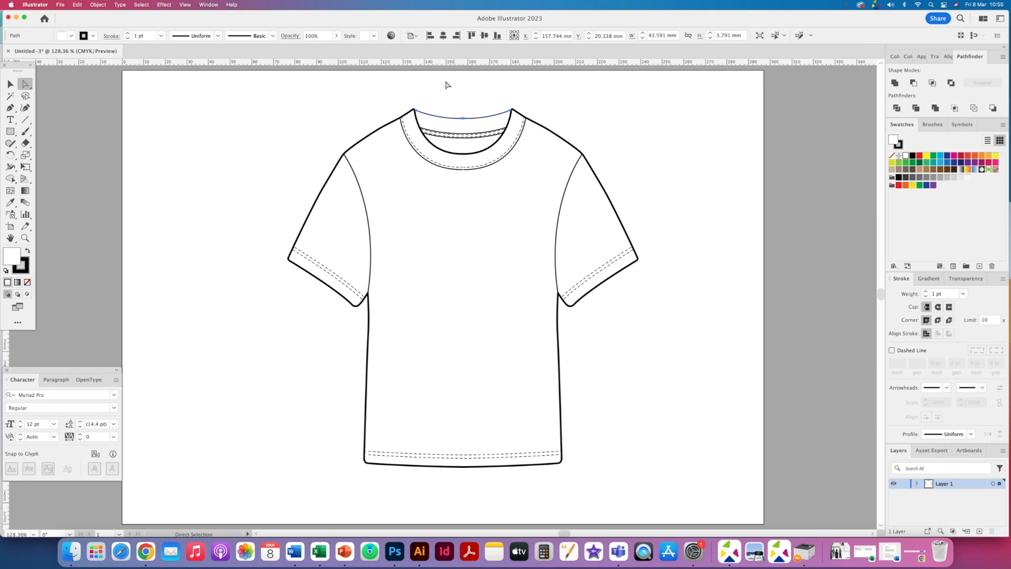
click(8, 205)
click(925, 292)
click(11, 85)
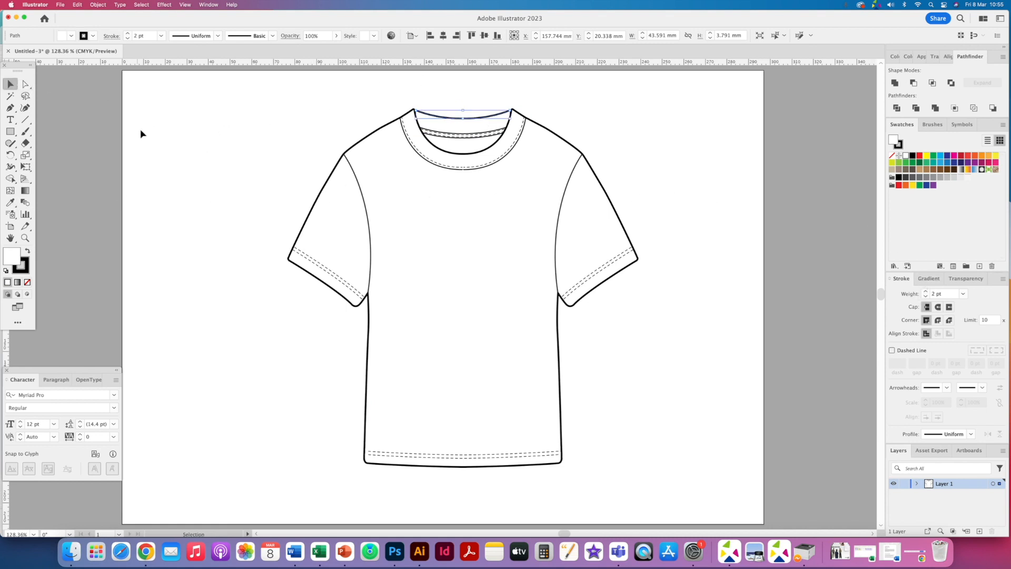
click(142, 135)
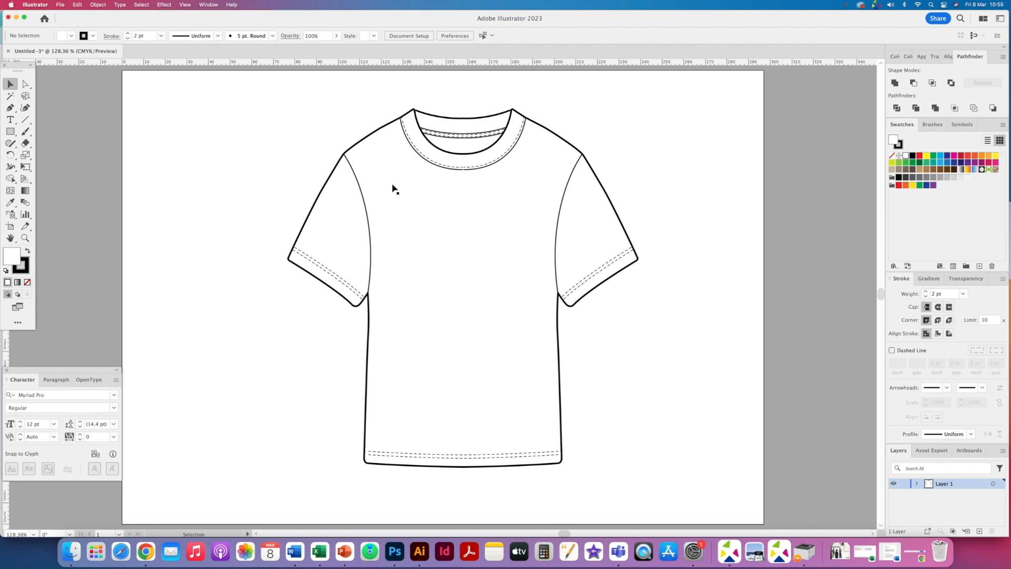
Step: Move both end points of the thick back neckline so they meet the shoulder tips of the outline
click(25, 238)
drag(425, 127, 484, 263)
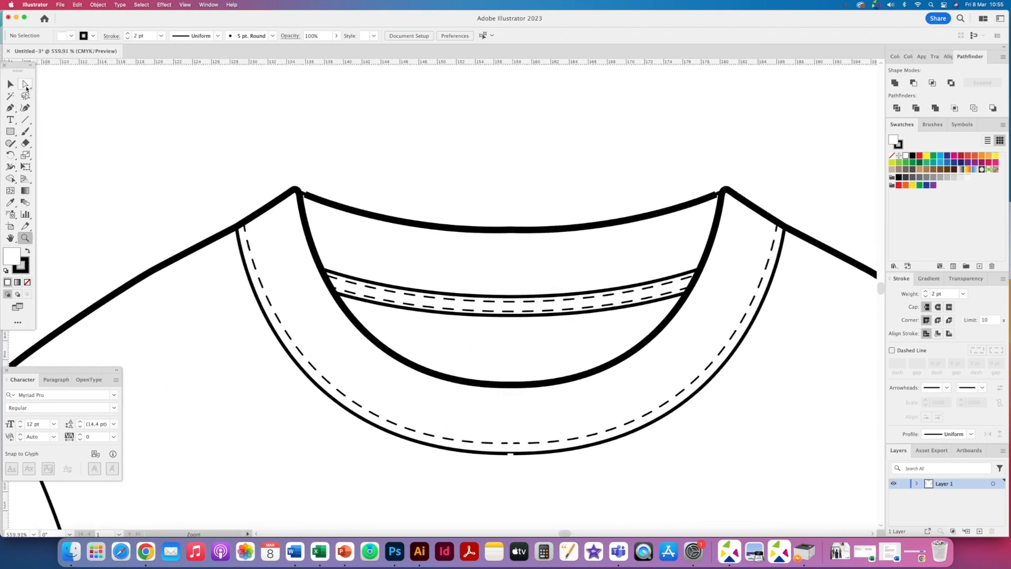
click(24, 84)
click(308, 198)
drag(306, 195, 299, 193)
drag(722, 186, 726, 188)
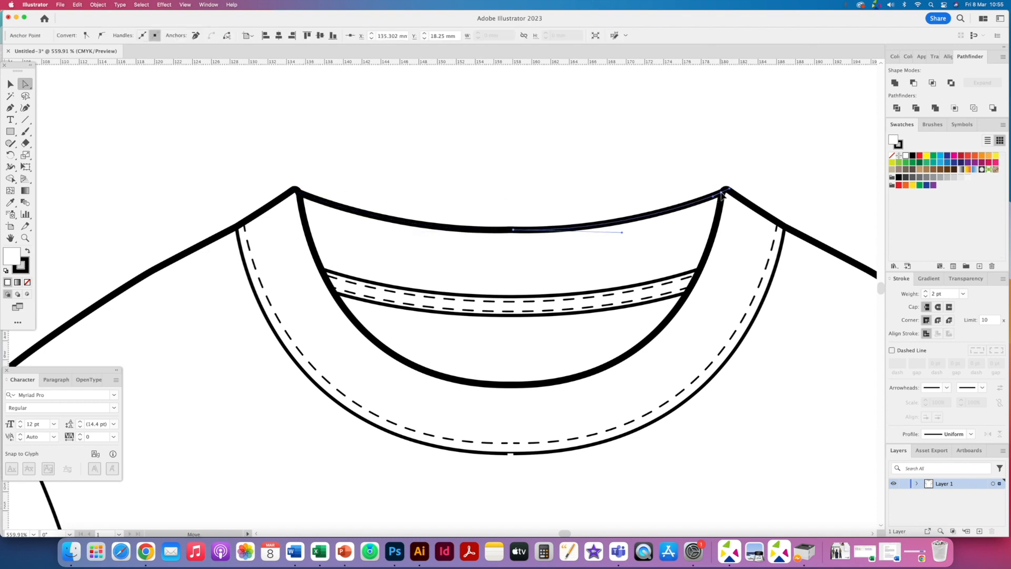
Step: Close the small gap at the bottom centre of the body's neckline by joining its open ends with the Pen tool
click(520, 453)
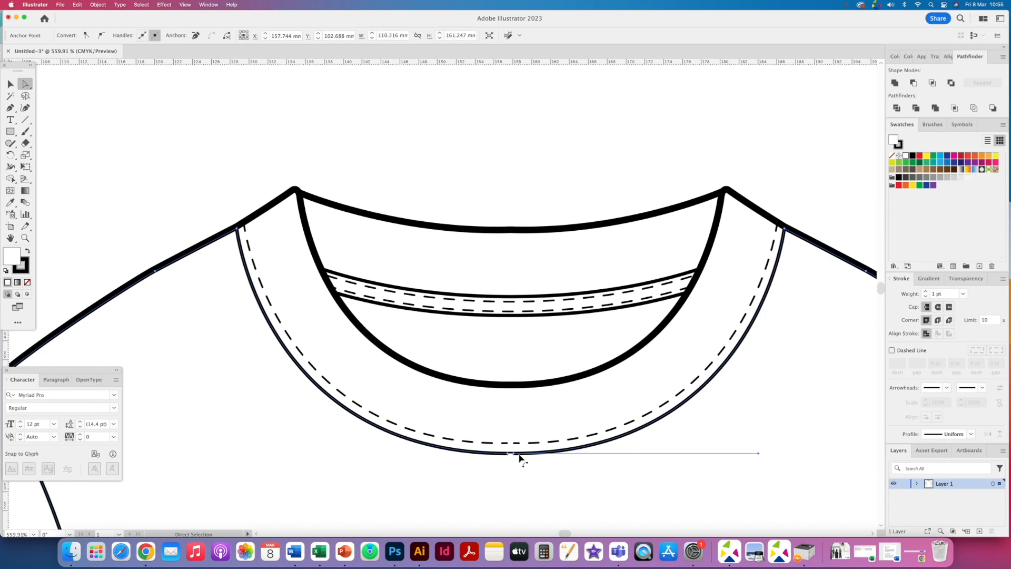
key(super+equal)
key(super+equal)
drag(235, 425, 383, 311)
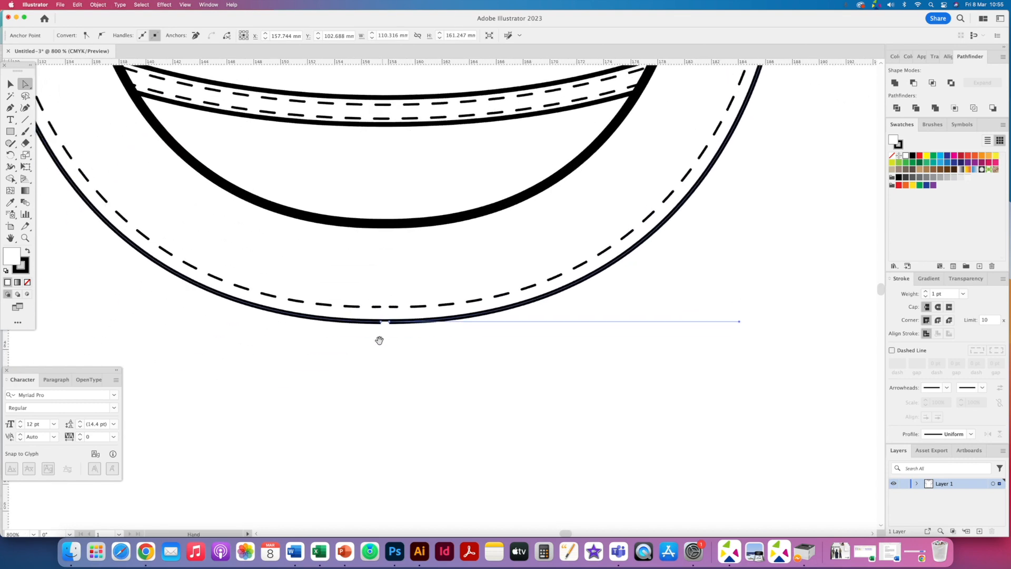
key(super+equal)
drag(323, 347, 474, 181)
drag(268, 328, 442, 163)
click(10, 107)
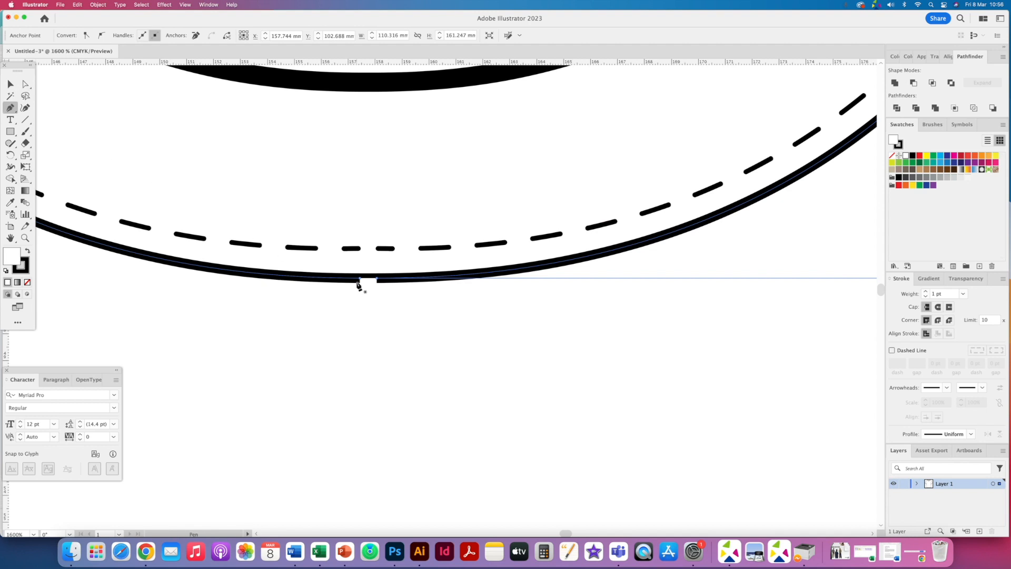
click(377, 280)
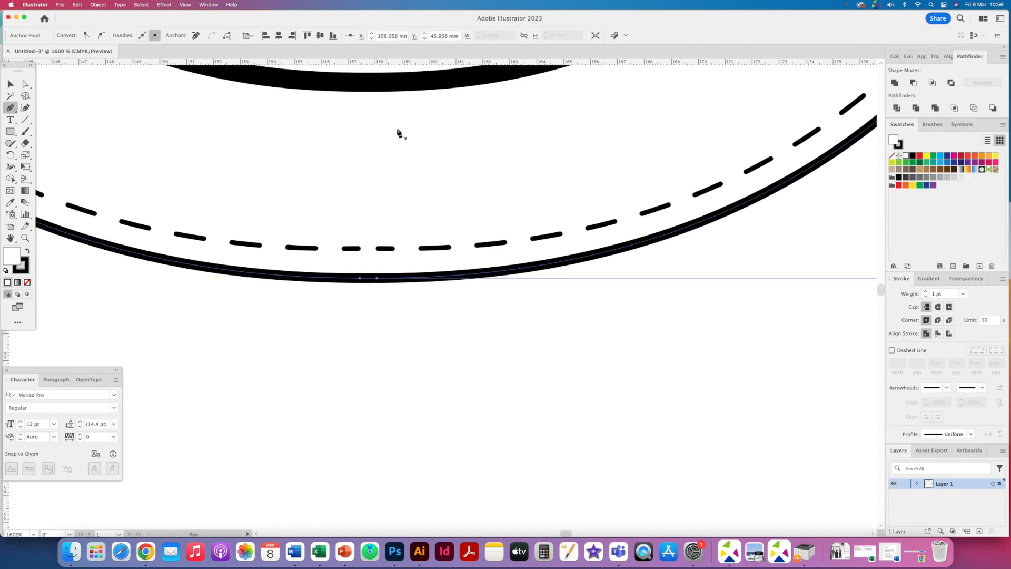
key(super+0)
key(v)
click(204, 178)
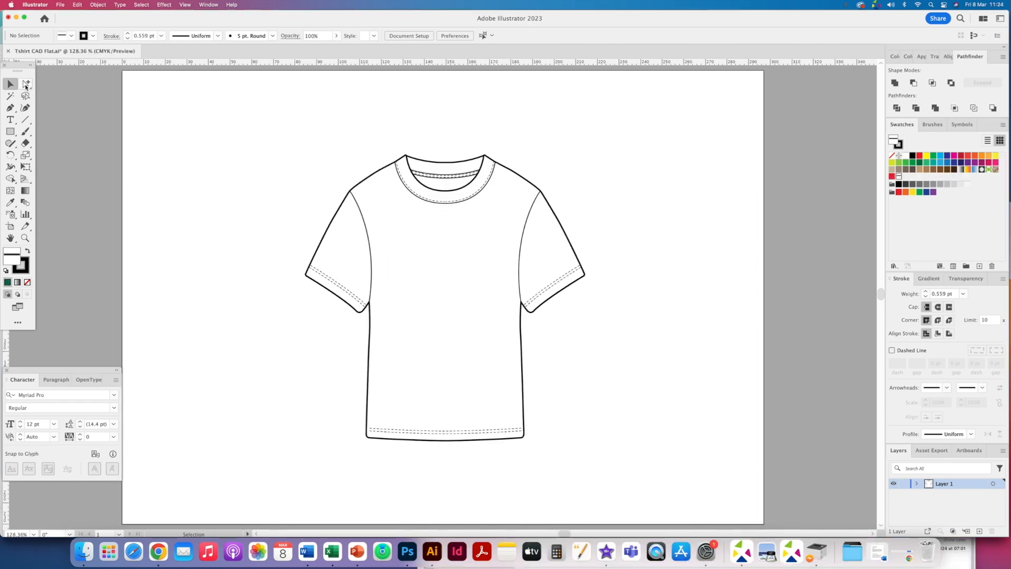
click(26, 84)
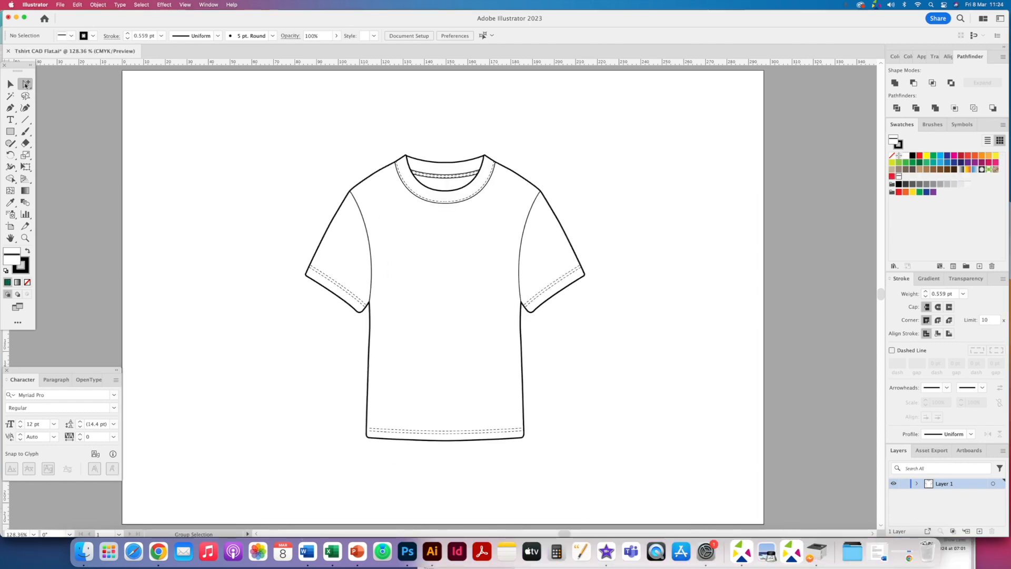
click(351, 266)
drag(416, 196, 402, 156)
drag(545, 243, 592, 218)
key(super+z)
key(super+z)
key(super+z)
key(super+z)
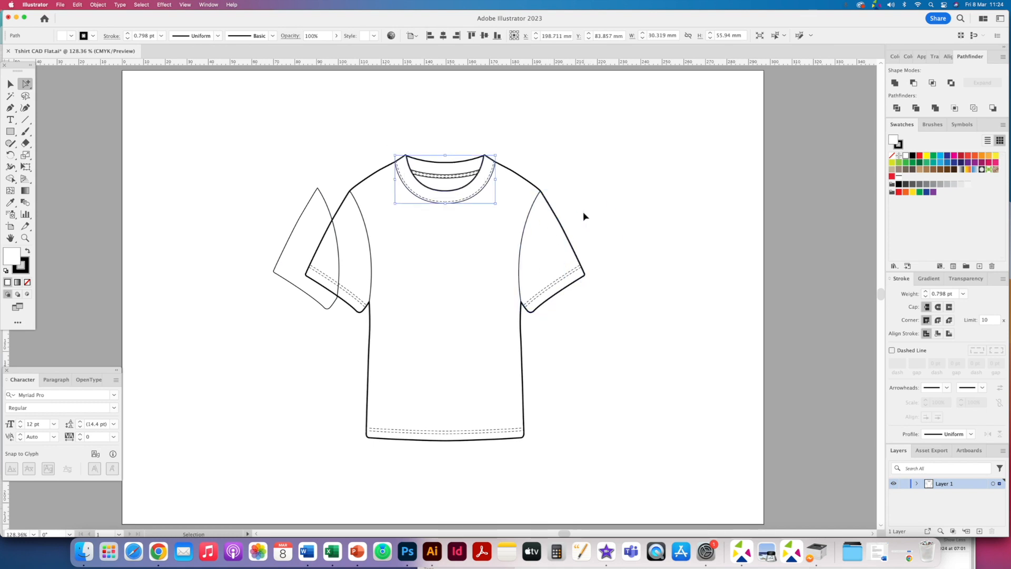
key(super+shift+z)
key(super+shift+z)
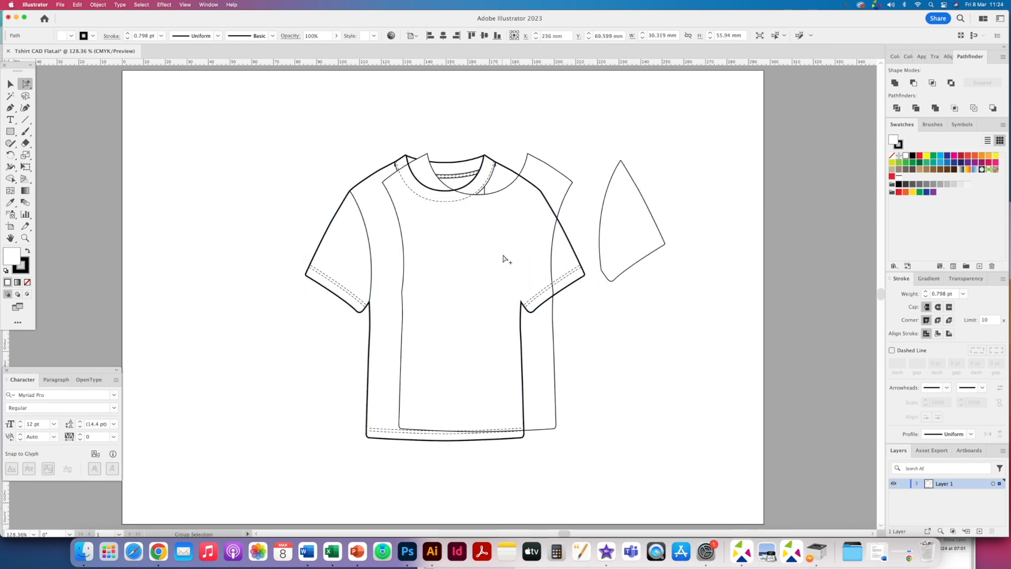
key(super+z)
key(super+z)
click(266, 278)
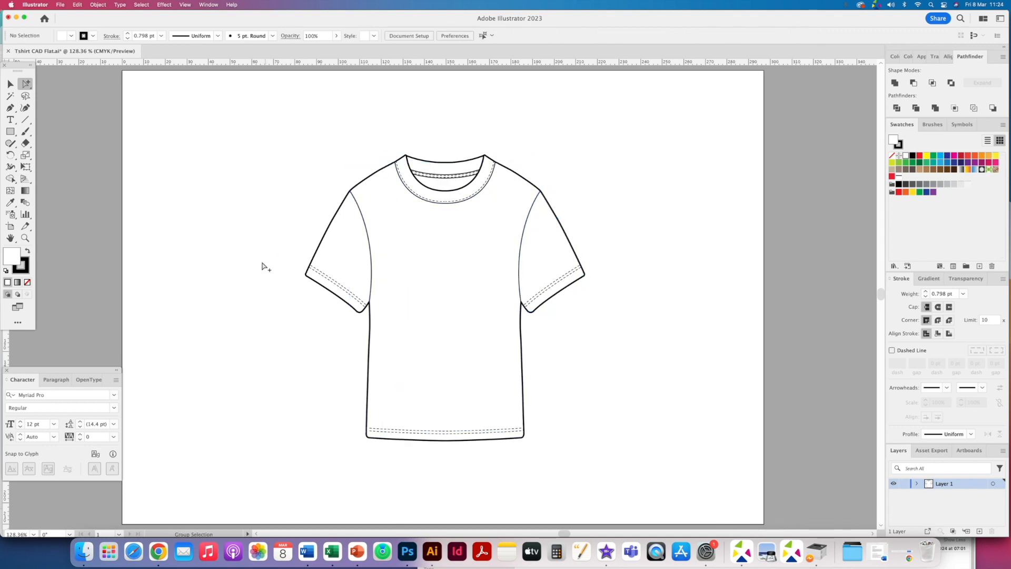
Step: Select the whole T-shirt flat as one group and move it slightly up the artboard
click(10, 84)
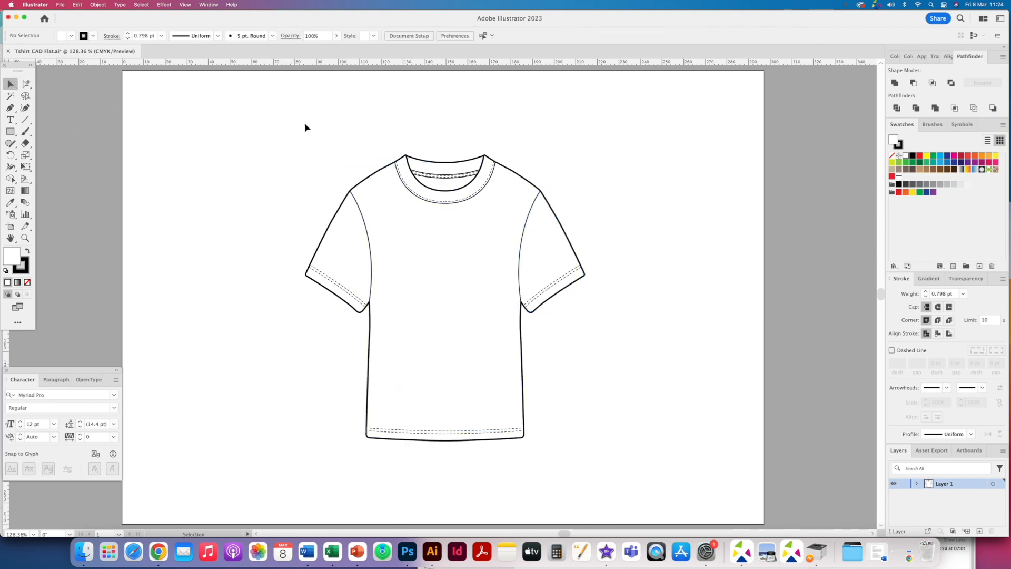
drag(358, 203, 612, 465)
drag(611, 464, 611, 465)
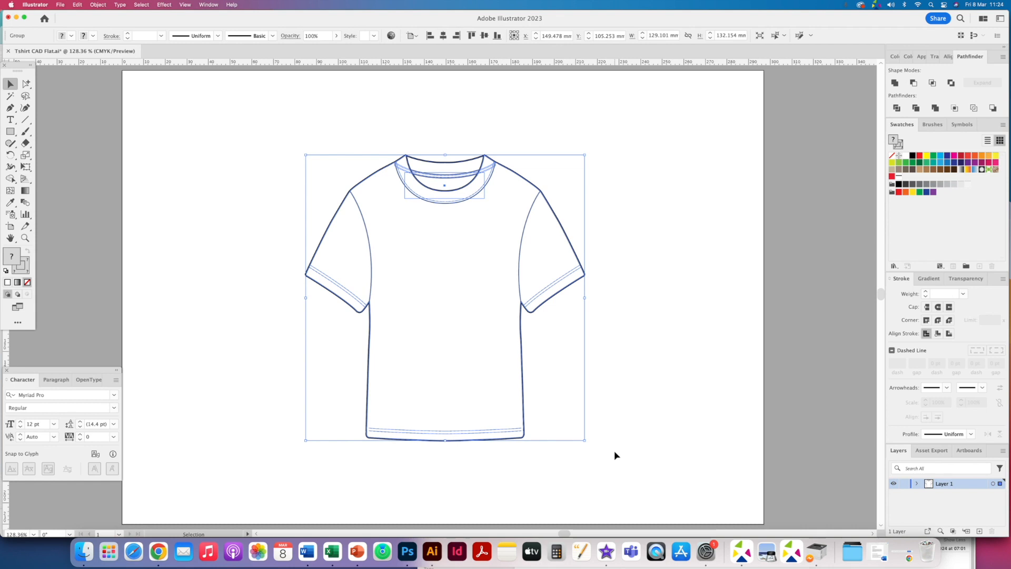
click(97, 5)
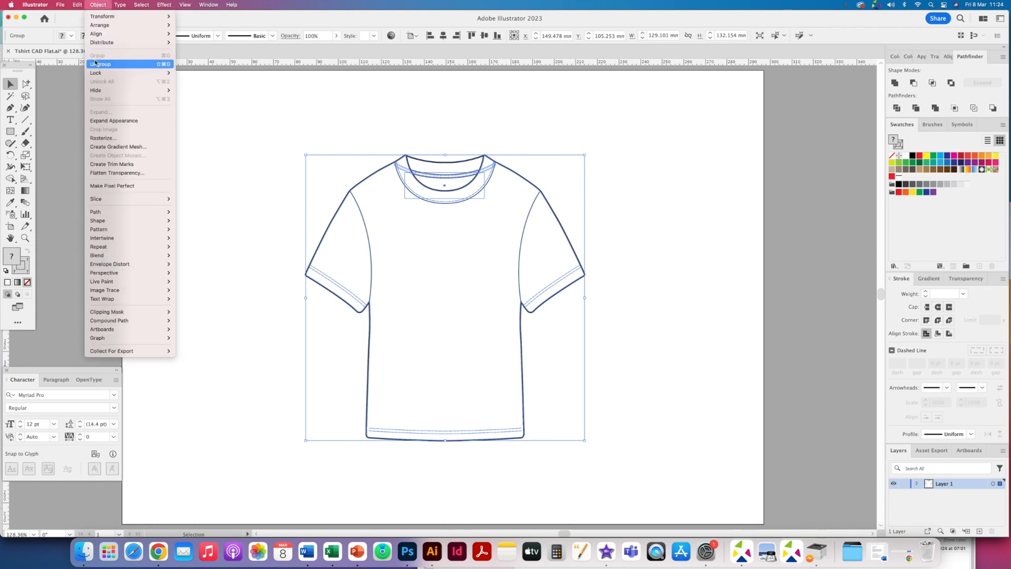
click(268, 370)
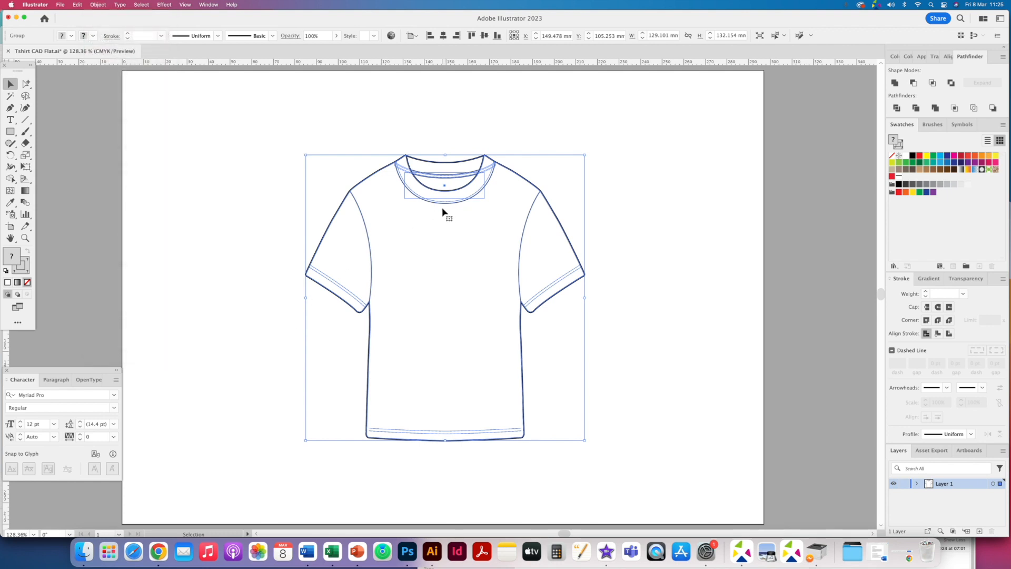
drag(483, 174, 451, 185)
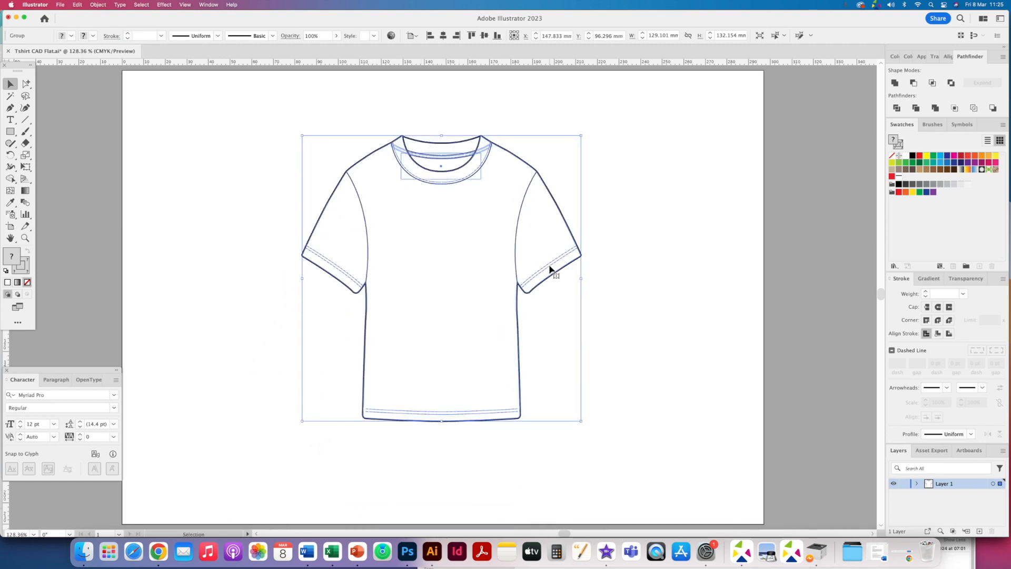
Step: Scale the T-shirt group down proportionally to about 57 mm wide and reposition it in the upper part of the artboard
drag(582, 278, 430, 270)
drag(373, 232, 404, 159)
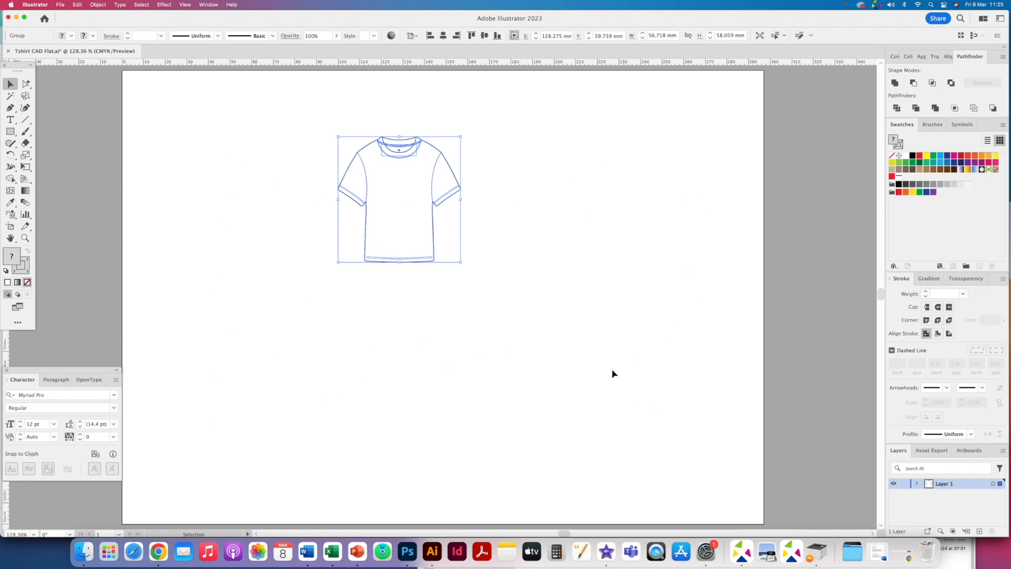
drag(416, 149, 448, 141)
click(308, 243)
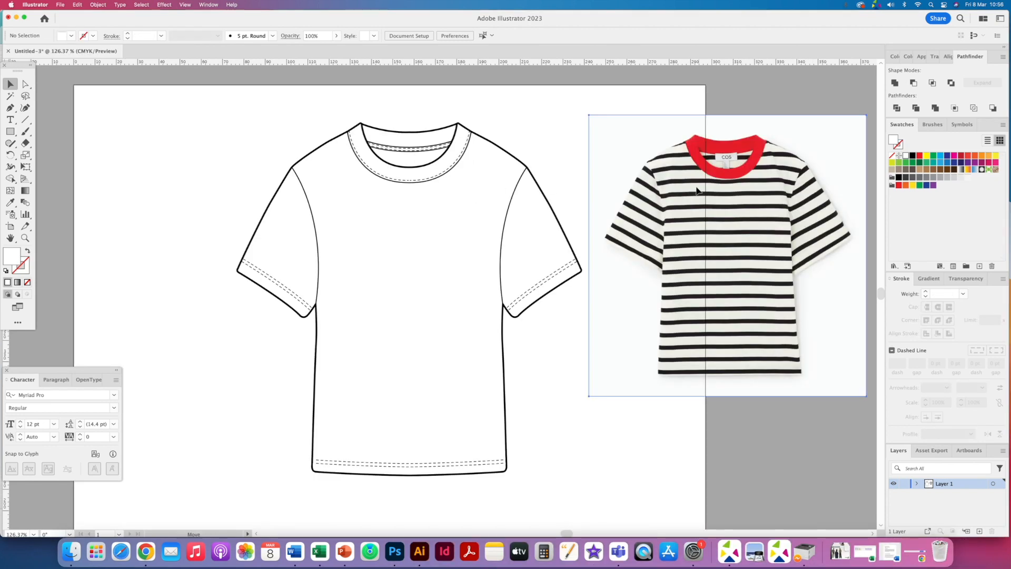
Step: Shift the striped T-shirt photo slightly down and save the red sampled from its neckband as a swatch
drag(696, 178, 690, 205)
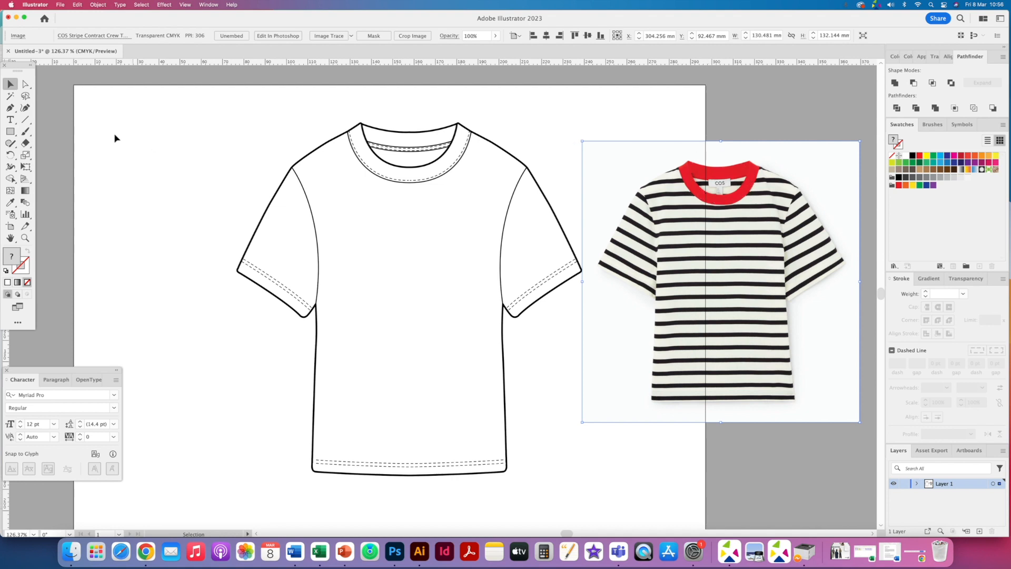
click(87, 129)
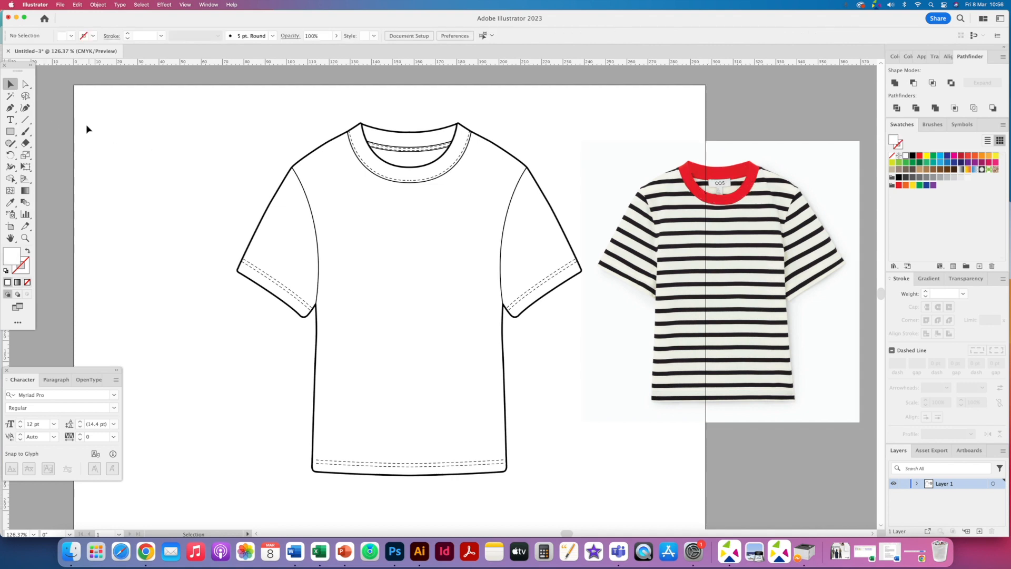
click(10, 201)
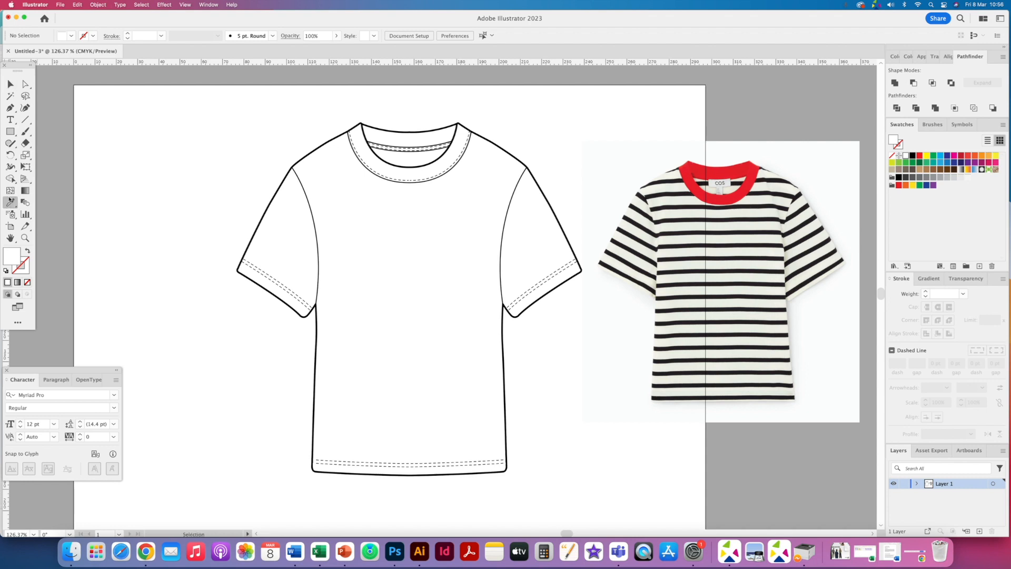
click(688, 164)
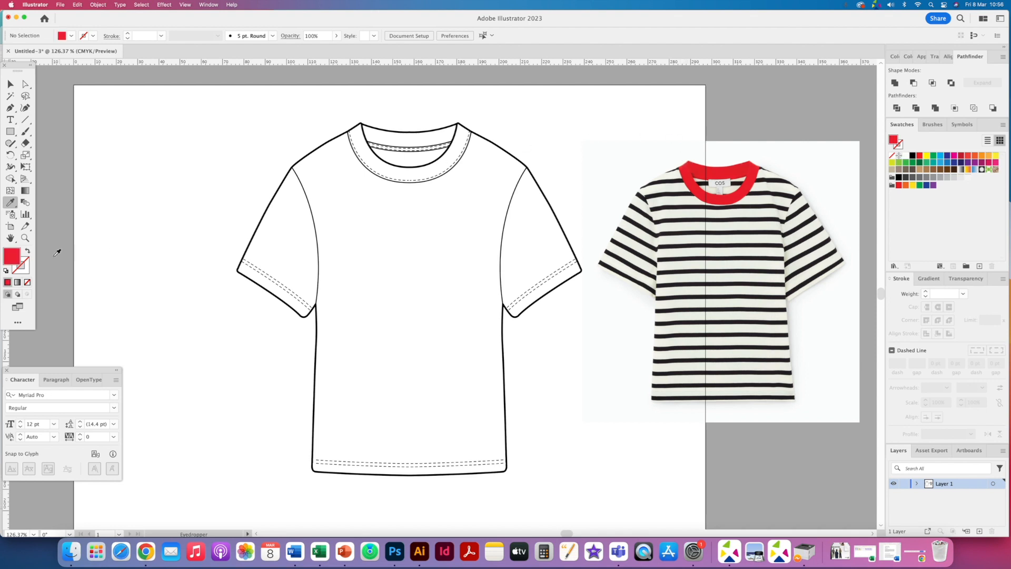
drag(72, 251, 931, 209)
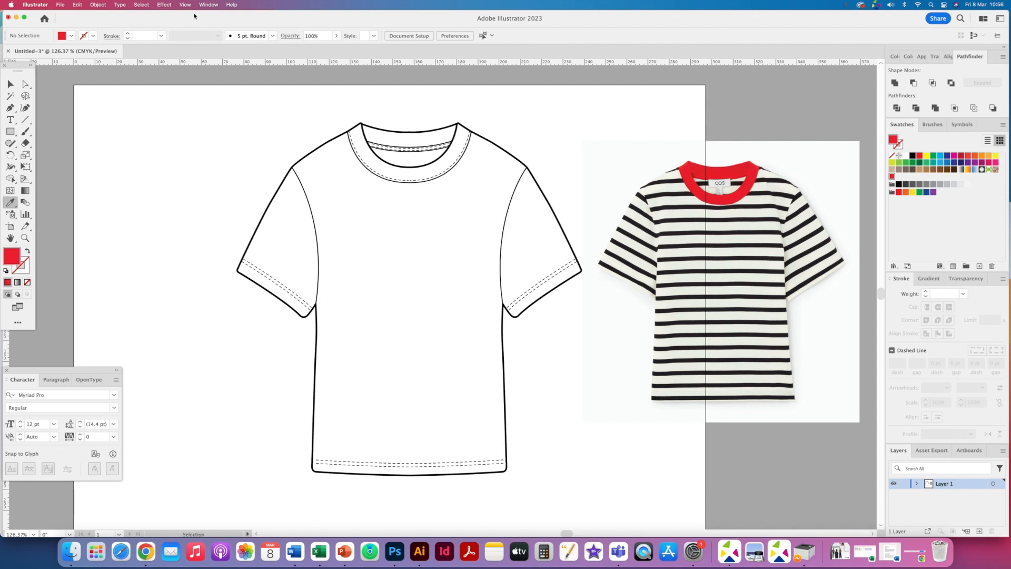
click(208, 5)
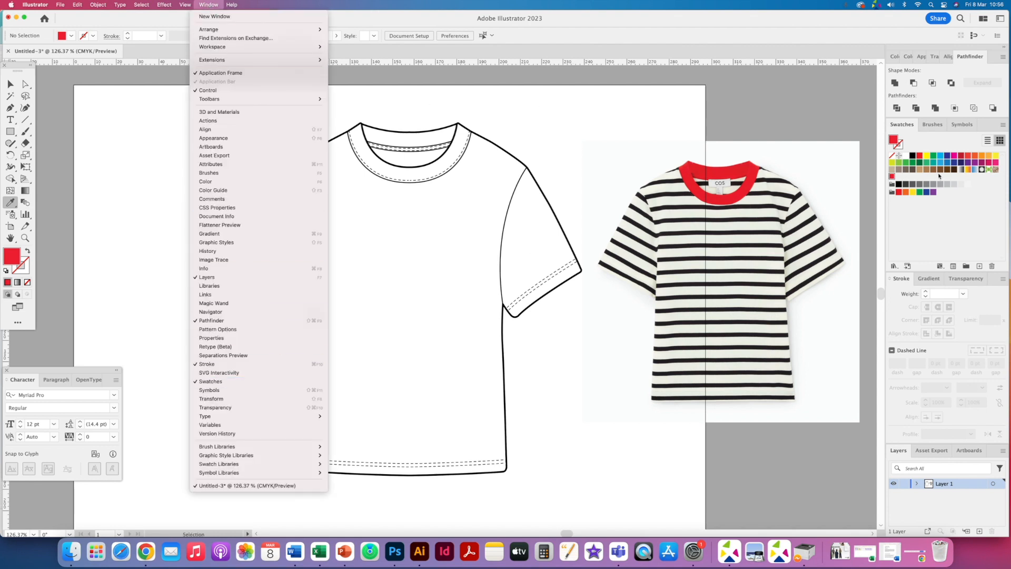
click(557, 123)
Step: Fill the front and back neckband pieces of the flat with the saved red swatch
drag(25, 84, 58, 97)
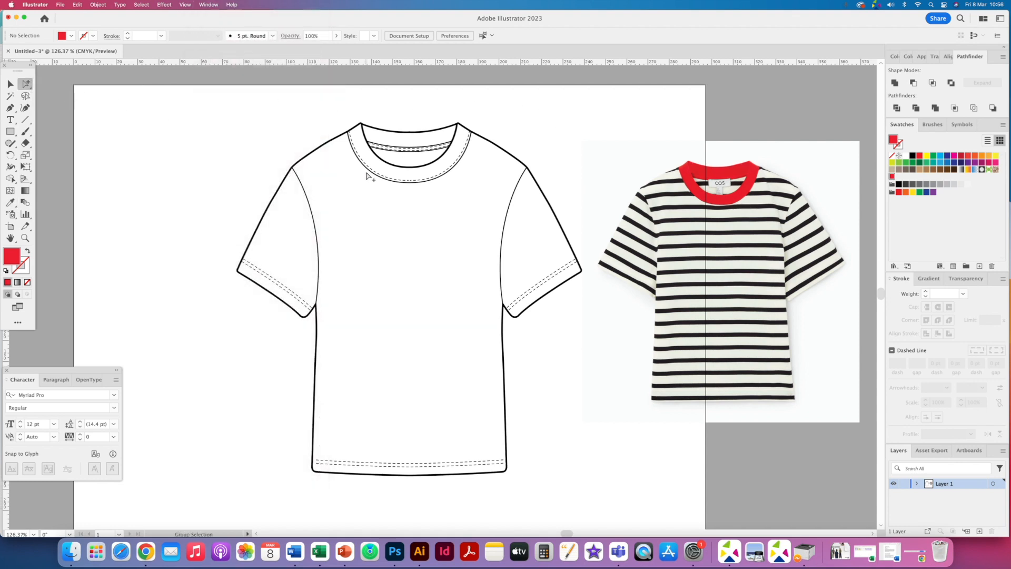
click(371, 169)
click(388, 143)
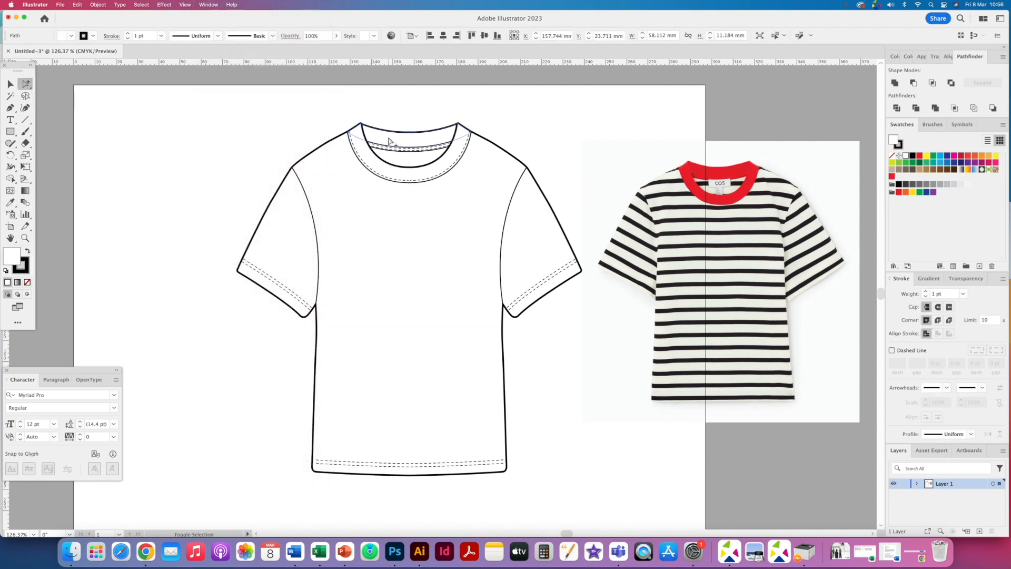
click(383, 165)
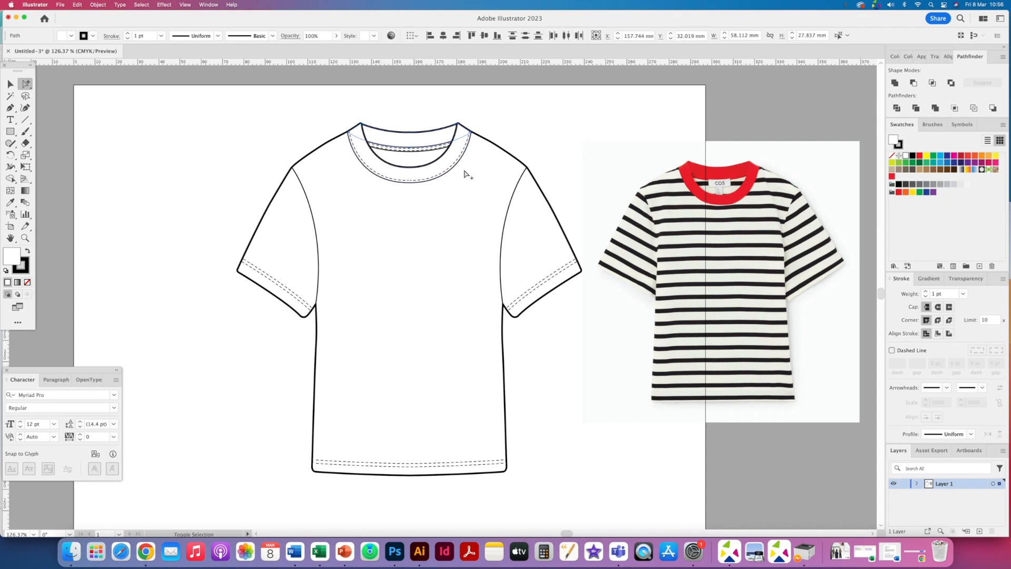
click(907, 192)
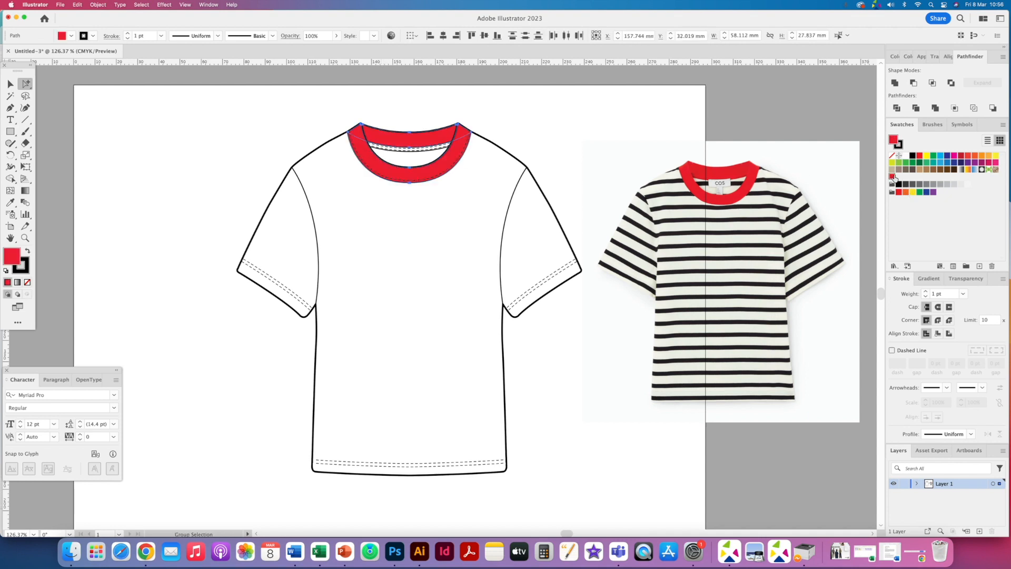
click(548, 154)
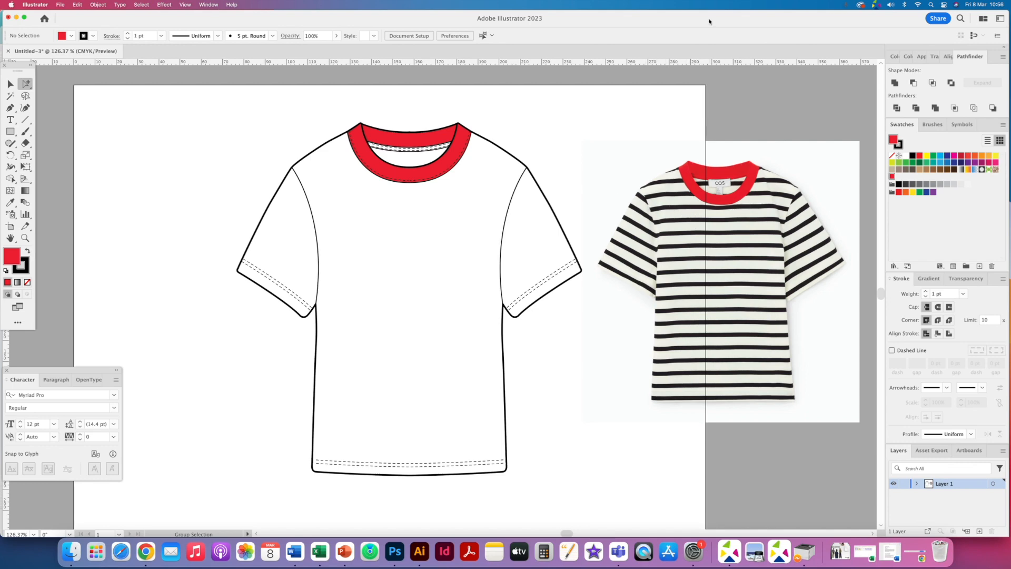
Step: Draw a thin horizontal rectangle about 23 mm wide and 2.3 mm high above the reference photo
key(super+plus)
key(super+plus)
drag(574, 174, 362, 340)
drag(10, 132, 37, 131)
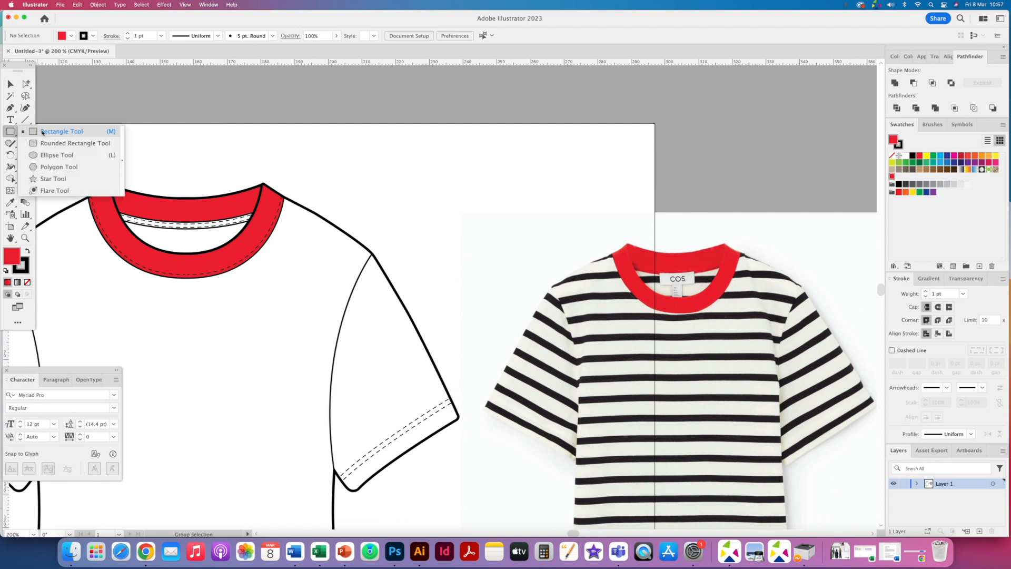
drag(43, 132, 42, 132)
drag(426, 180, 506, 189)
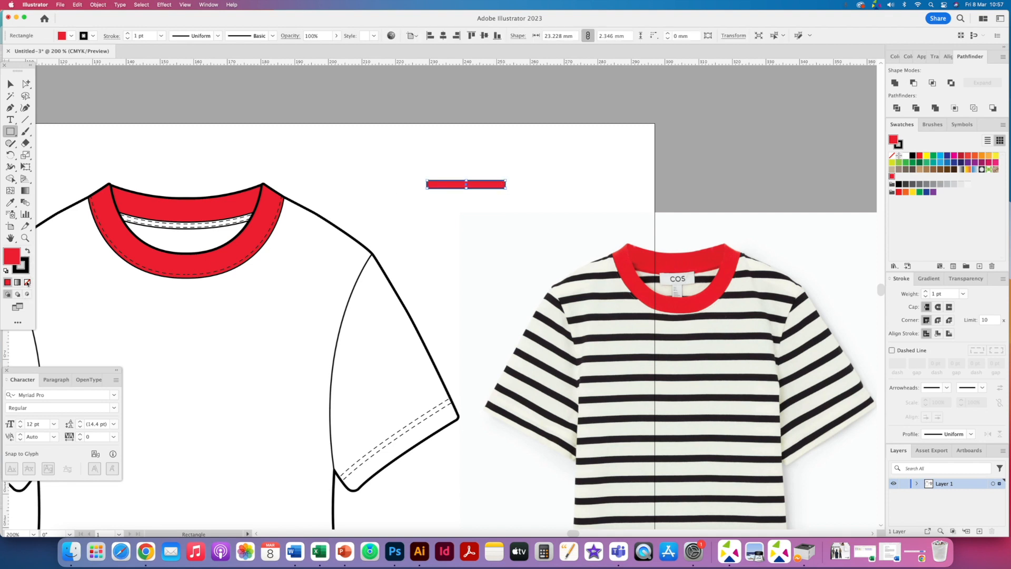
Step: Remove the rectangle's stroke and fill it with the black sampled from a stripe in the photo
click(27, 251)
click(27, 281)
click(27, 252)
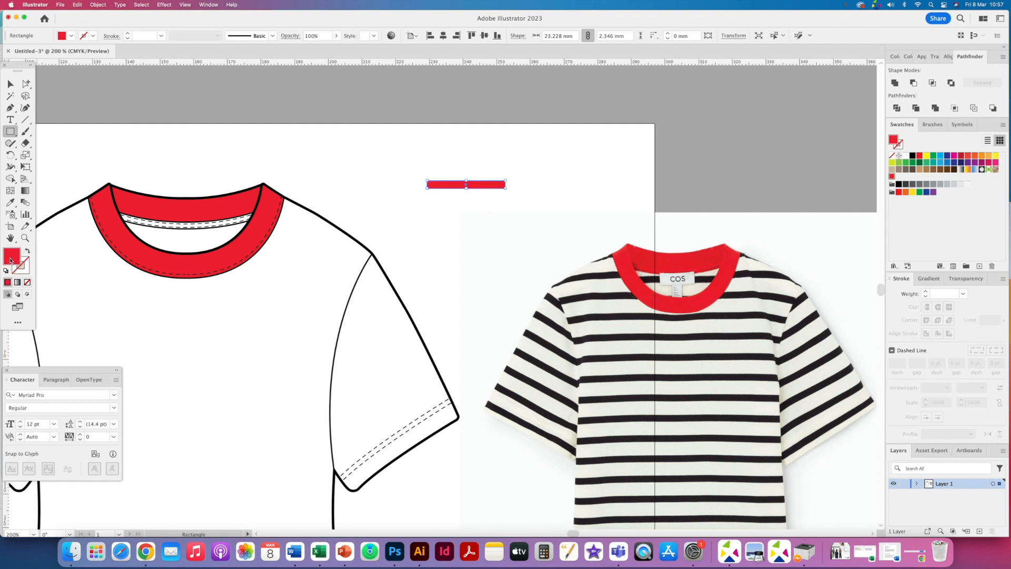
click(10, 202)
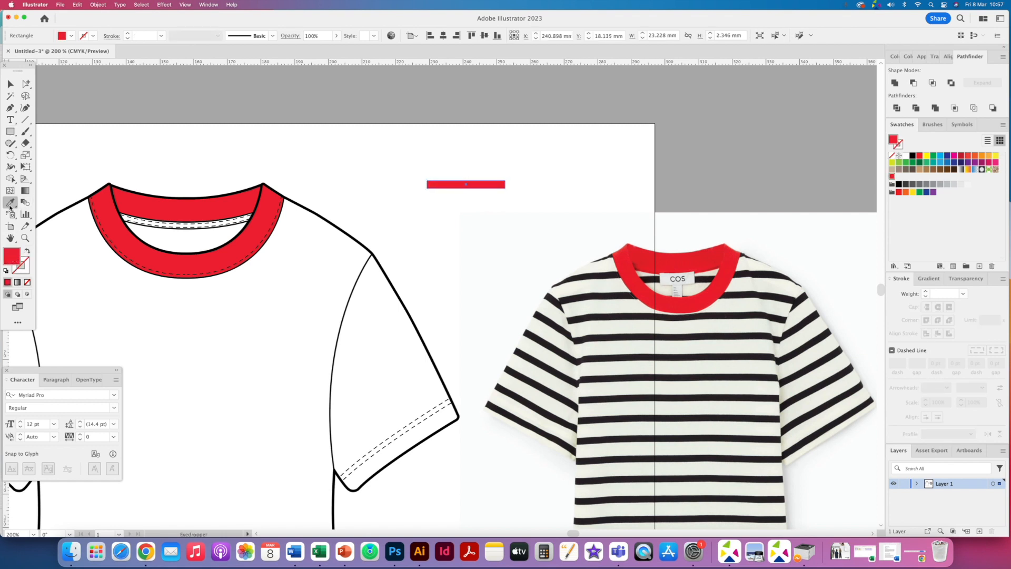
click(579, 298)
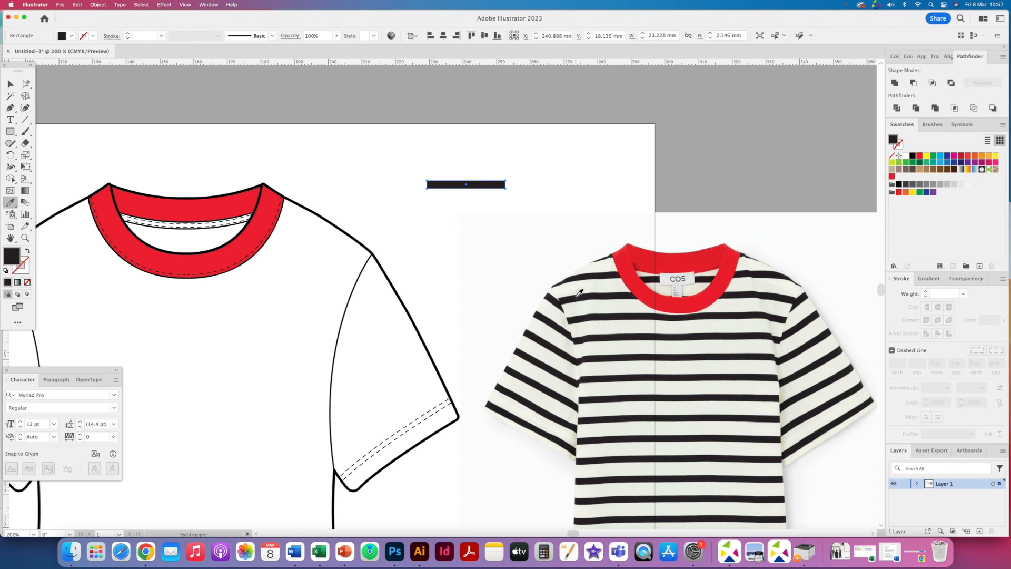
Step: Make a copy of the black bar directly beneath it, stretch it to about 4.7 mm high and fill it white
click(10, 83)
key(super)
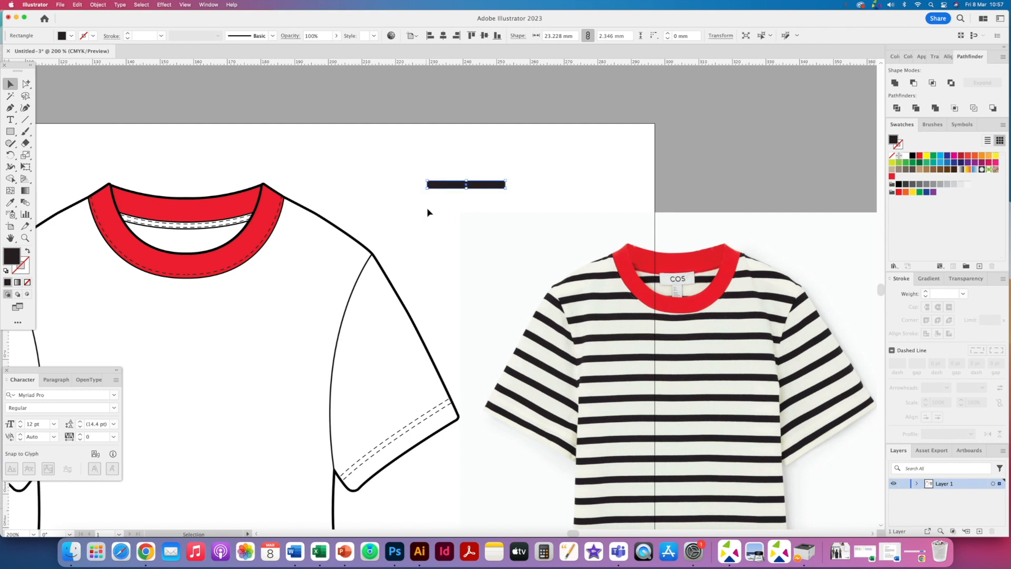
key(super)
drag(466, 179, 466, 205)
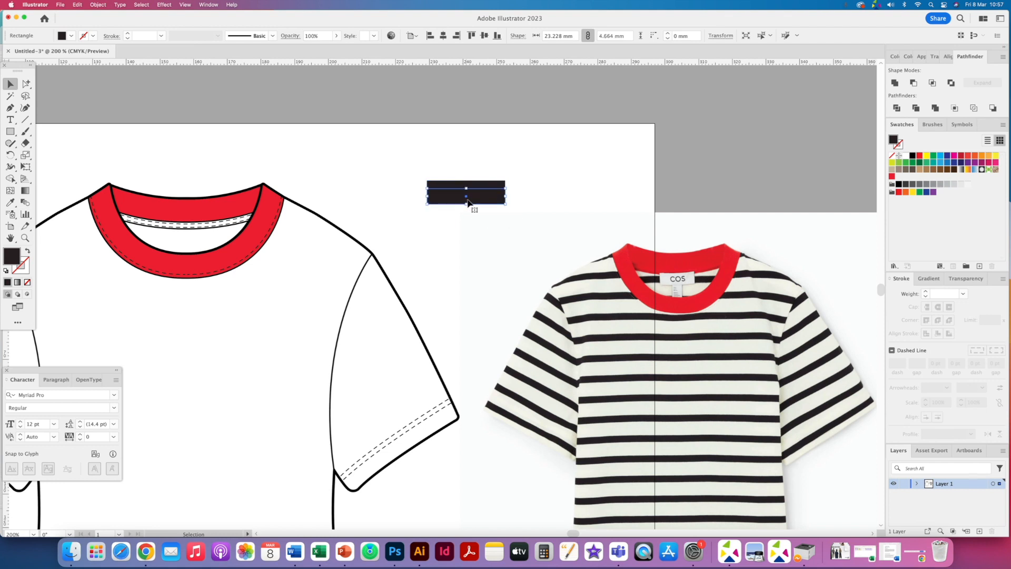
click(906, 156)
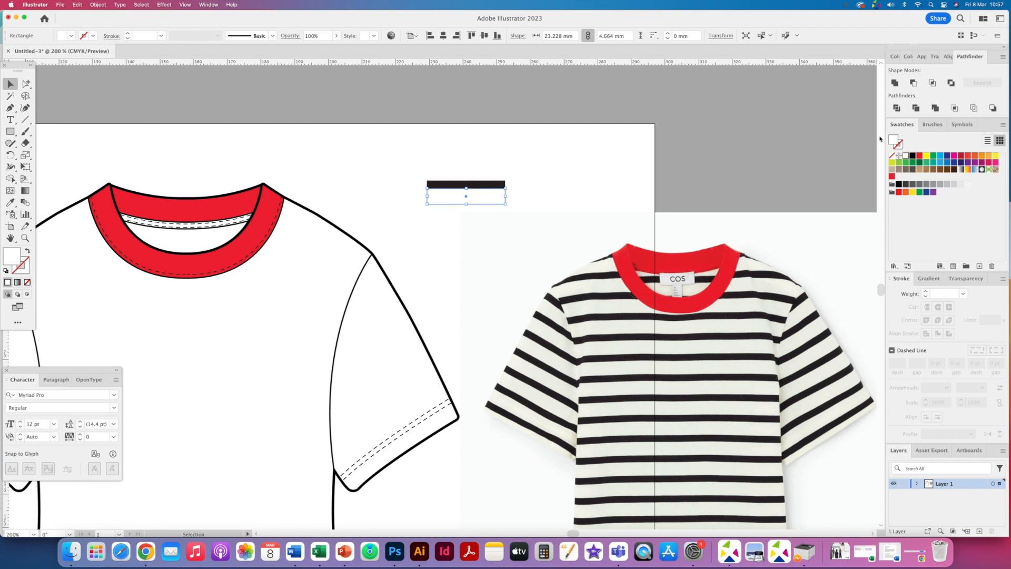
Step: Move the black and white bars together off the artboard and save them as a stripe pattern swatch
shift+click(442, 184)
drag(443, 192, 464, 186)
key(space)
drag(359, 243, 660, 167)
drag(755, 108, 747, 126)
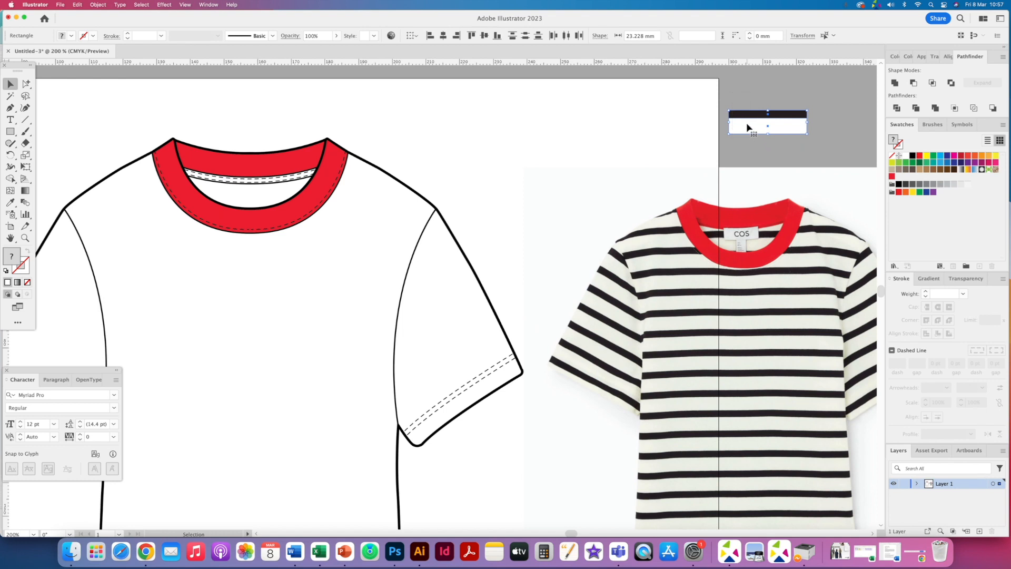
drag(747, 126, 902, 179)
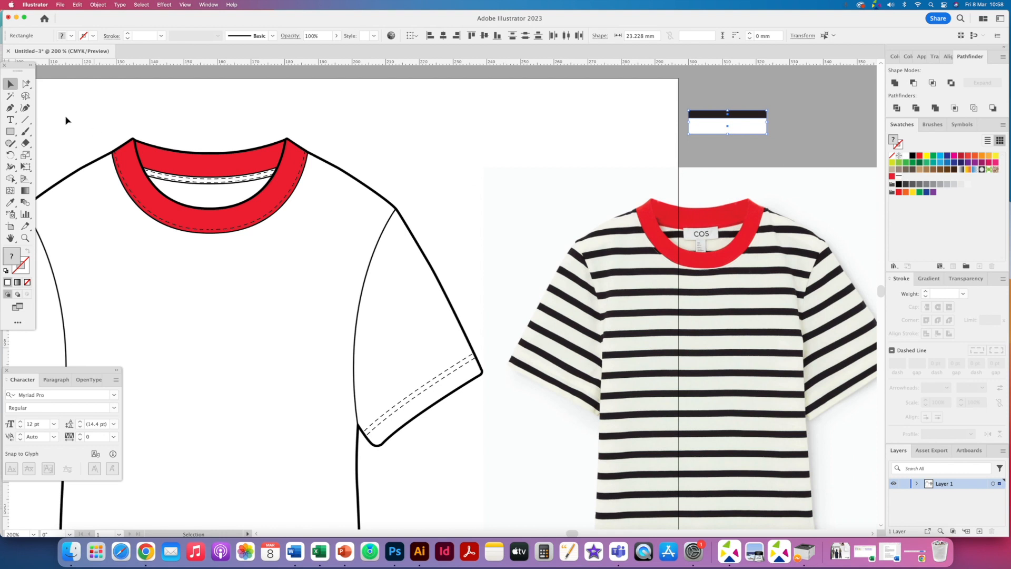
Step: Fill the T-shirt's body and left sleeve with the saved stripe pattern swatch
alt+click(26, 84)
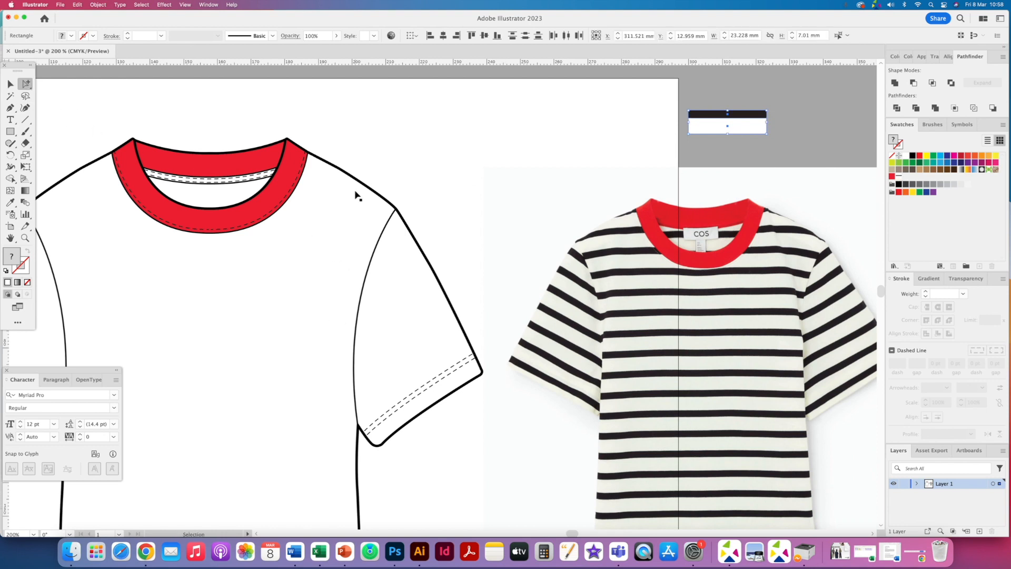
key(super+0)
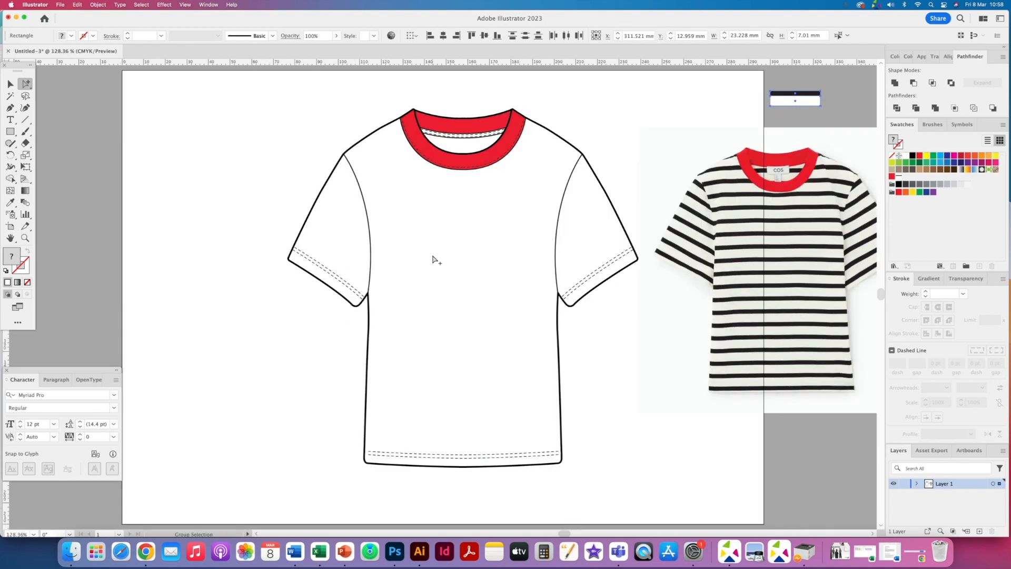
click(434, 260)
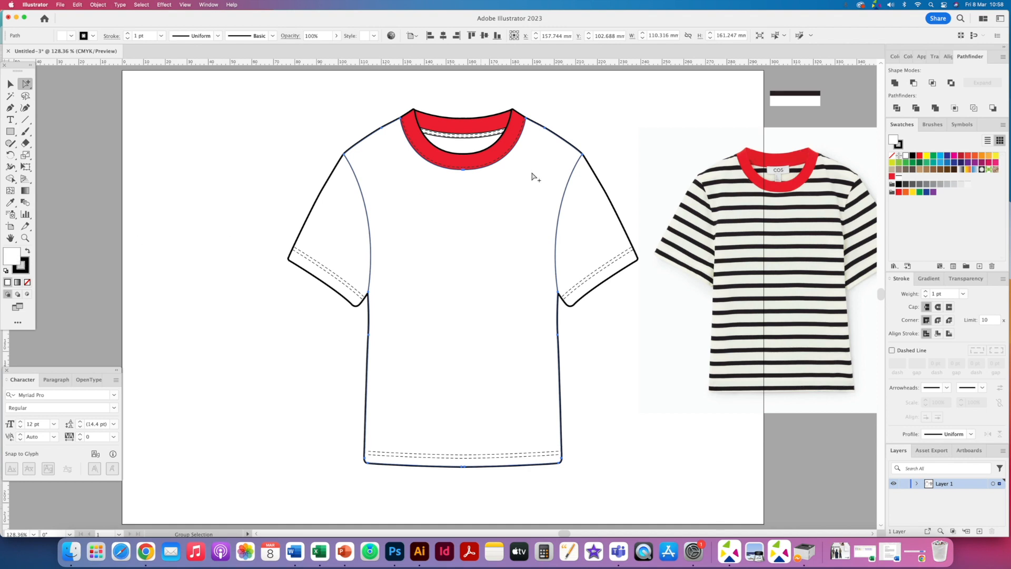
click(900, 178)
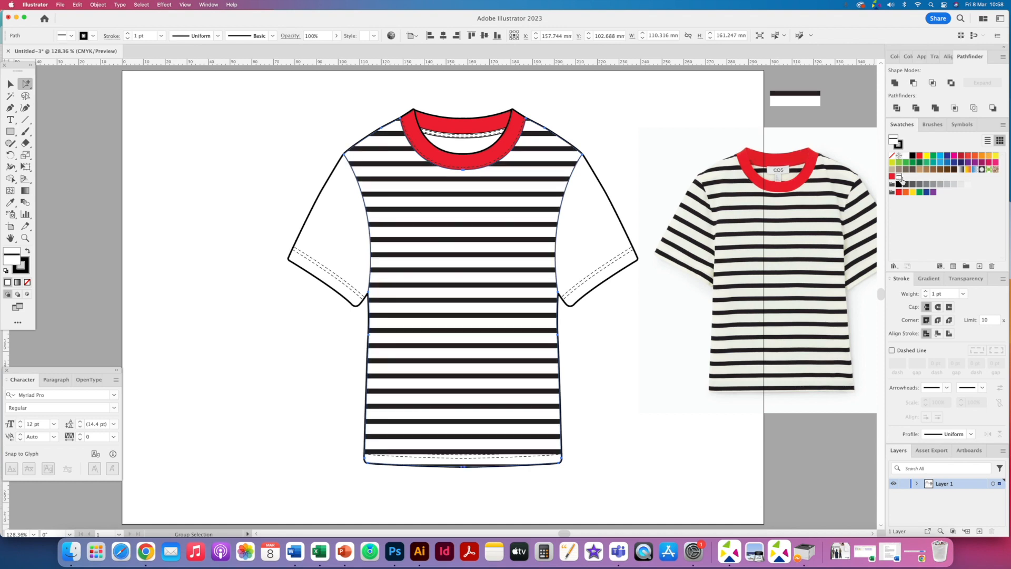
click(334, 262)
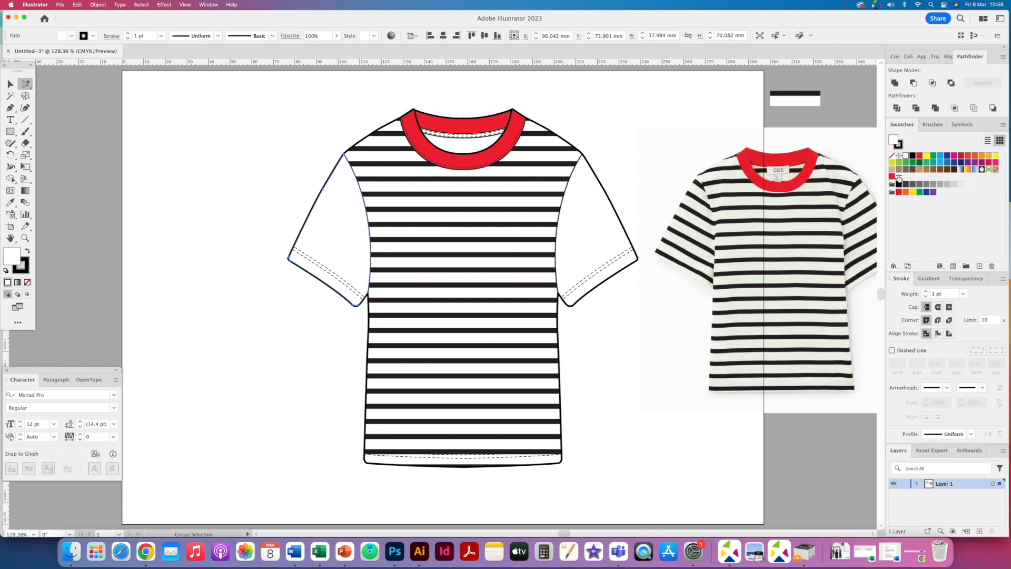
click(899, 177)
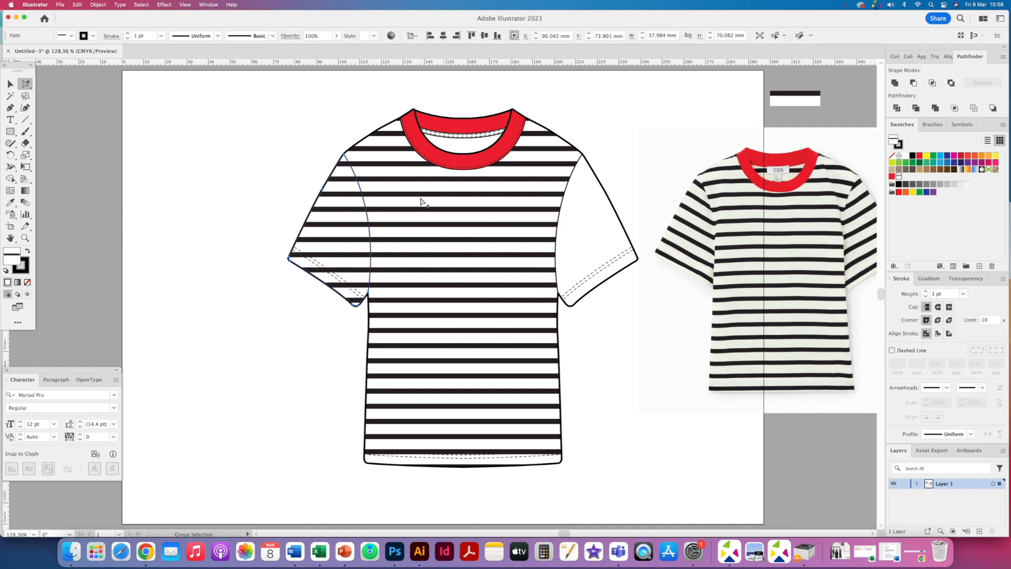
Step: Rotate only the stripe pattern inside the left sleeve by -33°, leaving the Transform Objects option off
click(10, 155)
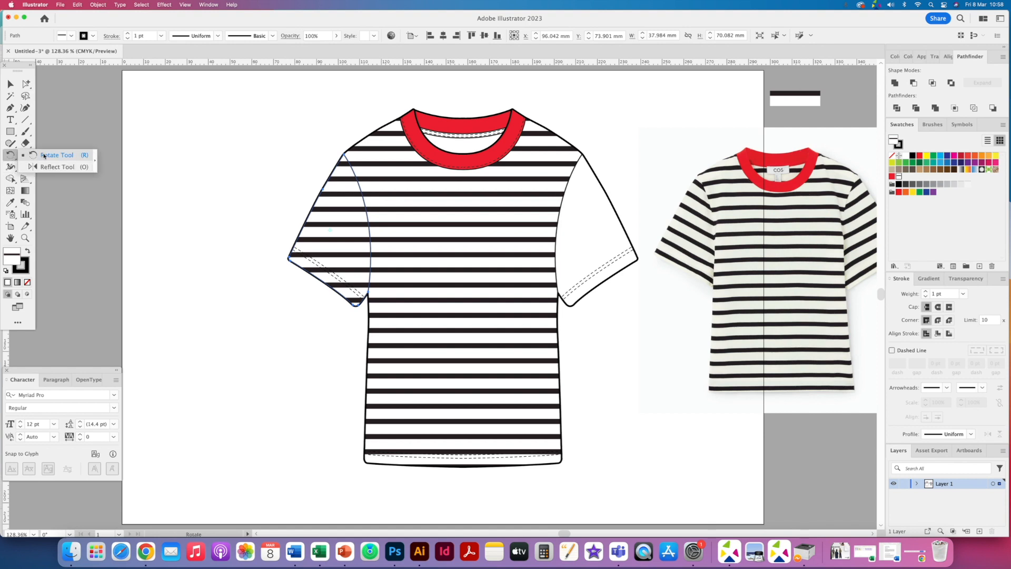
click(45, 156)
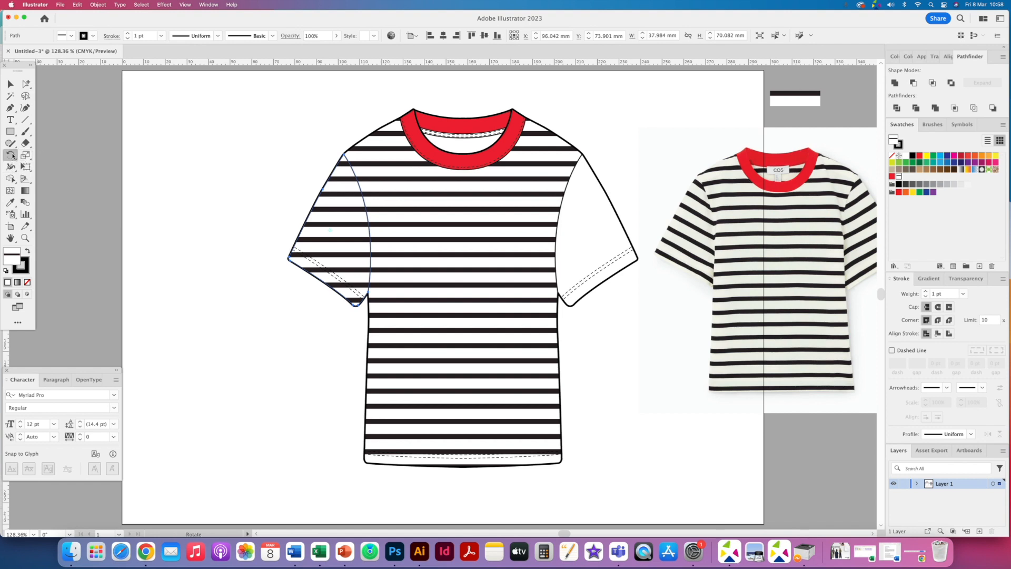
double_click(11, 156)
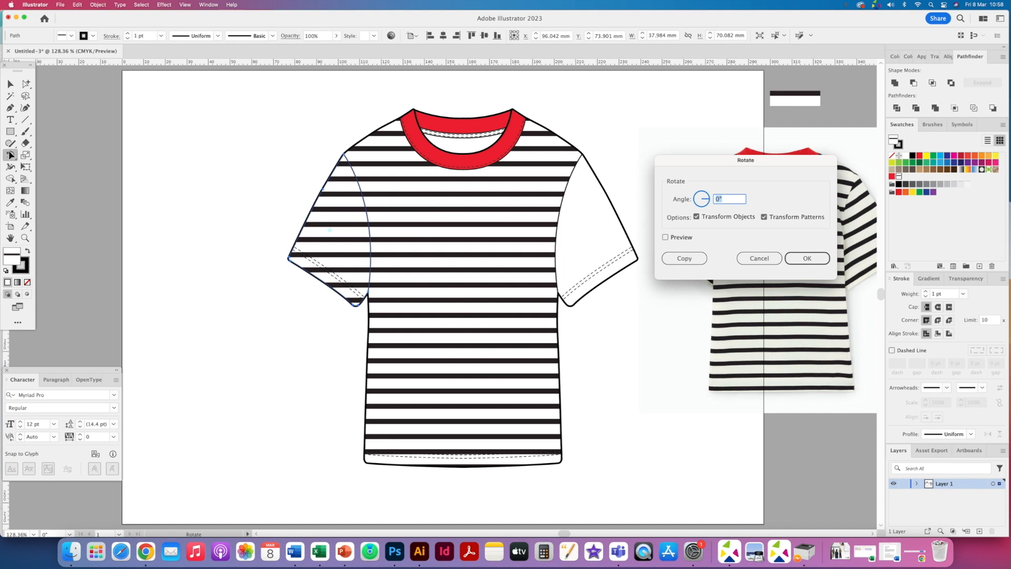
text(45)
click(665, 237)
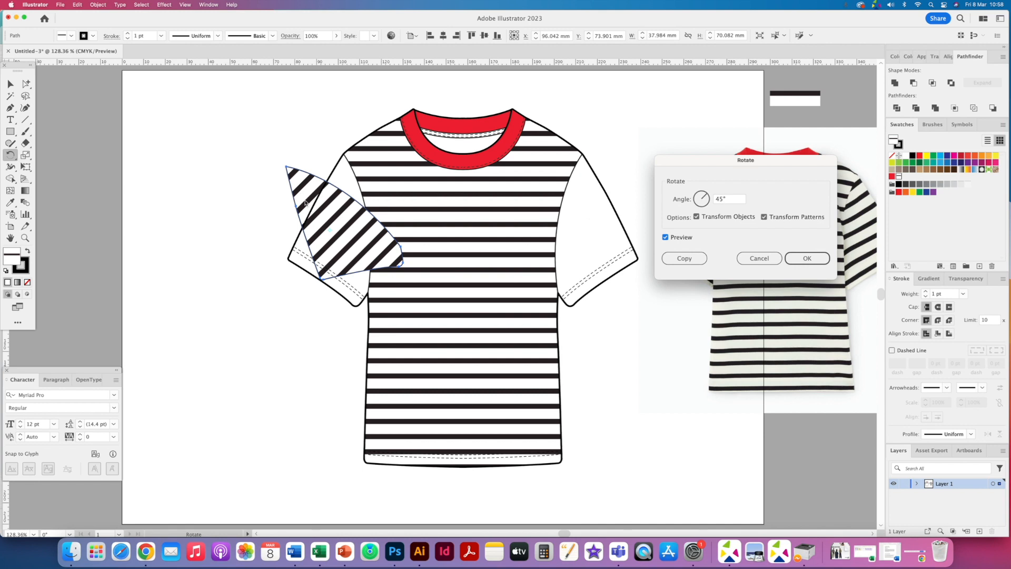
click(697, 216)
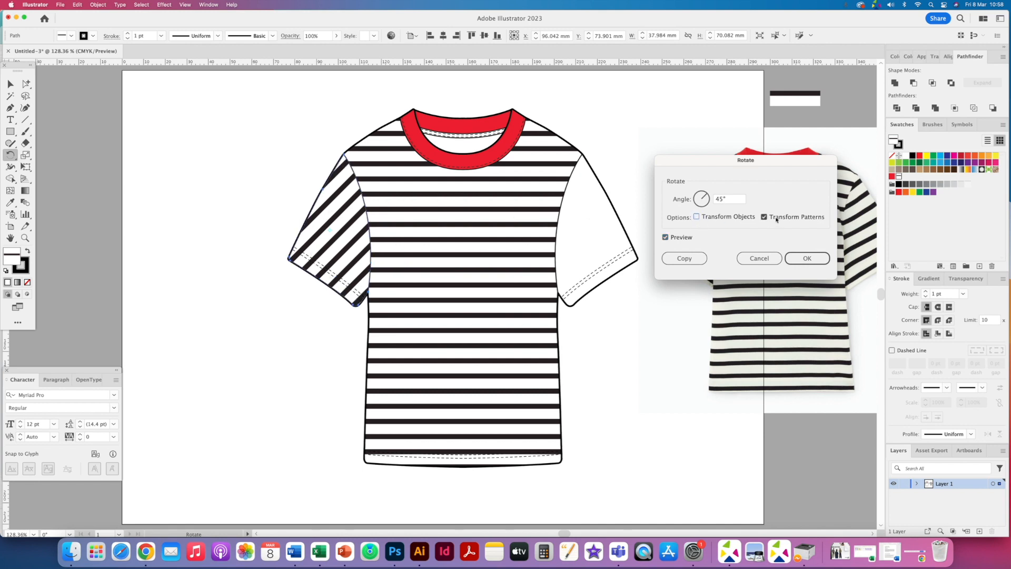
click(717, 199)
text(-33)
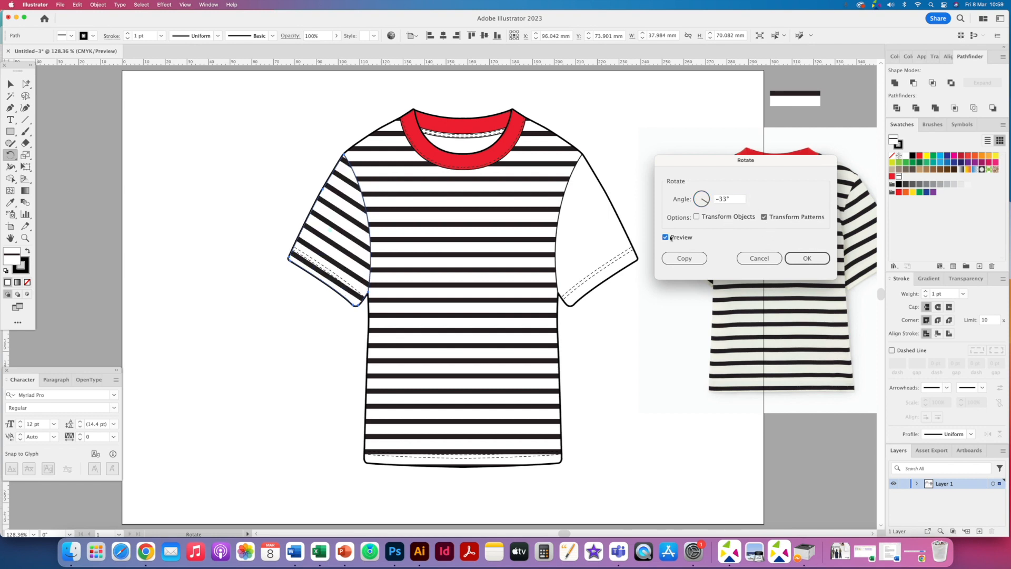
click(665, 237)
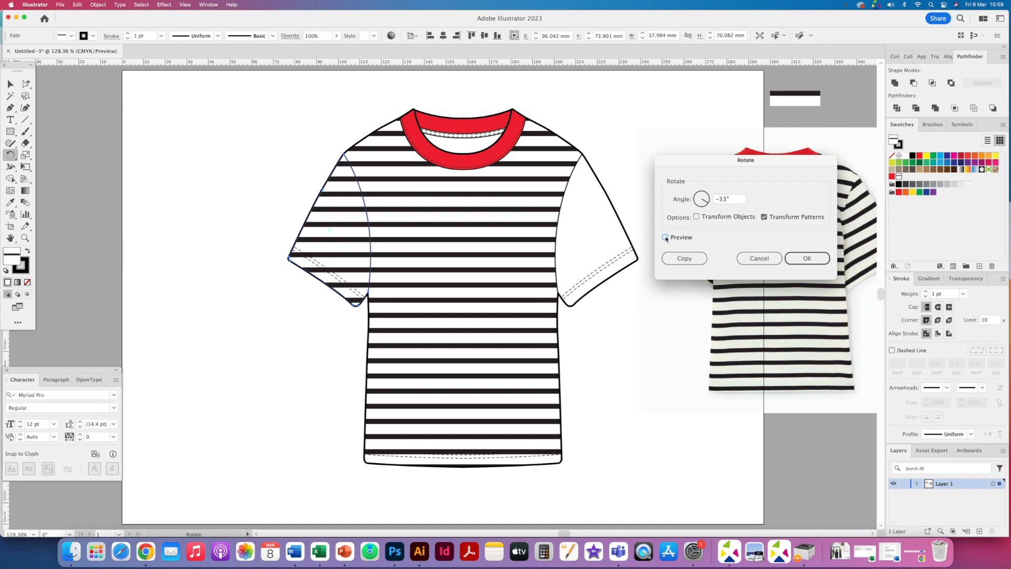
click(666, 238)
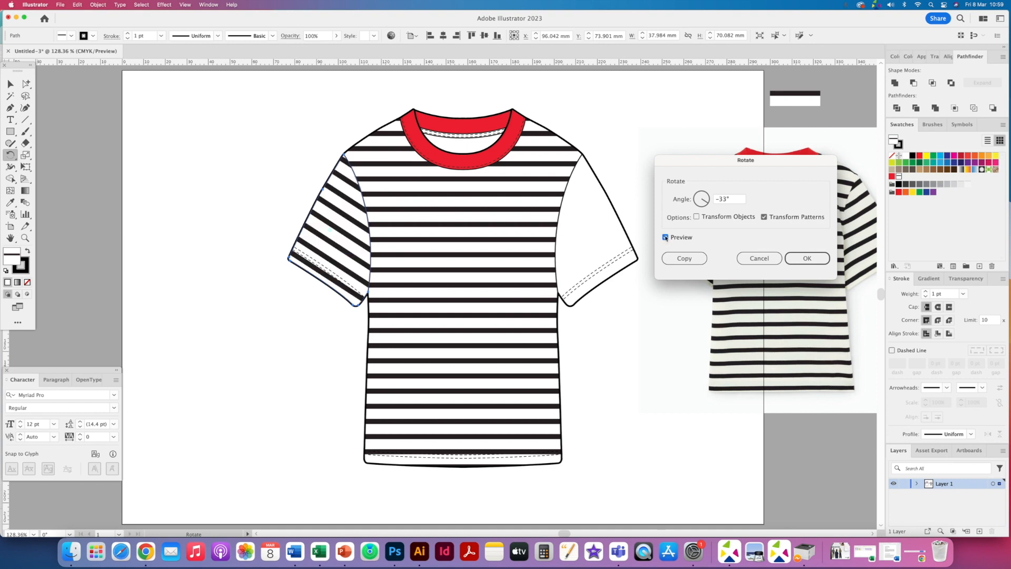
click(806, 257)
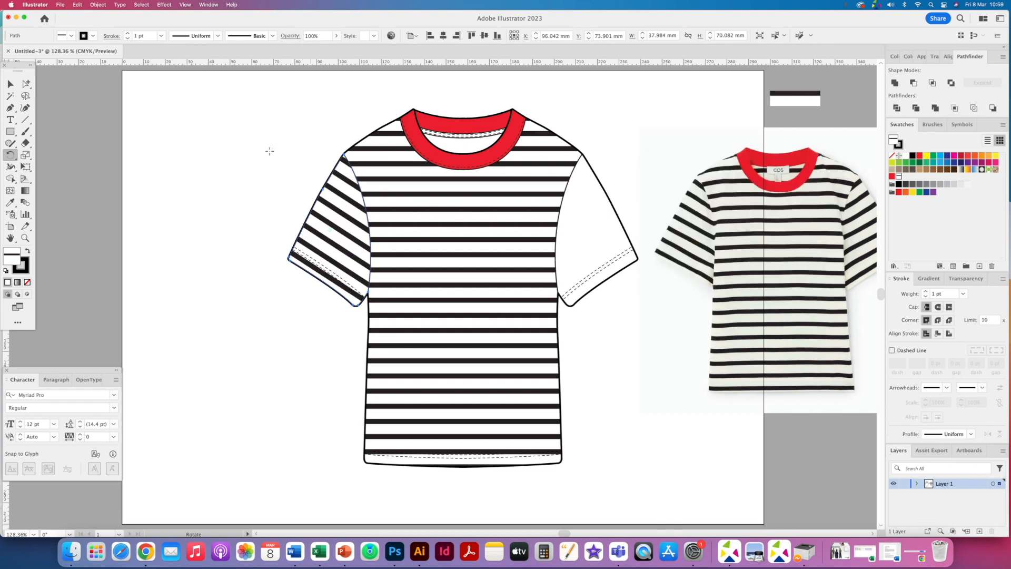
Step: Give the plain right sleeve the same angled stripe fill by sampling the left sleeve with the Eyedropper
key(a)
click(588, 226)
click(10, 202)
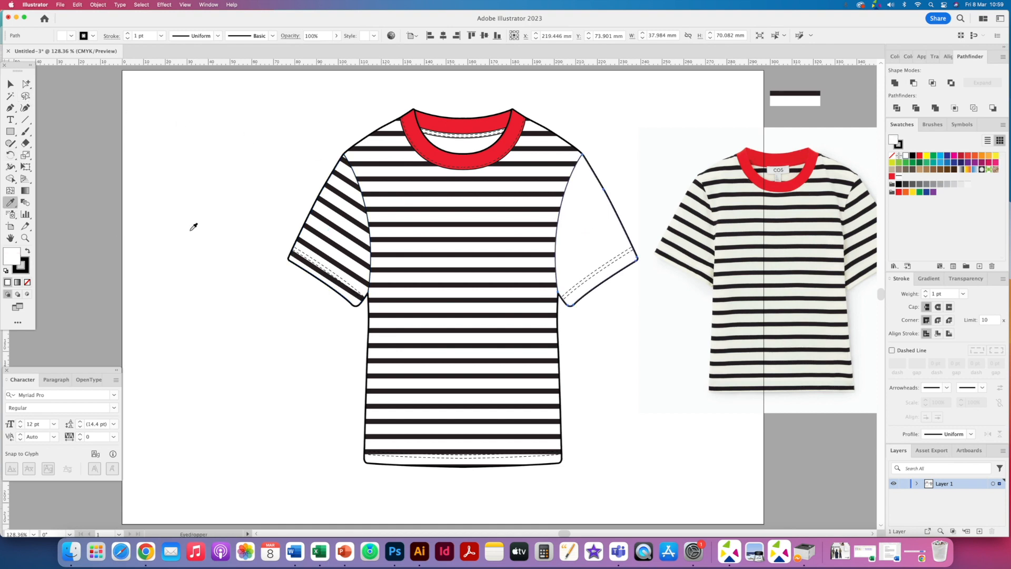
click(333, 238)
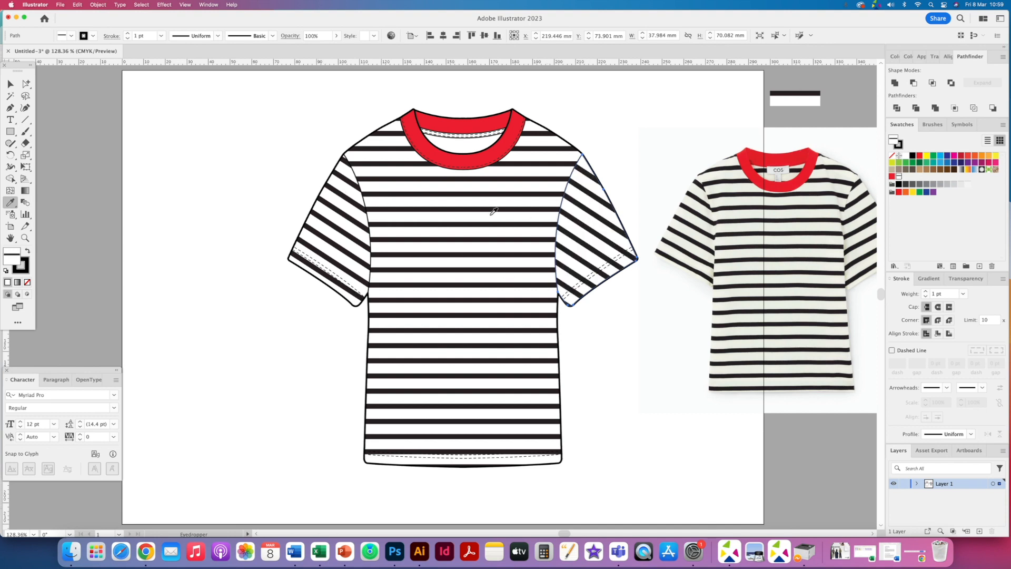
Step: Reflect only the right sleeve's stripe pattern across the vertical axis, without transforming the sleeve shape
click(98, 5)
mouse_move(104, 16)
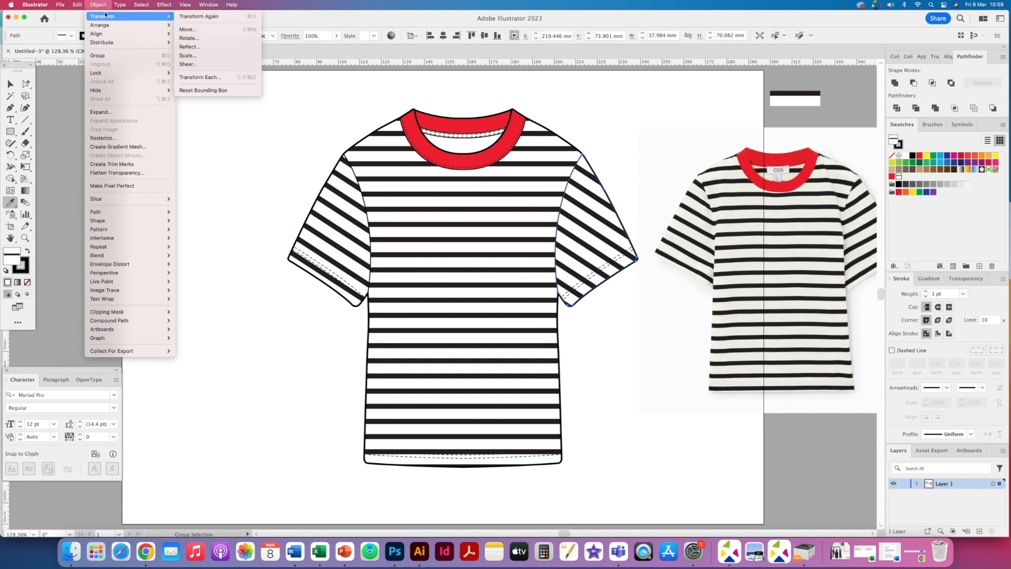
click(191, 50)
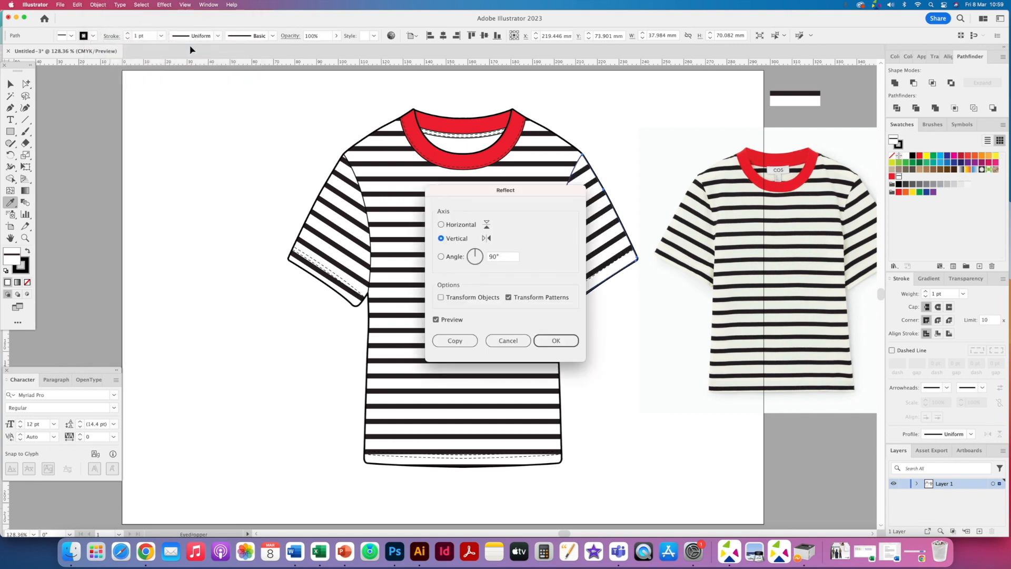
drag(451, 176, 201, 191)
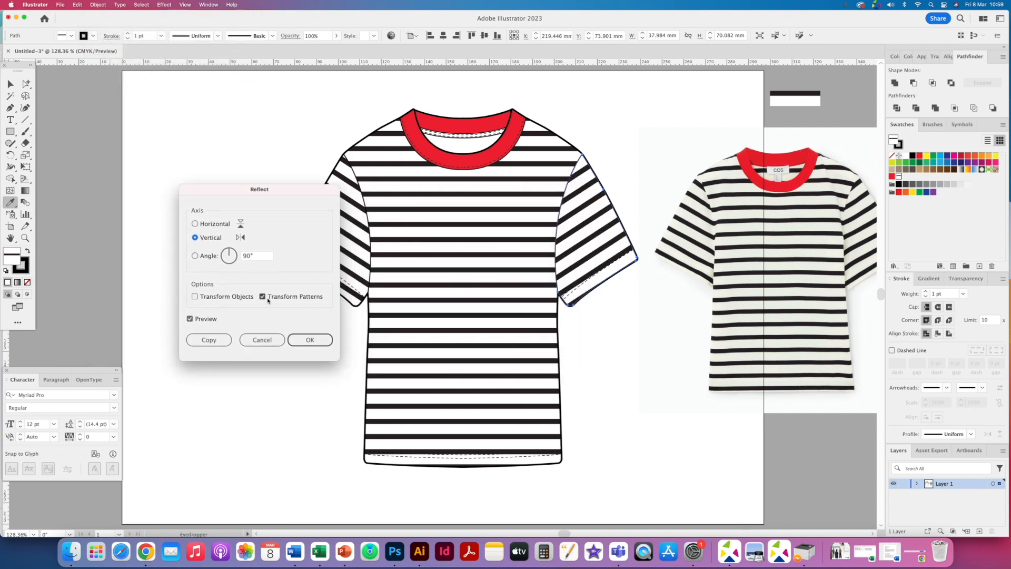
drag(284, 197, 199, 188)
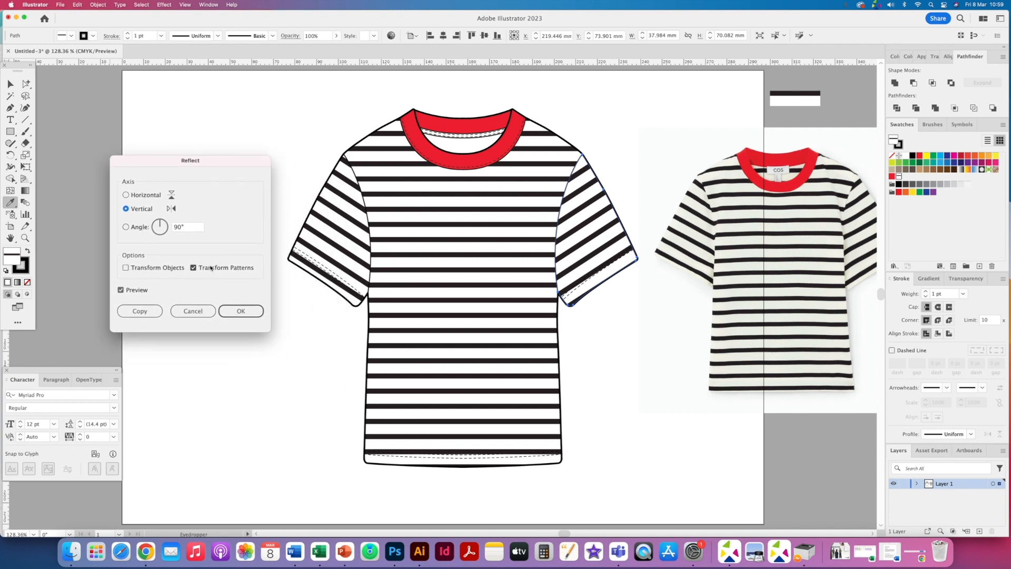
click(243, 311)
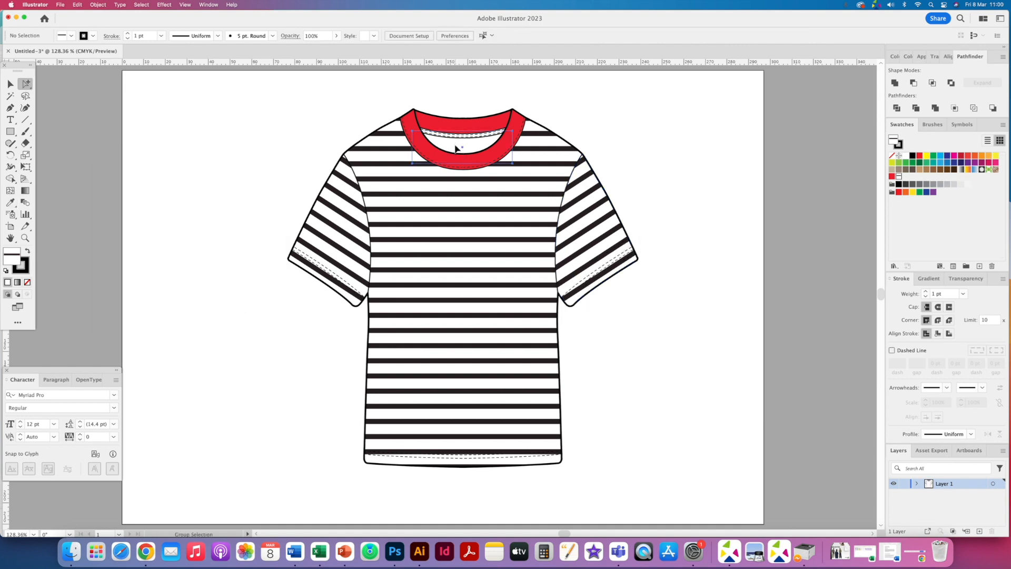
Step: Delete the white rectangle covering the stripes inside the neck opening
click(456, 148)
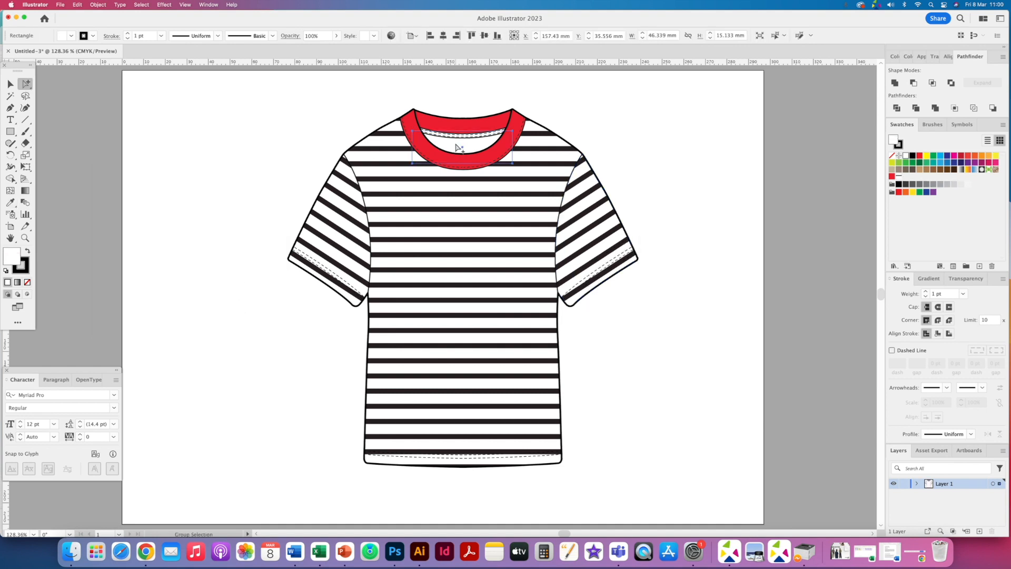
key(Delete)
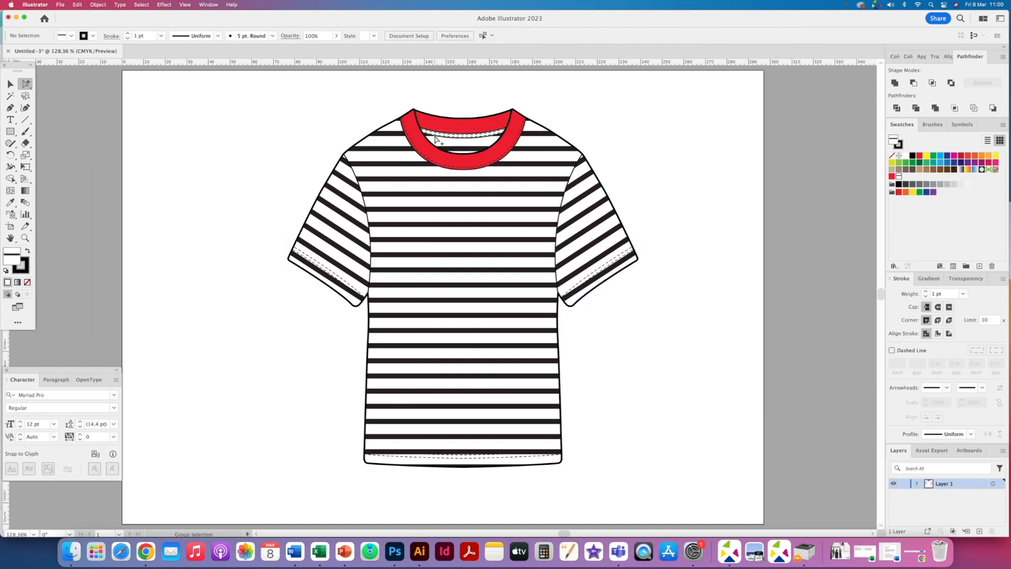
click(435, 135)
key(Delete)
Step: Fill the white strip beneath the back neckband with the saved red swatch
click(448, 136)
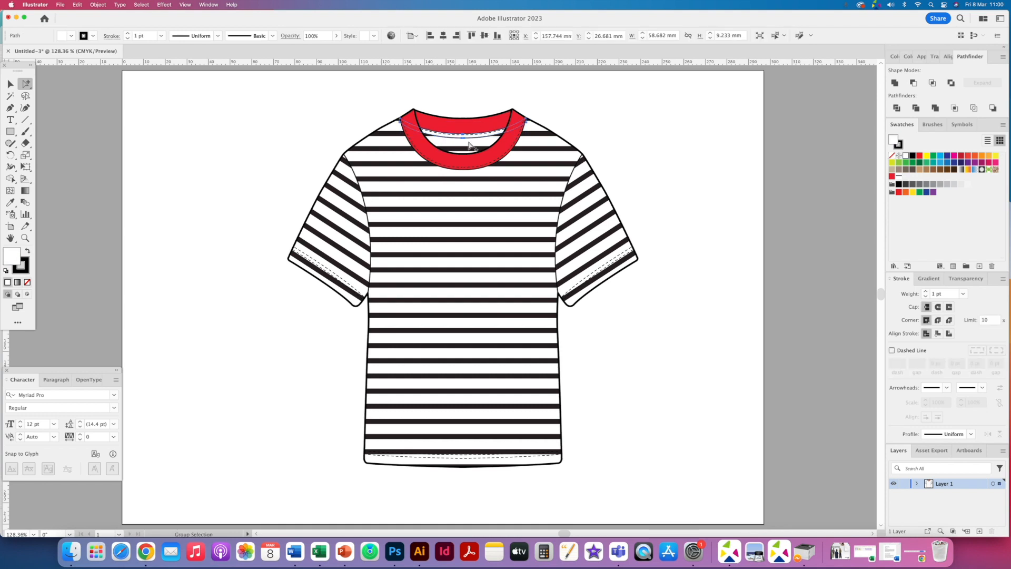
click(927, 156)
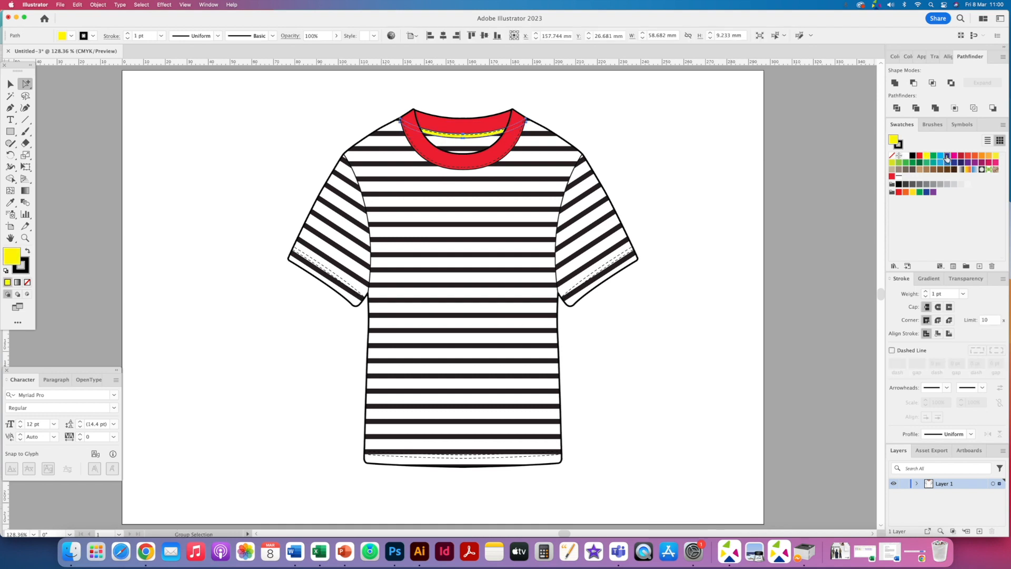
click(947, 156)
click(891, 176)
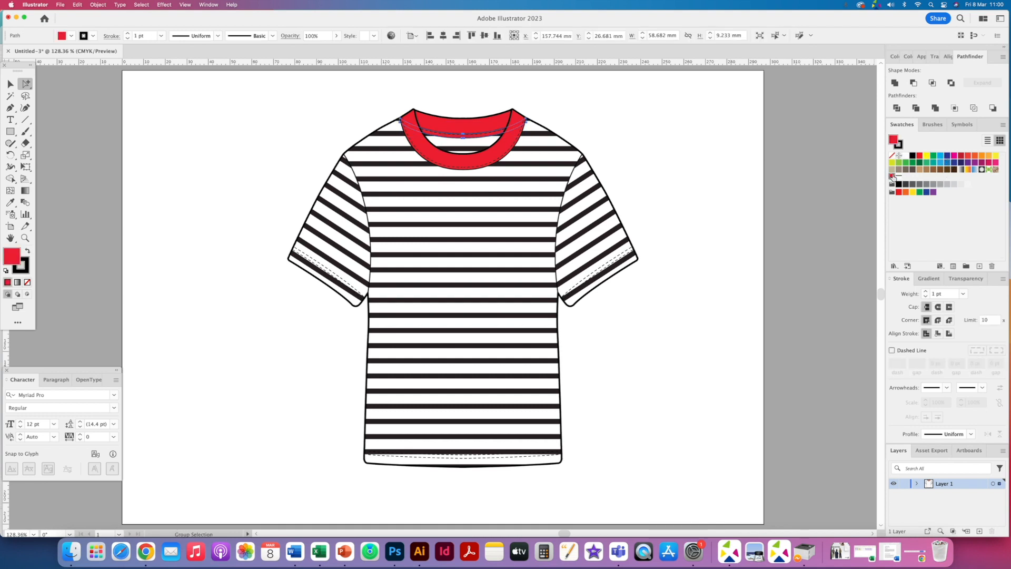
click(684, 164)
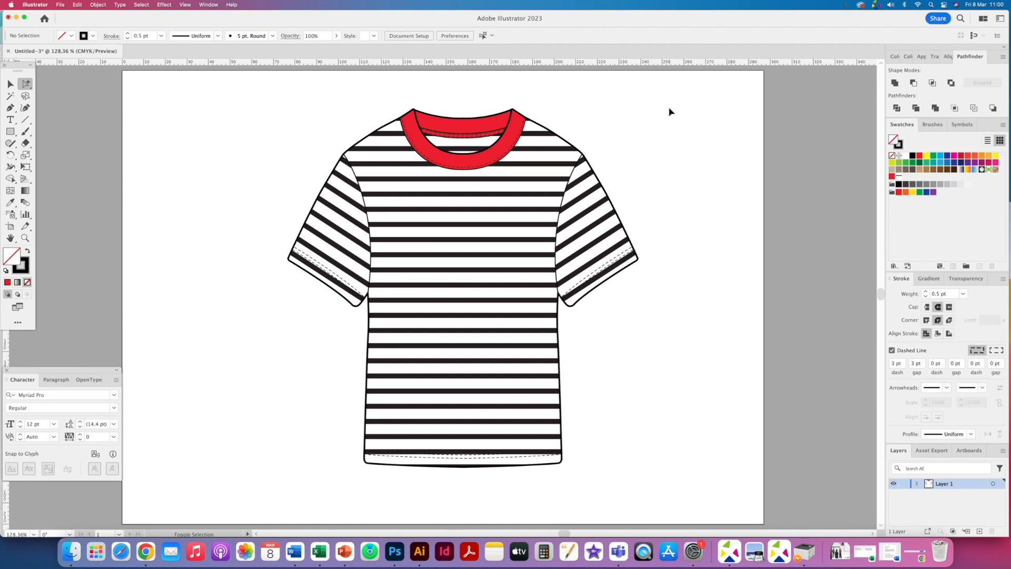
Step: Save the document as "Tshirt CAD Flat" in Adobe Illustrator format in Desktop > PLP CAD FLATS > Workshop Tools
key(super+s)
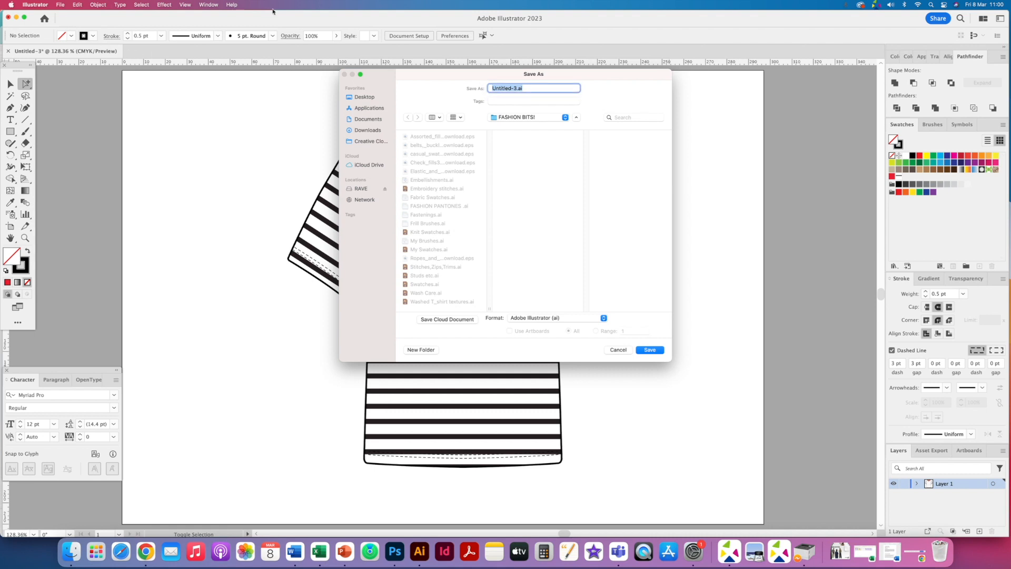
text(Tshirt CAD Flat)
click(370, 97)
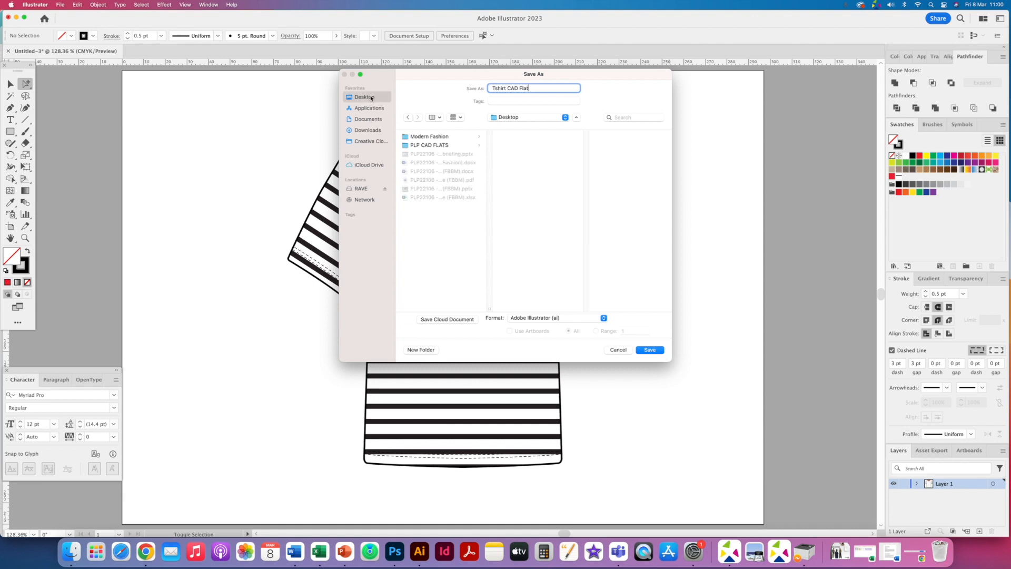
click(425, 146)
click(527, 155)
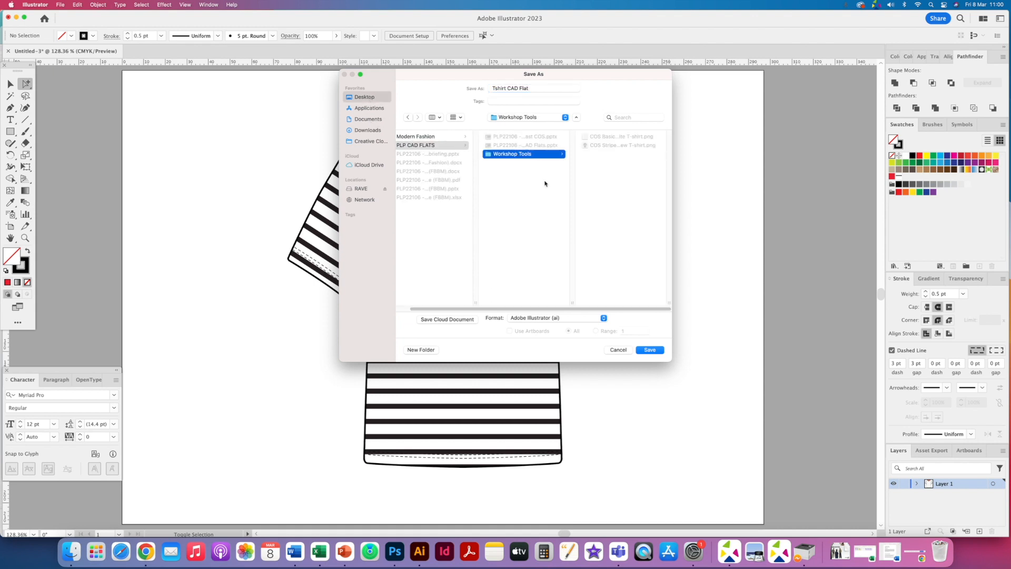
click(650, 351)
click(614, 415)
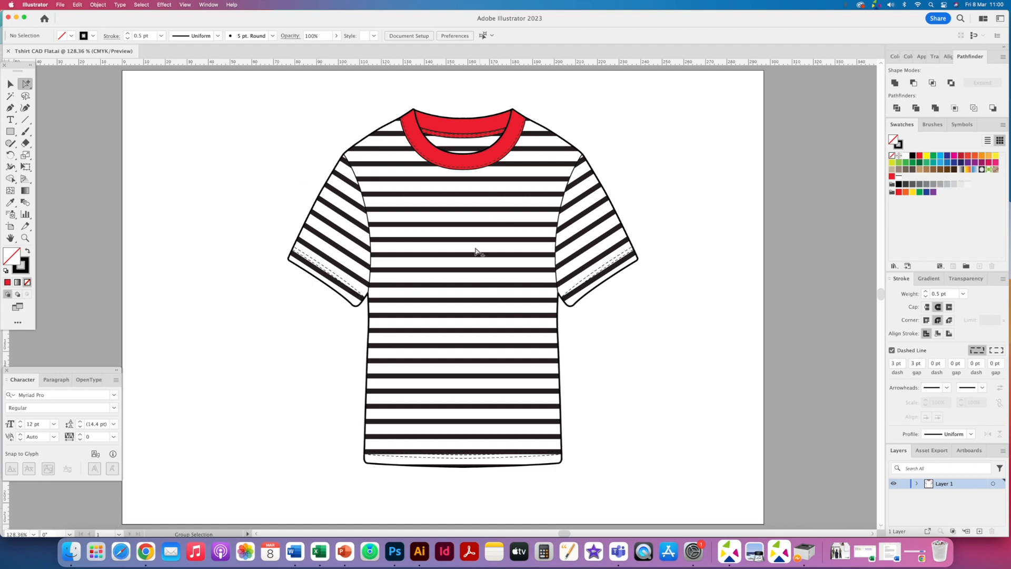
click(10, 84)
drag(246, 109, 667, 475)
click(457, 499)
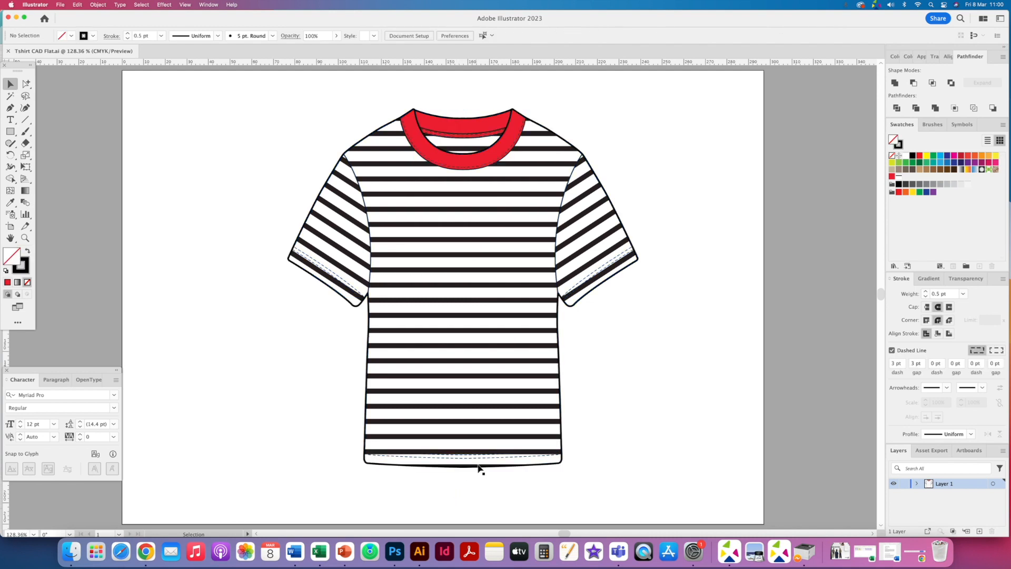